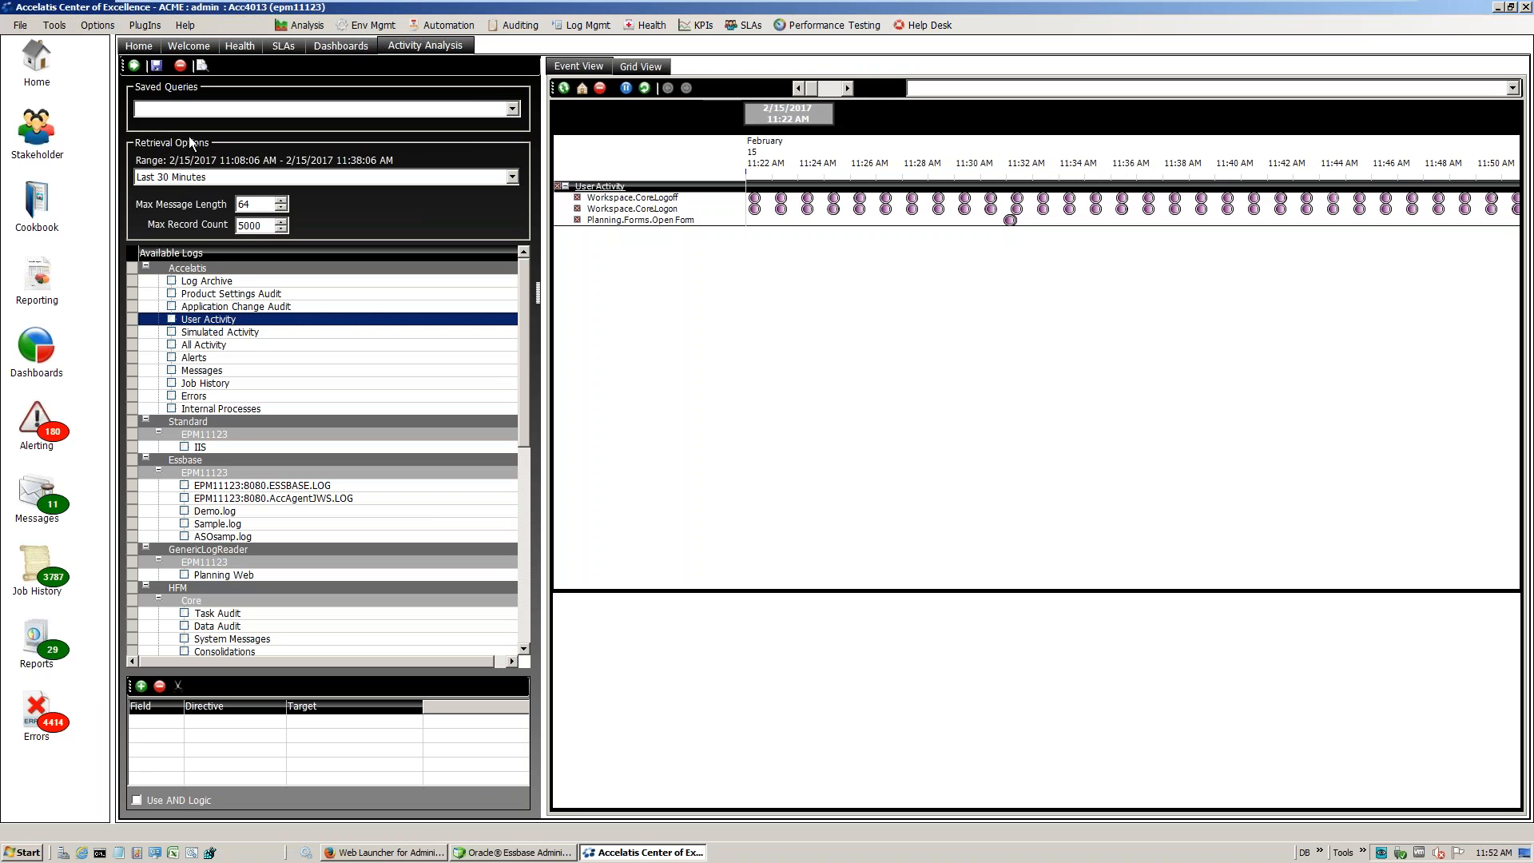
Open the Performance Lab and narrow its data selection pane to give the graph area more room
click(57, 26)
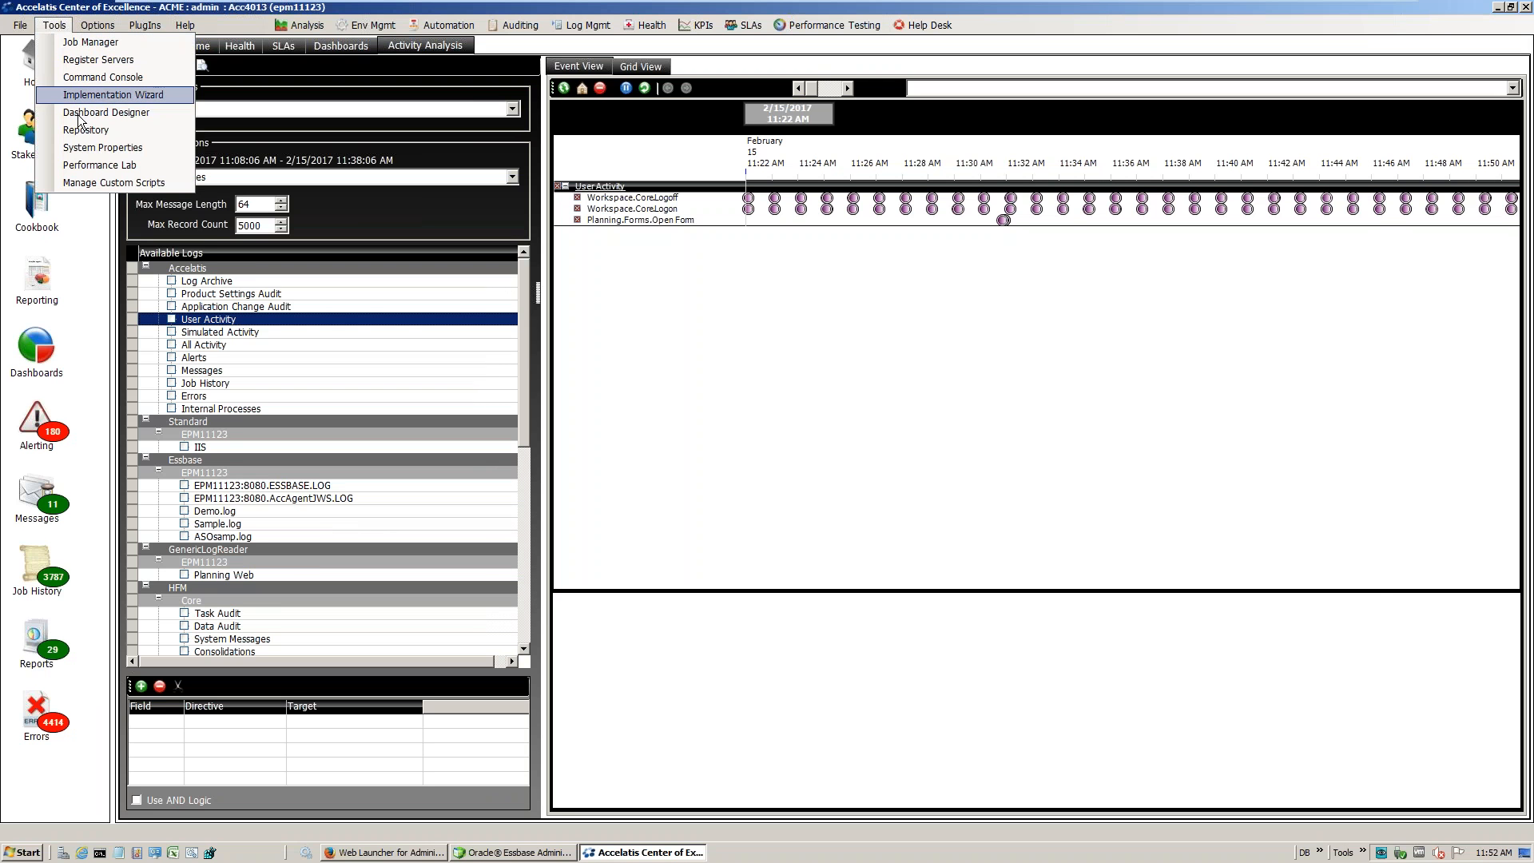
click(96, 165)
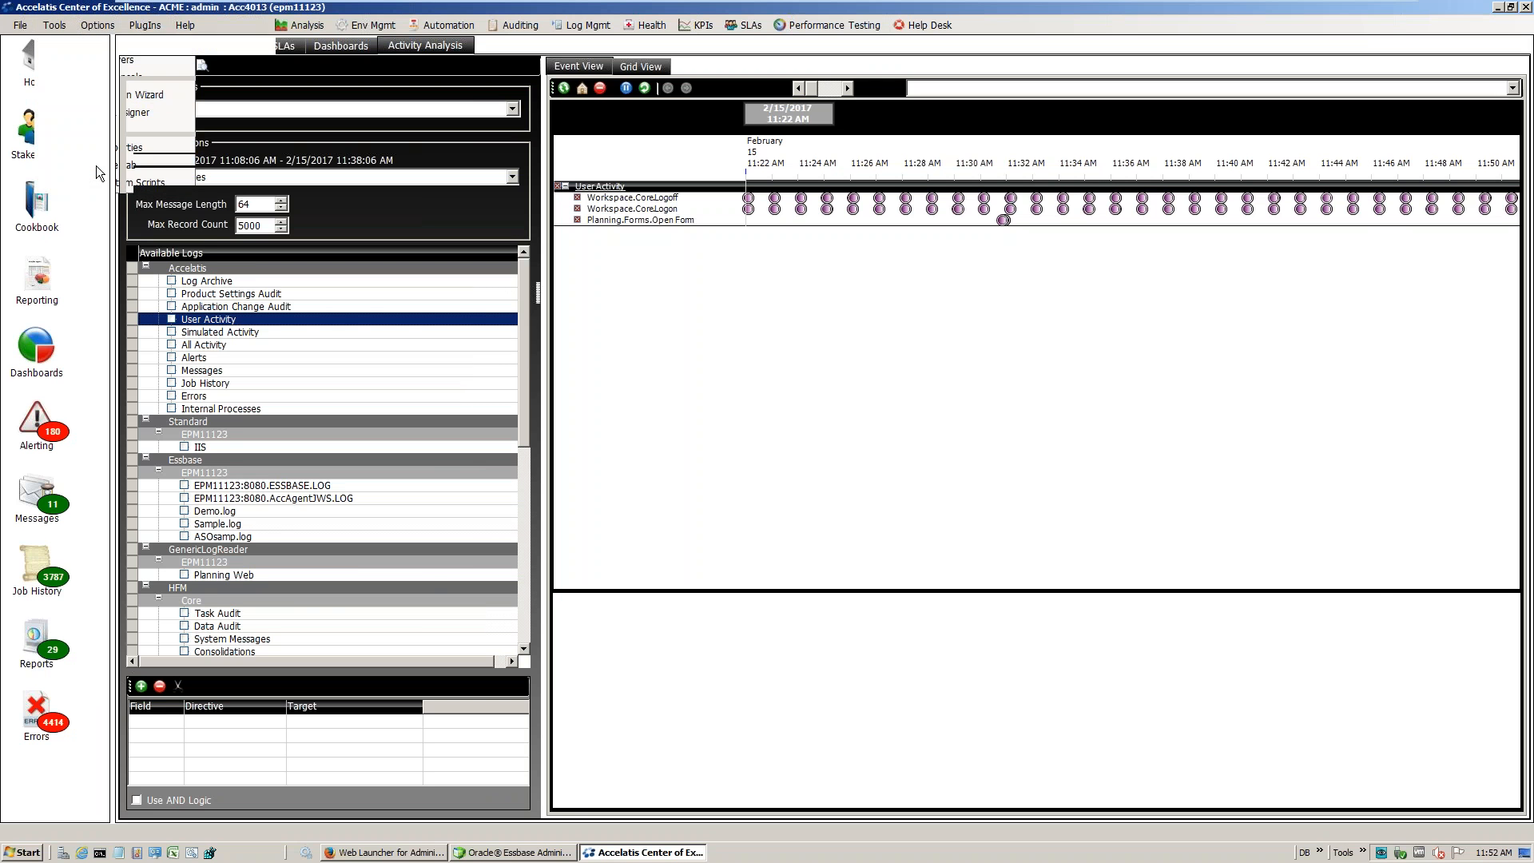
drag(719, 359, 588, 362)
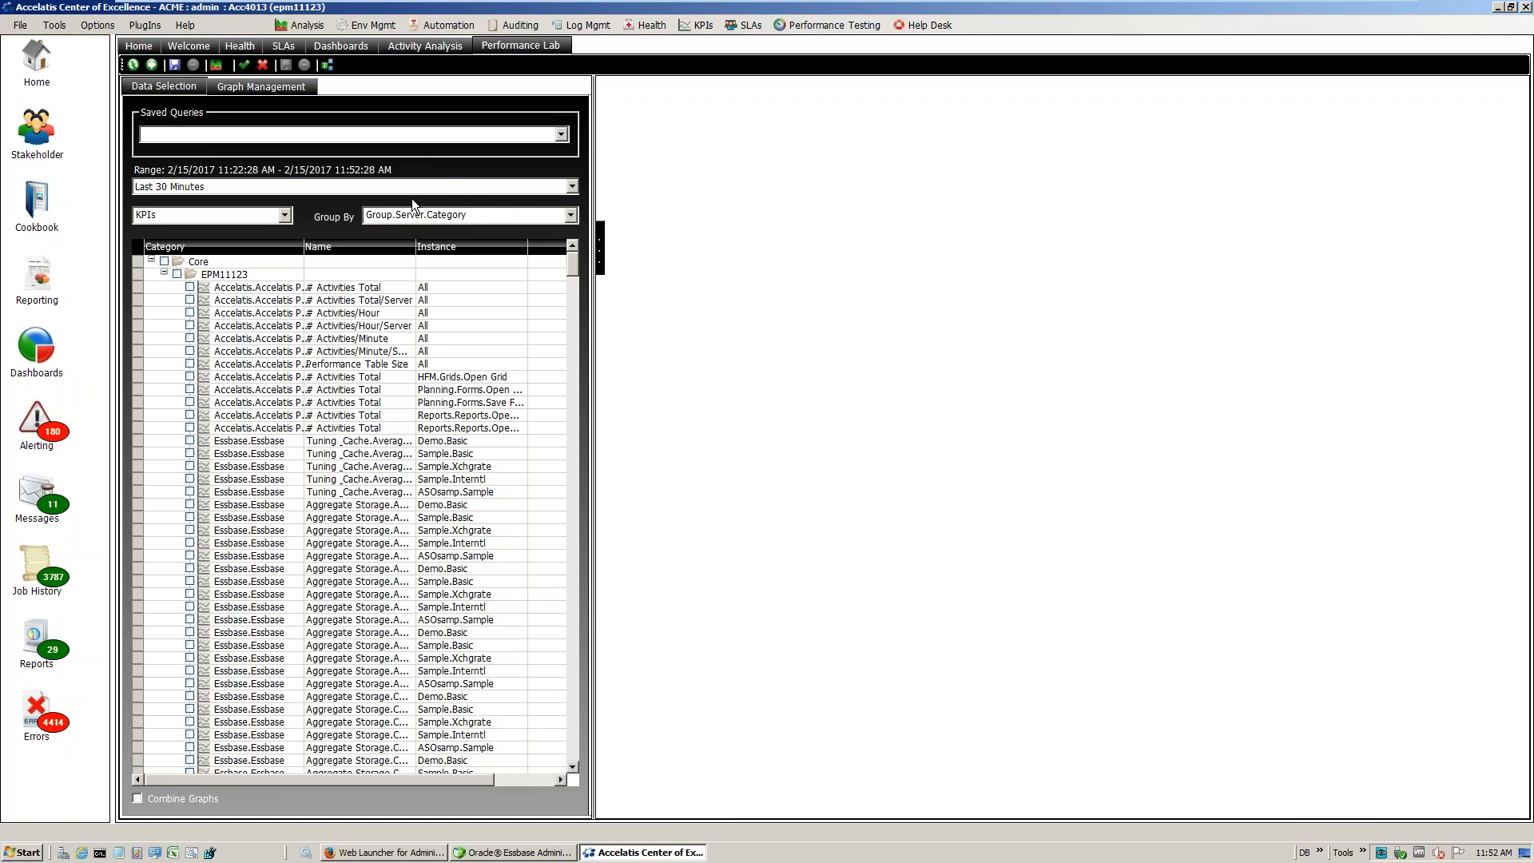
Switch the data type to Connectivity to view its checks, and return it to KPIs
click(284, 216)
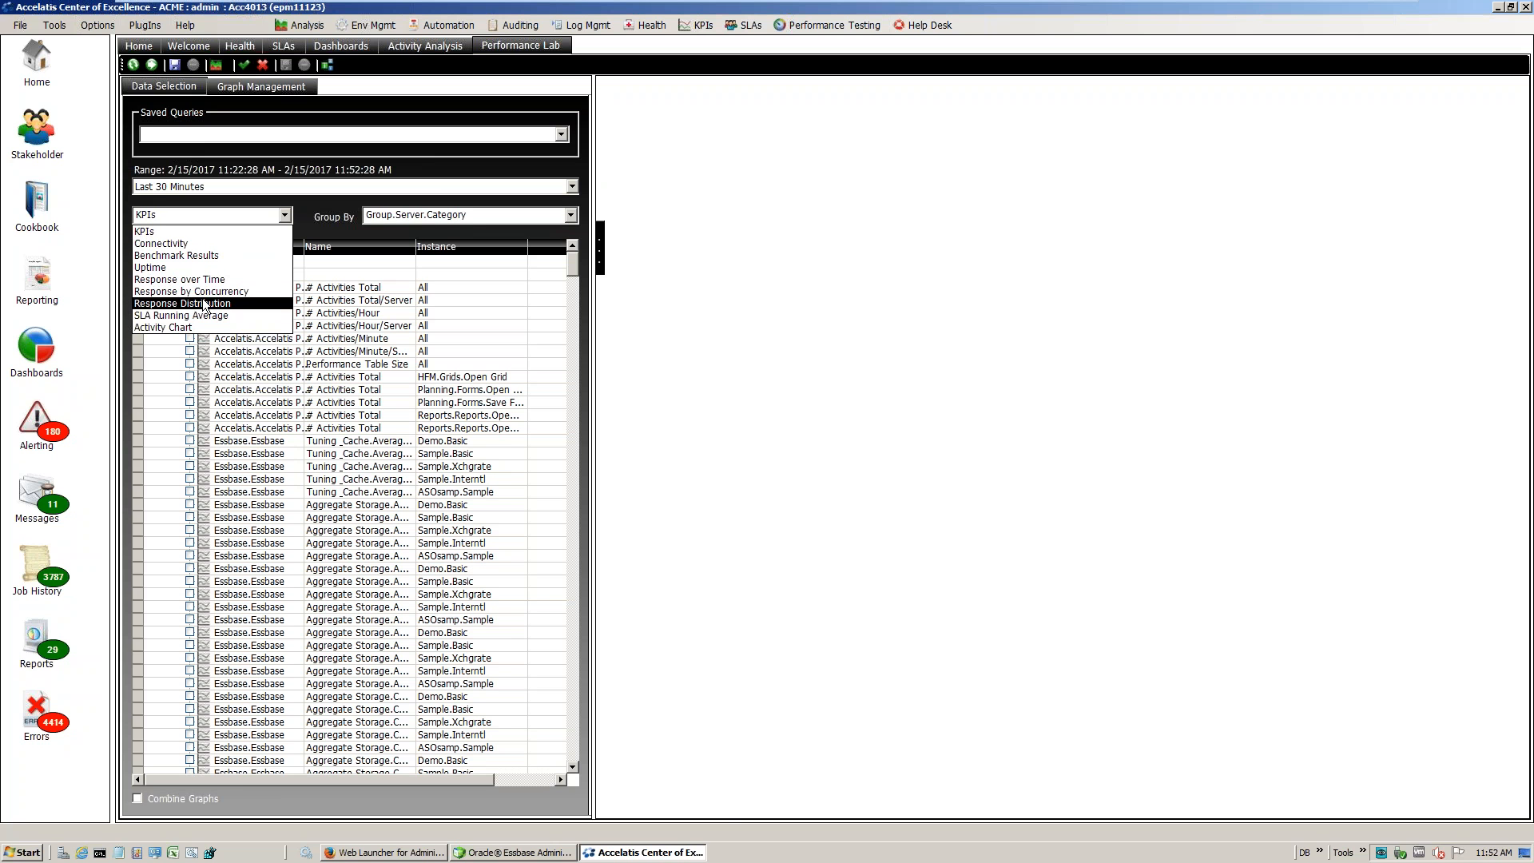
click(185, 243)
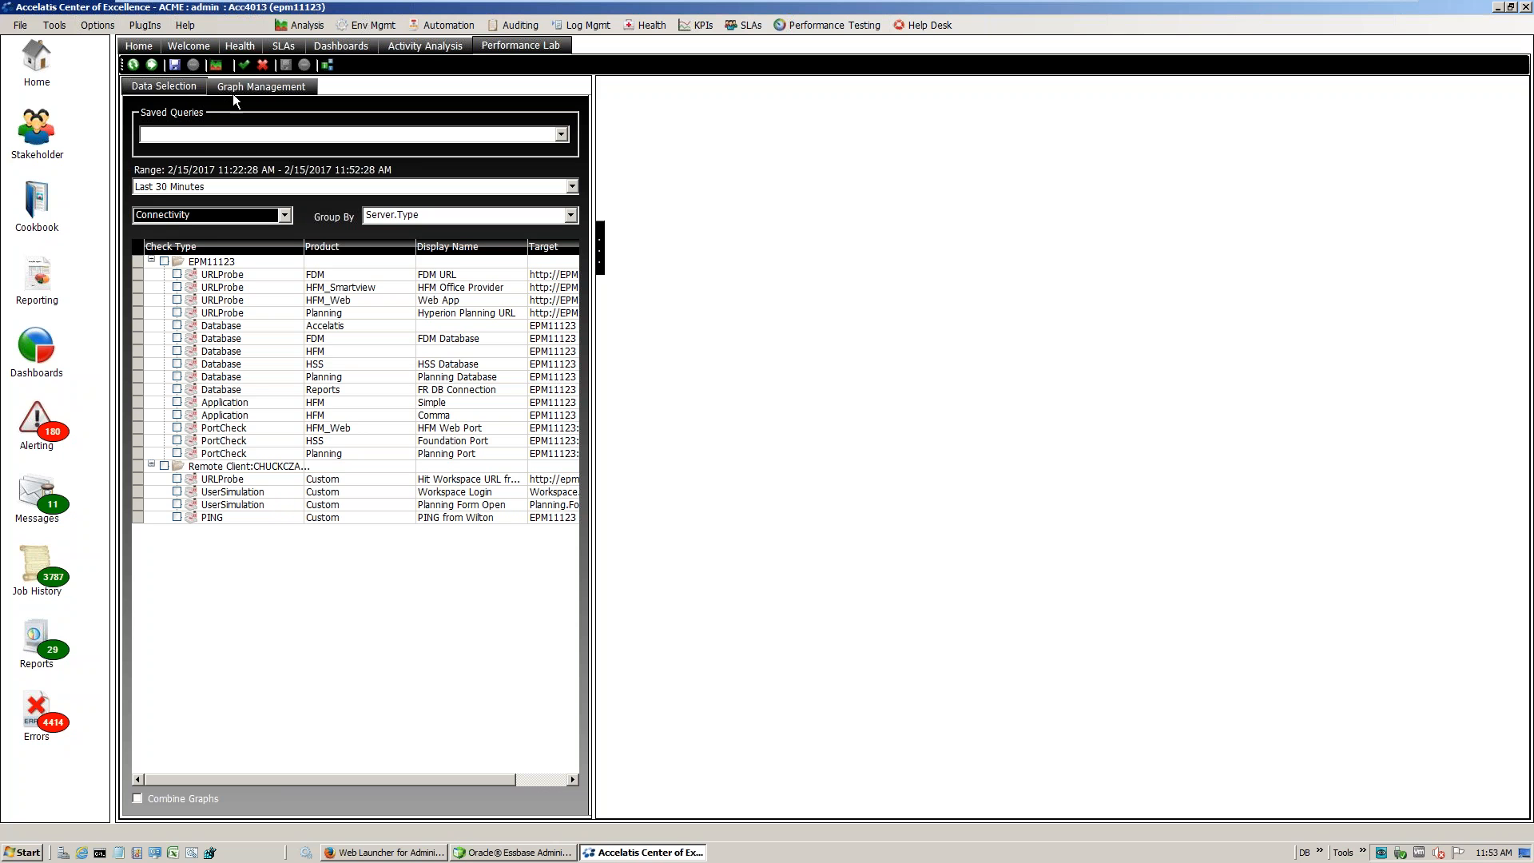
click(227, 66)
click(242, 221)
click(198, 232)
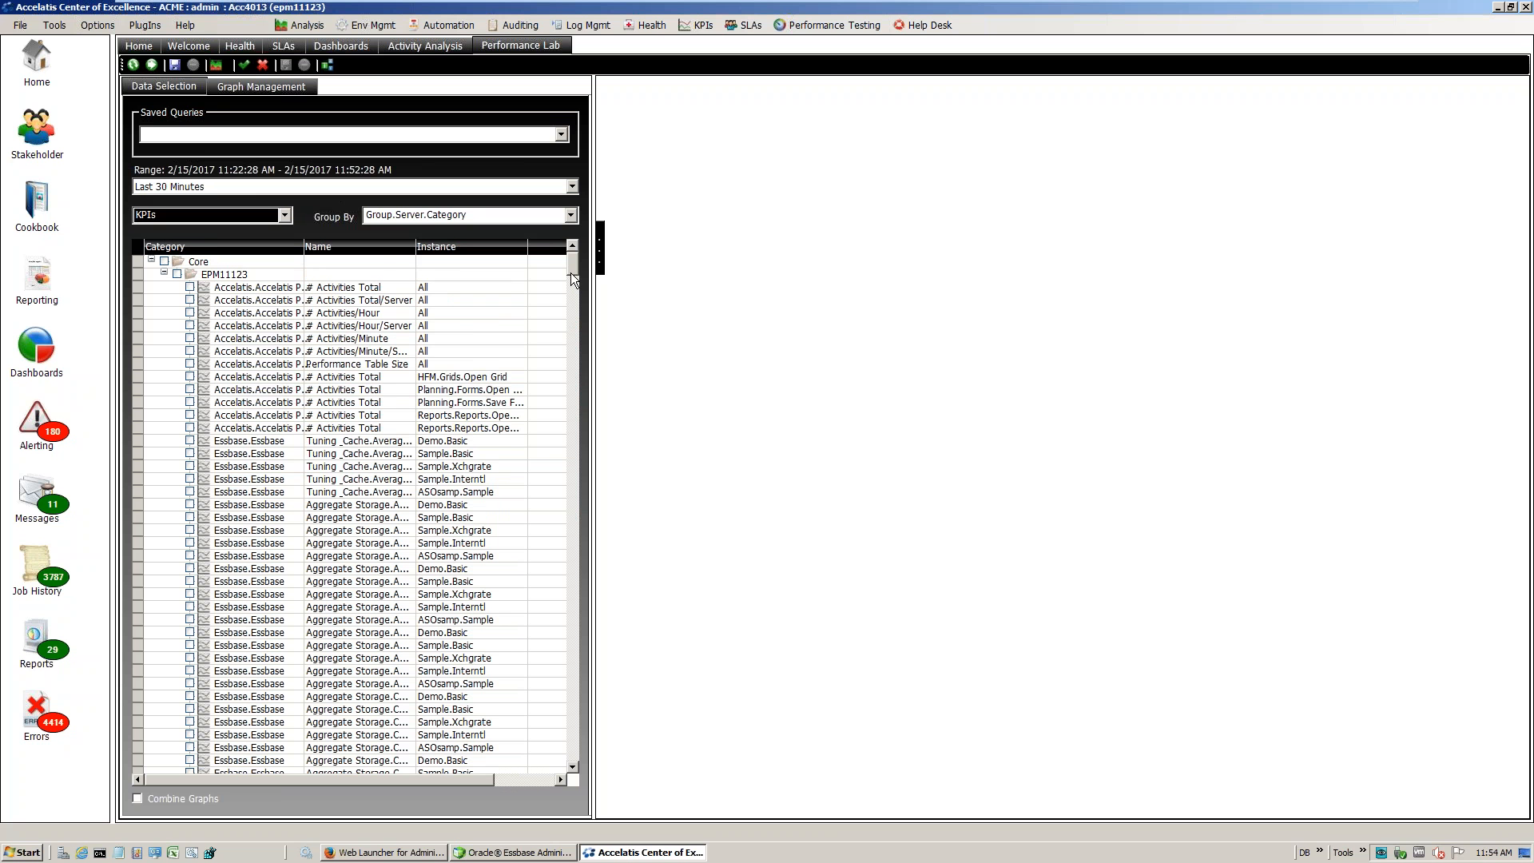
Graph the Windows.Memory Available MBytes KPI over the last 30 minutes, and close the graph after viewing it
drag(574, 265, 568, 735)
scroll(330, 572, down, 3)
scroll(363, 526, up, 2)
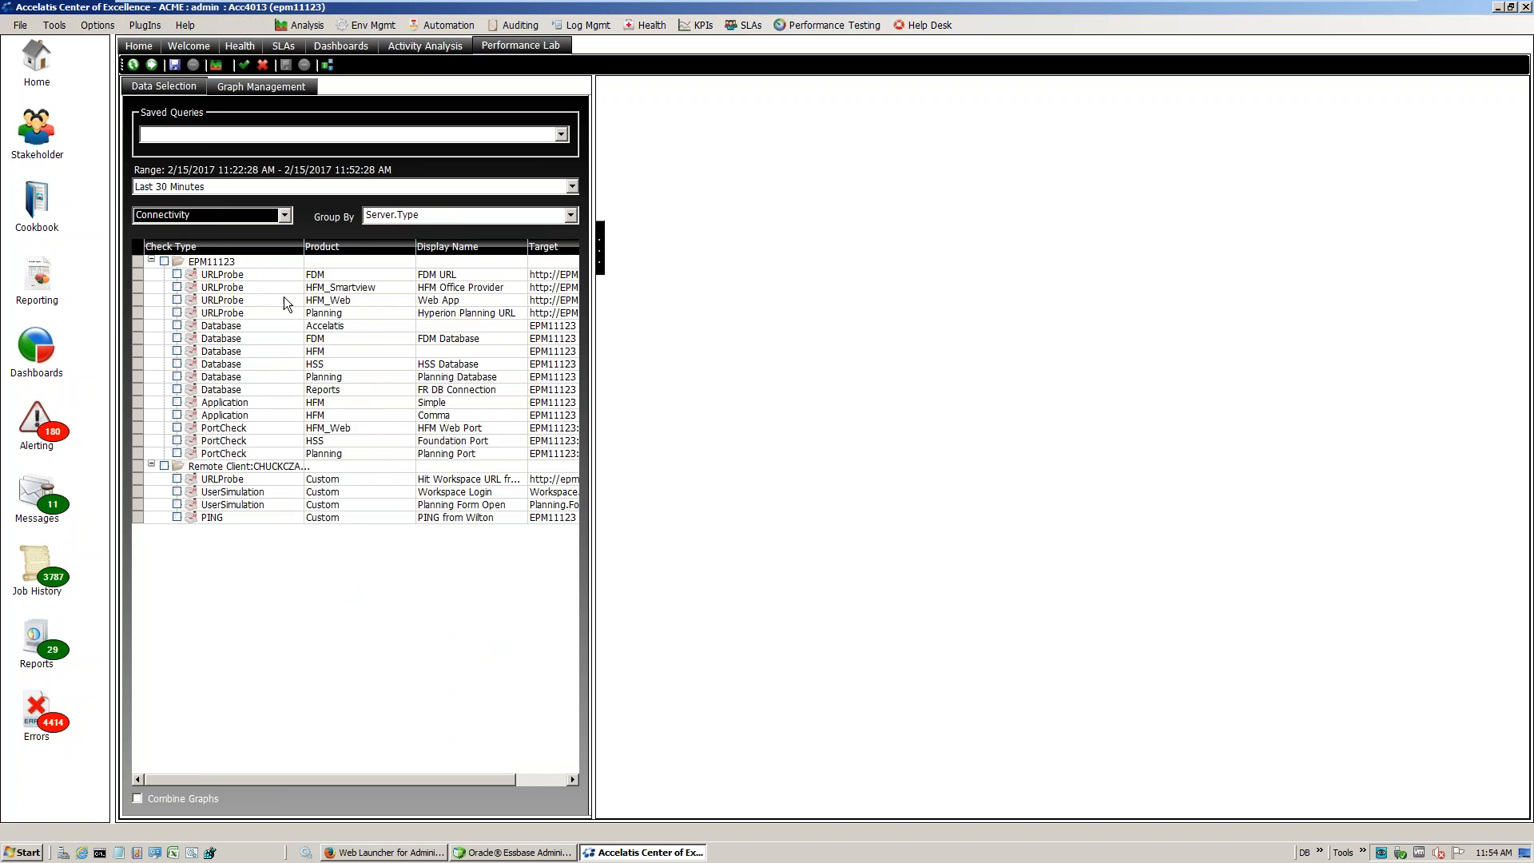
drag(571, 302, 584, 727)
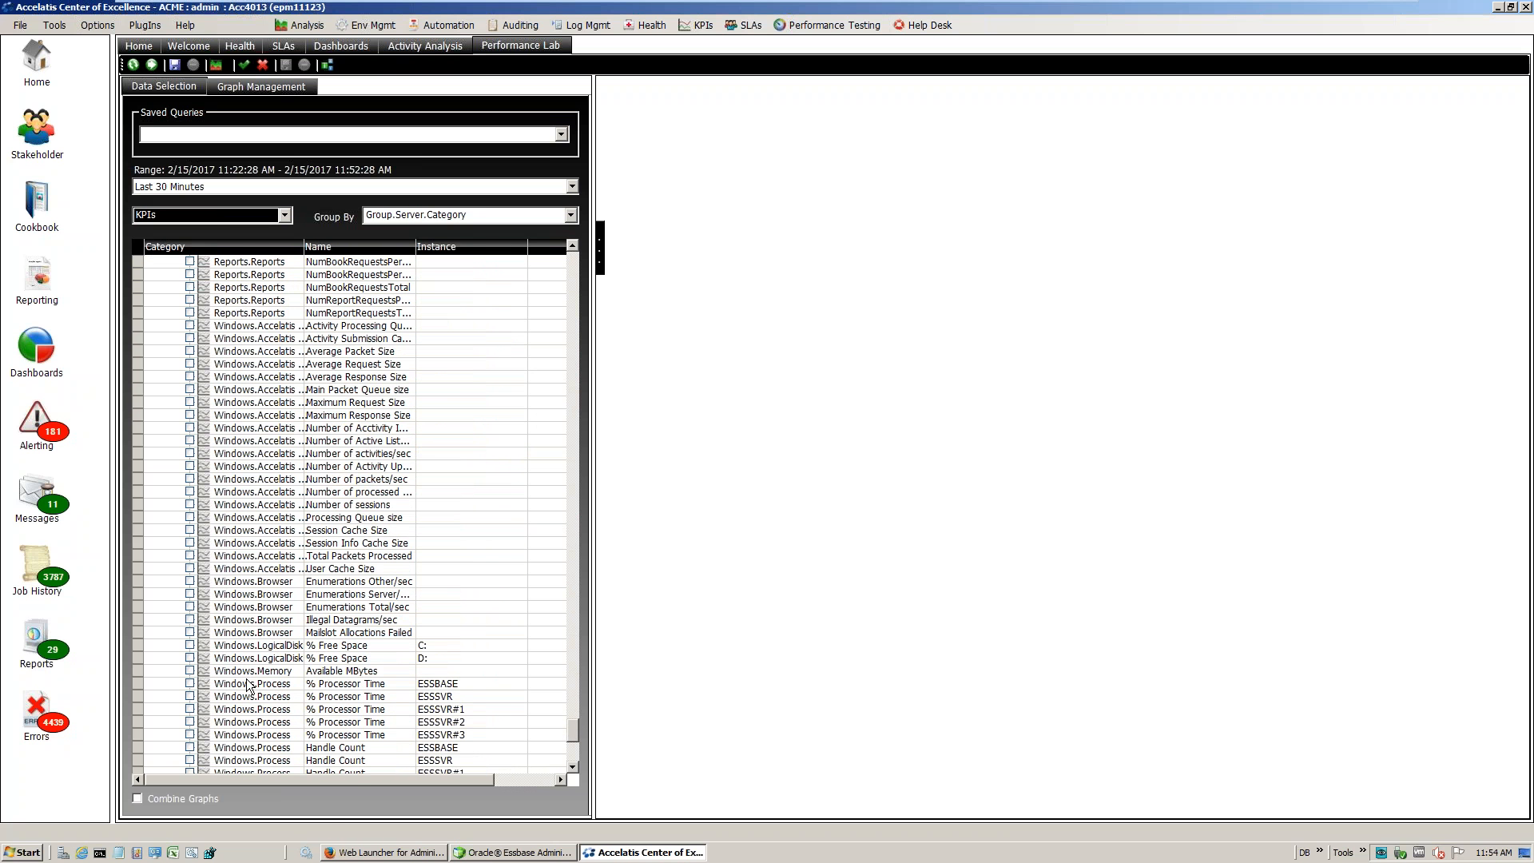
click(190, 671)
click(190, 684)
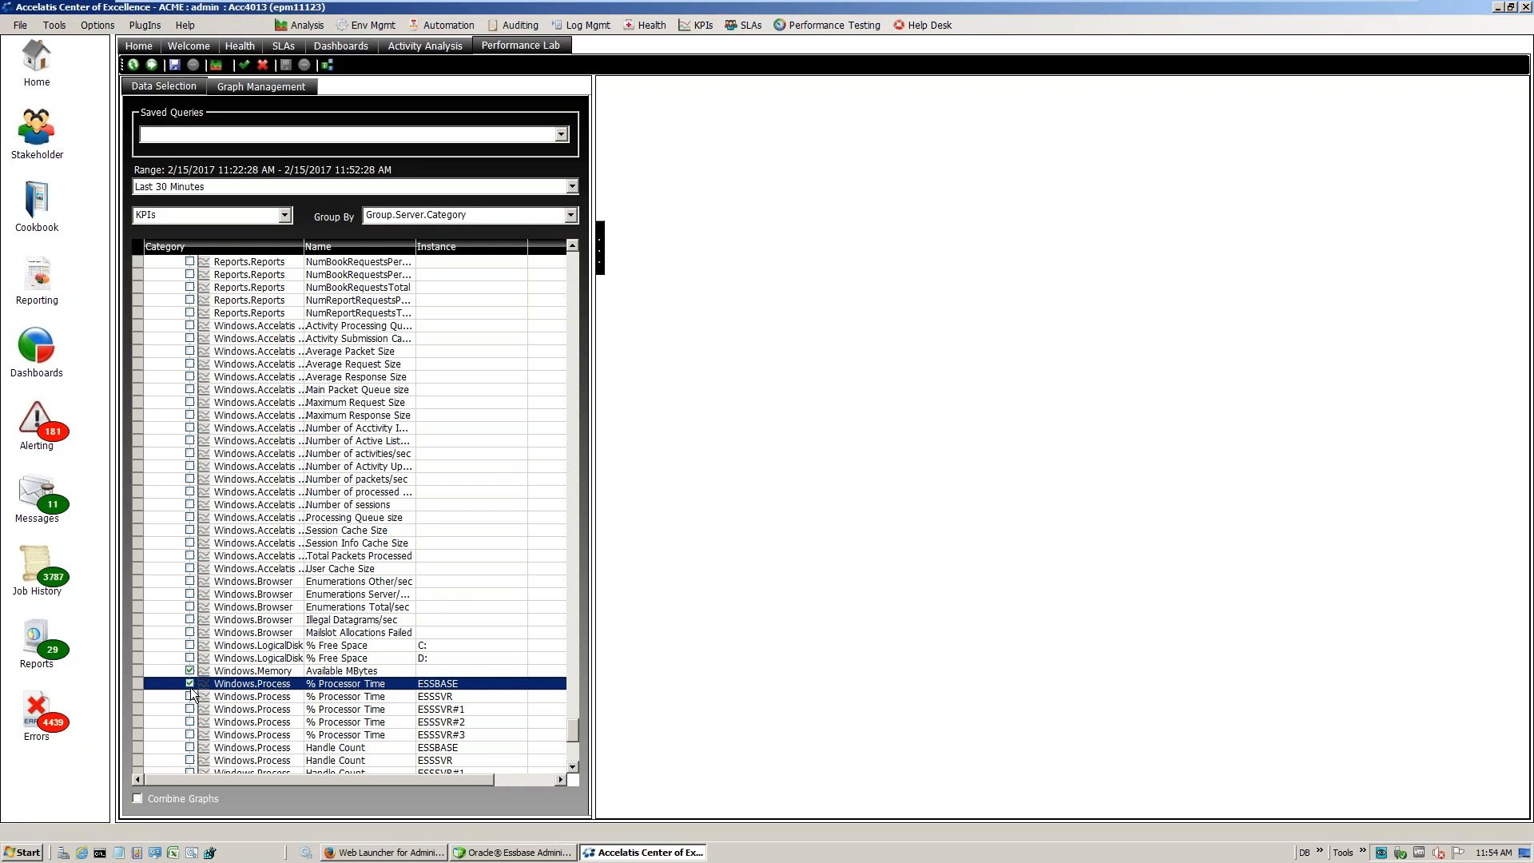
click(191, 684)
click(151, 68)
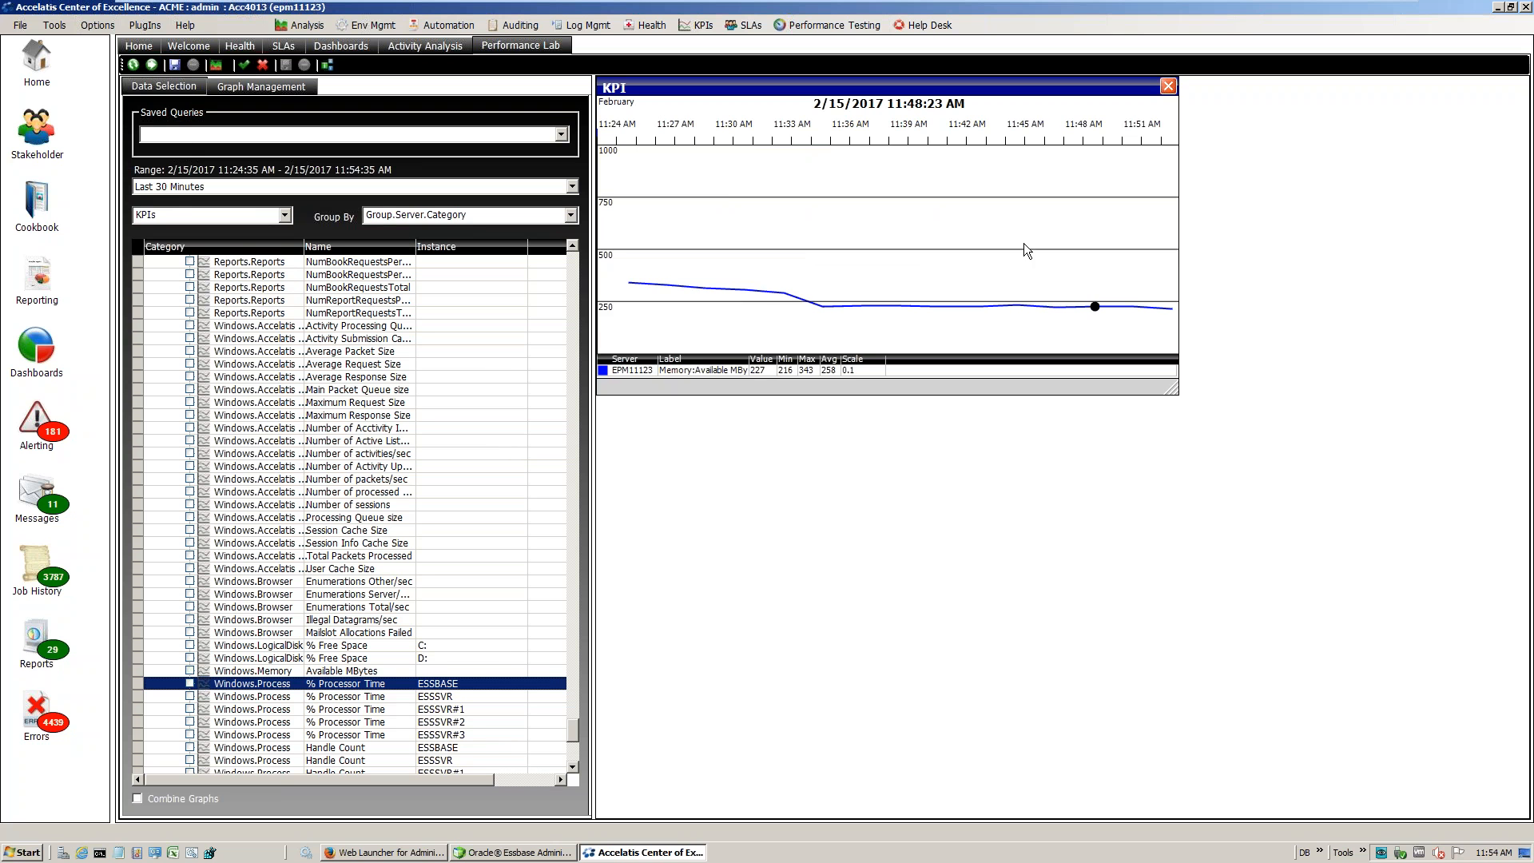
drag(855, 94, 932, 172)
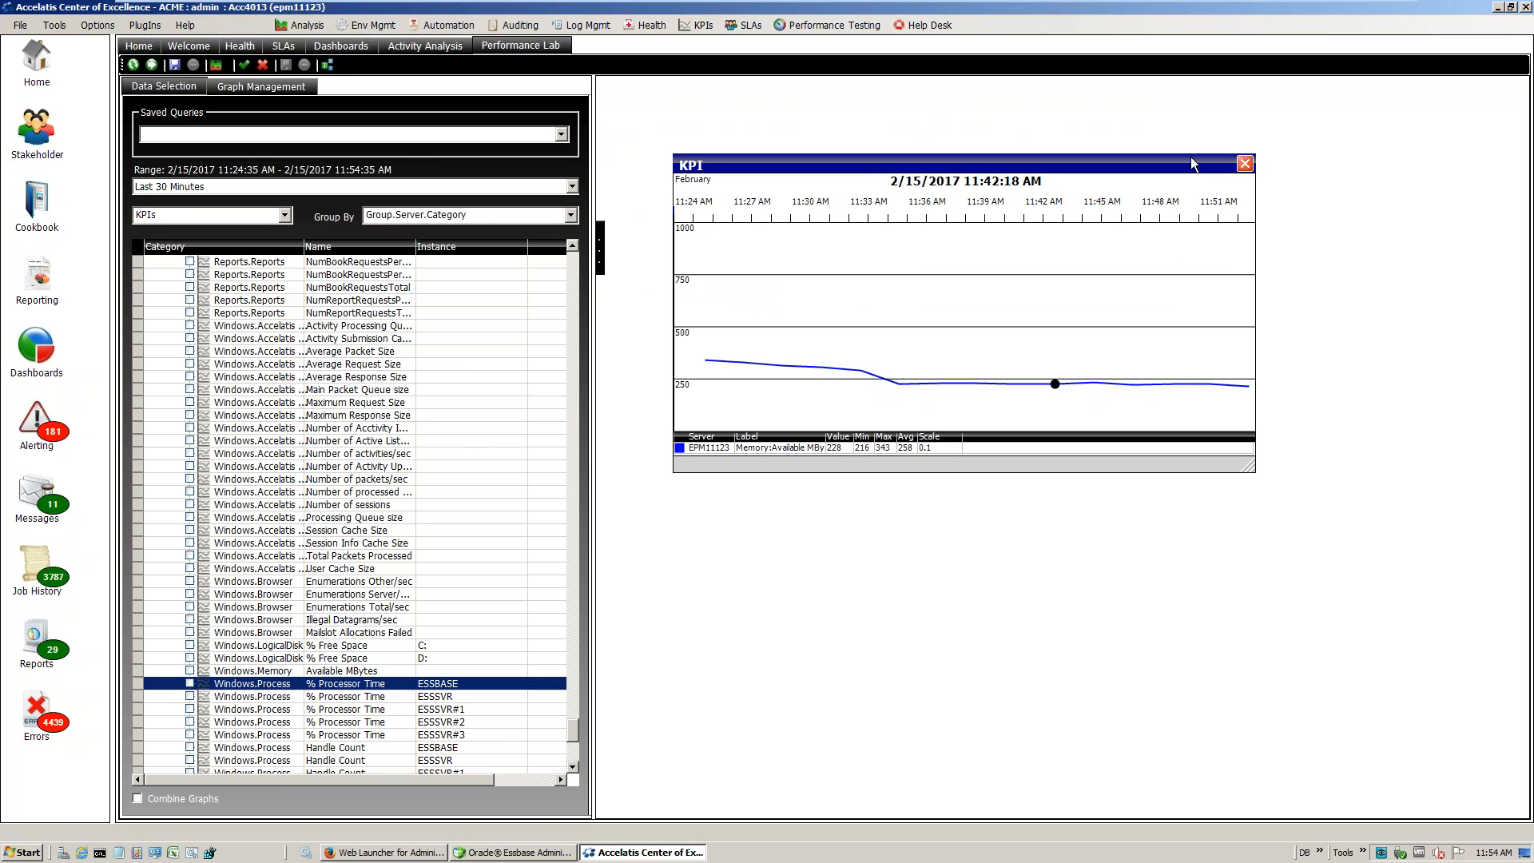
click(1244, 164)
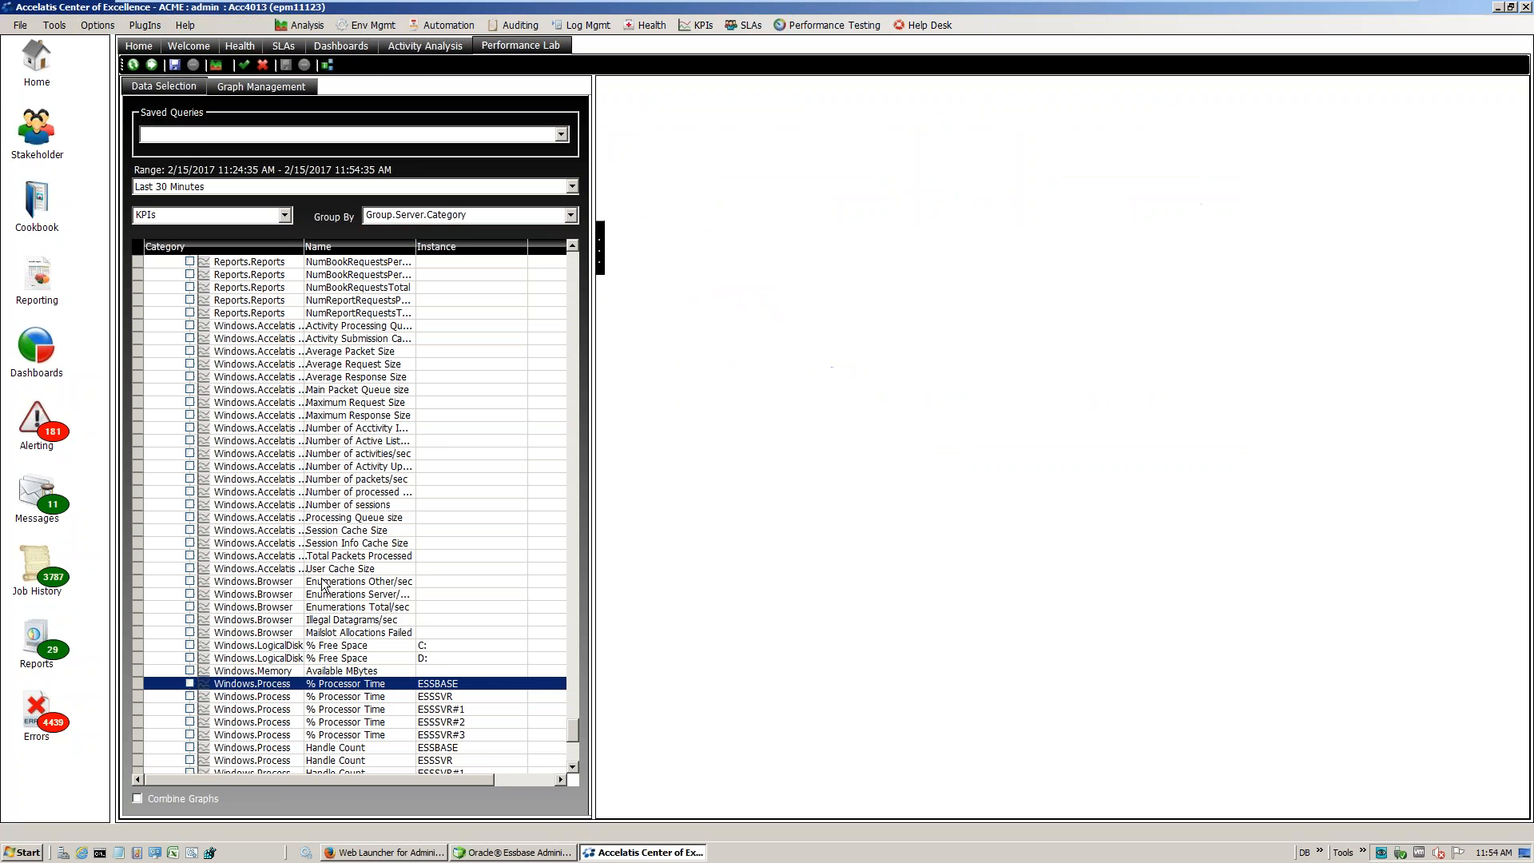
Graph % Processor Time separately for the ESSBASE, ESSSVR and ESSSVR#1 processes, and close all three graphs
click(190, 696)
click(190, 708)
click(152, 66)
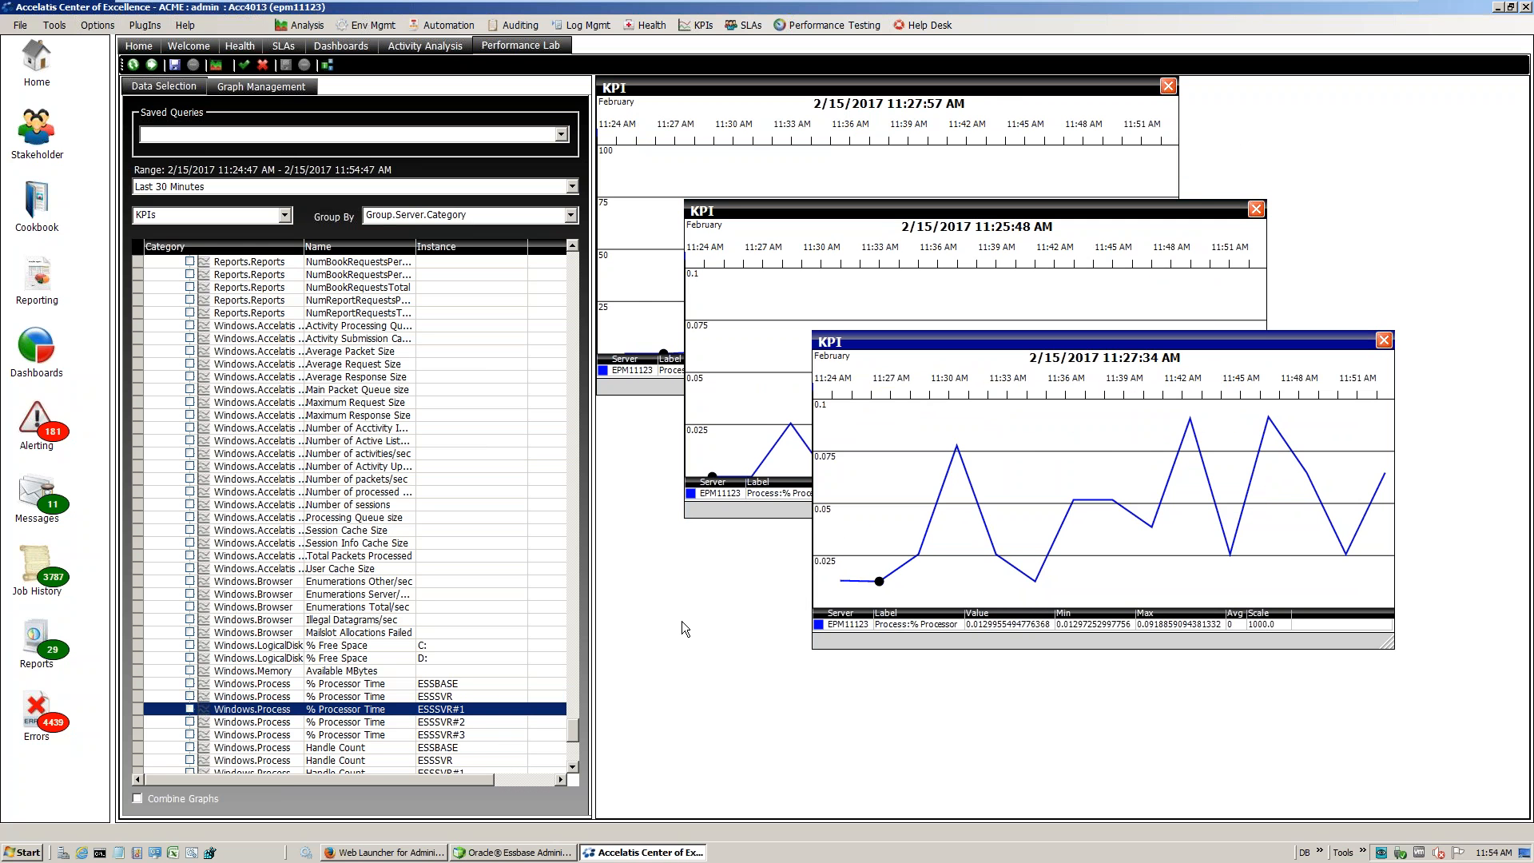
click(1383, 340)
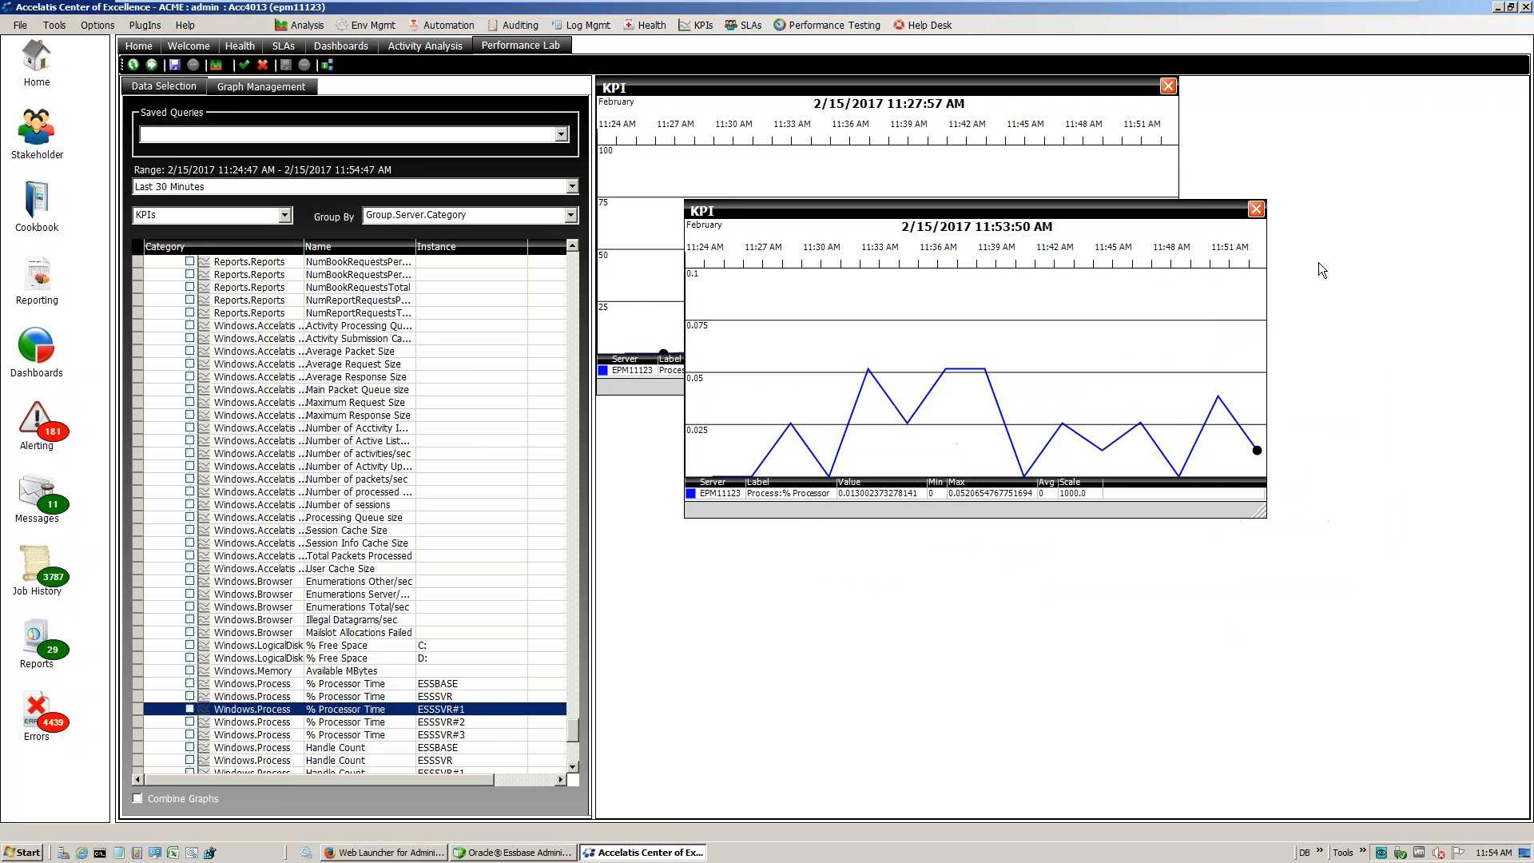
click(1256, 209)
click(1168, 85)
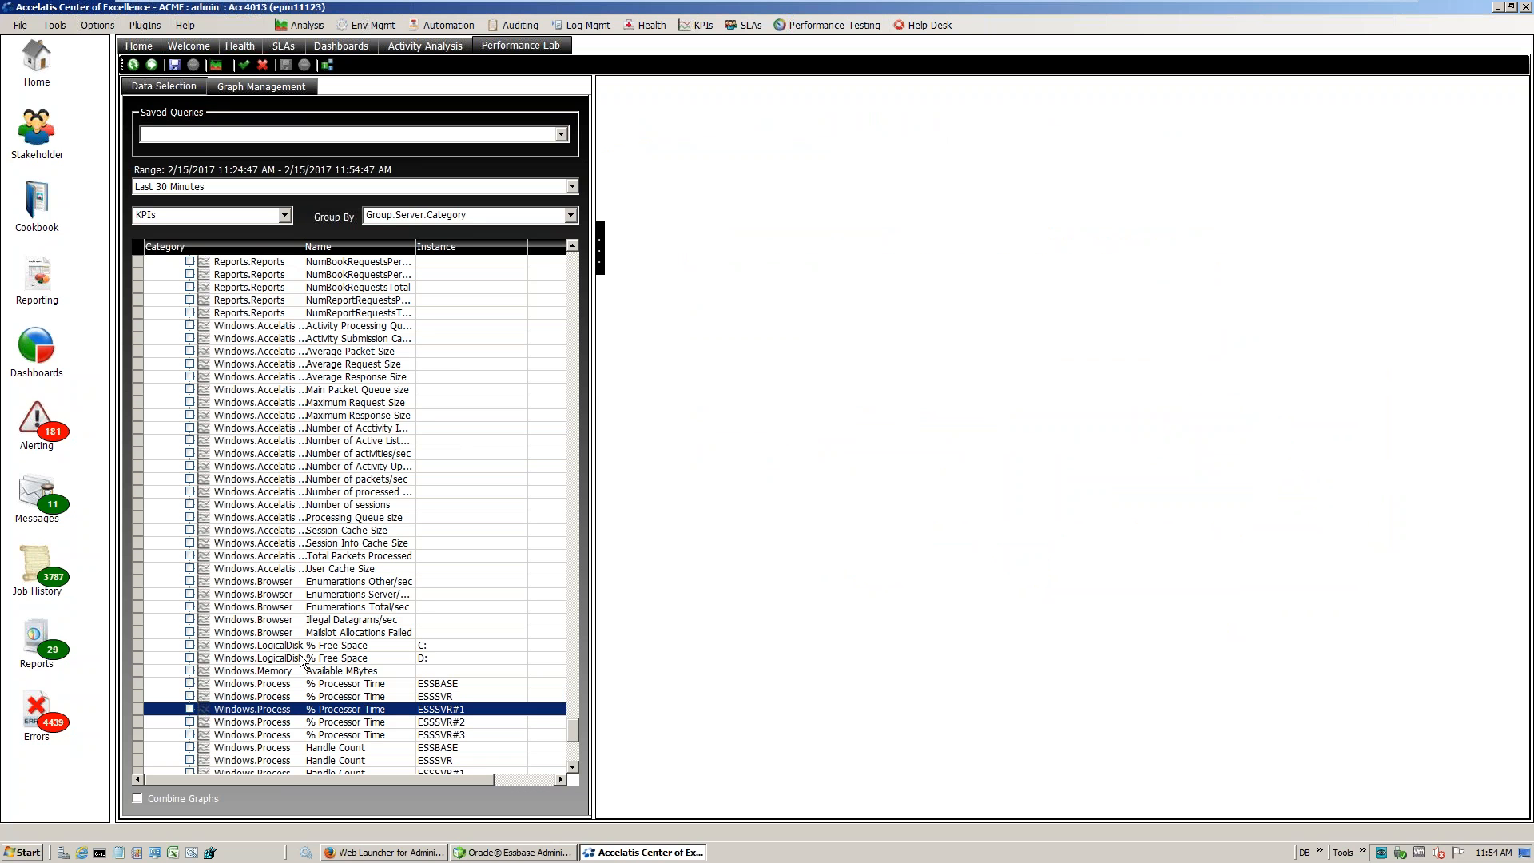
Plot % Processor Time for ESSBASE, ESSSVR and ESSSVR#1 in one combined graph and enlarge the graph window
click(191, 685)
click(185, 700)
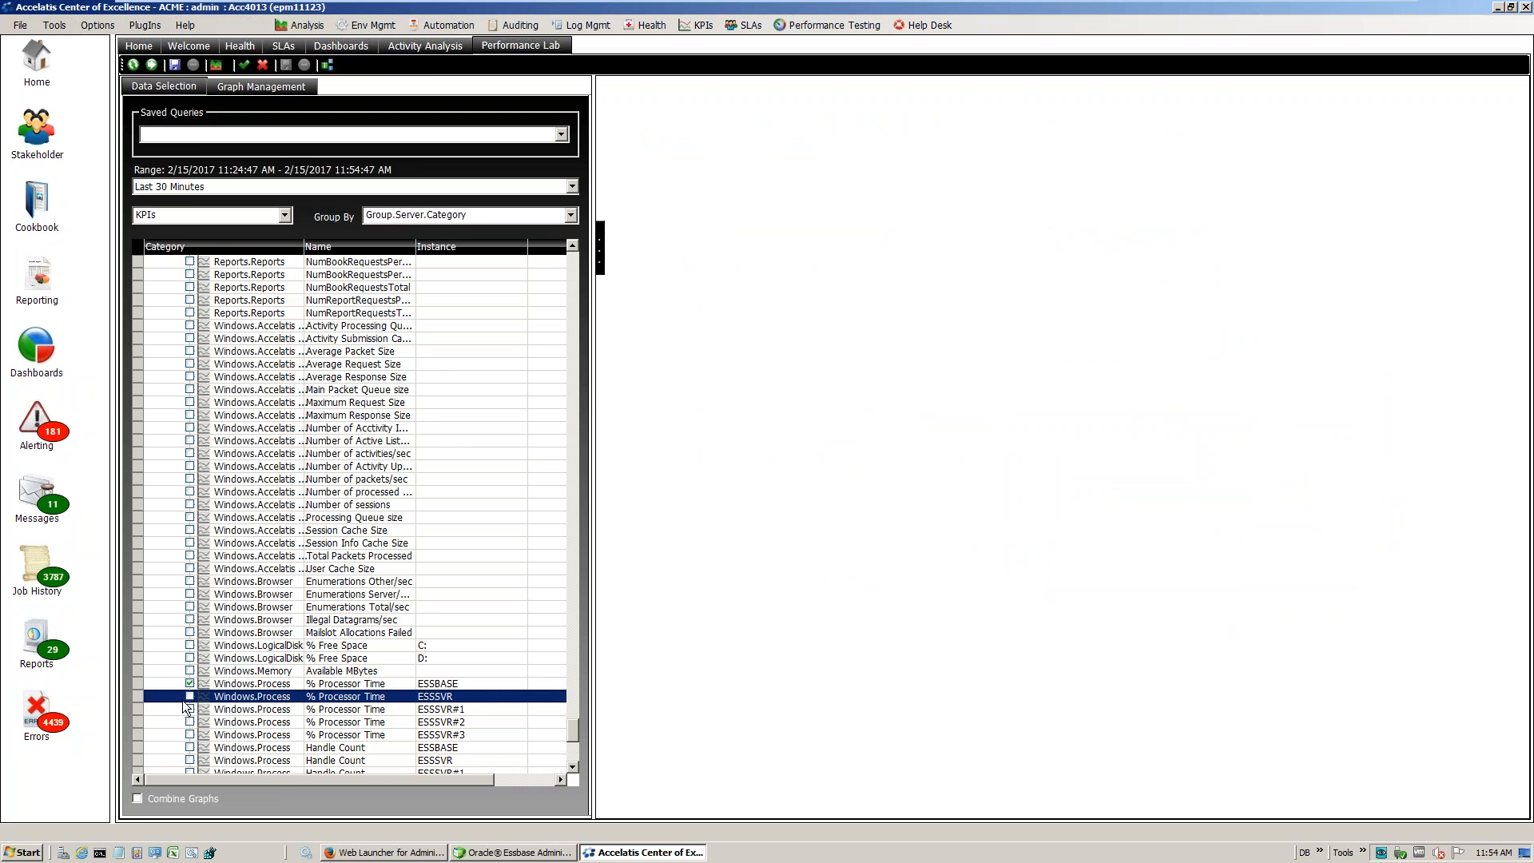
click(191, 696)
click(190, 709)
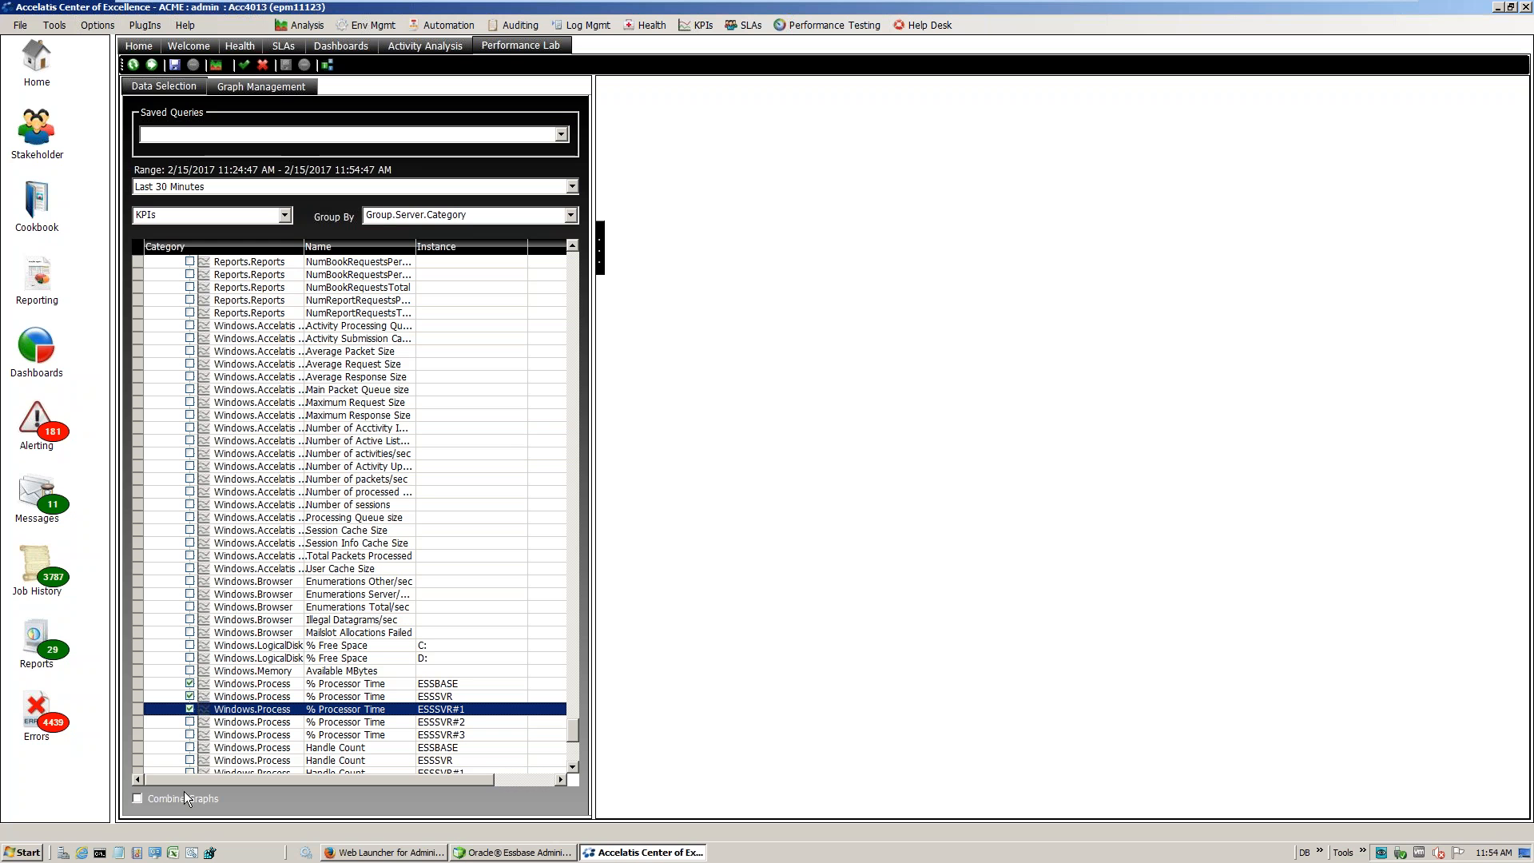
click(159, 803)
click(152, 65)
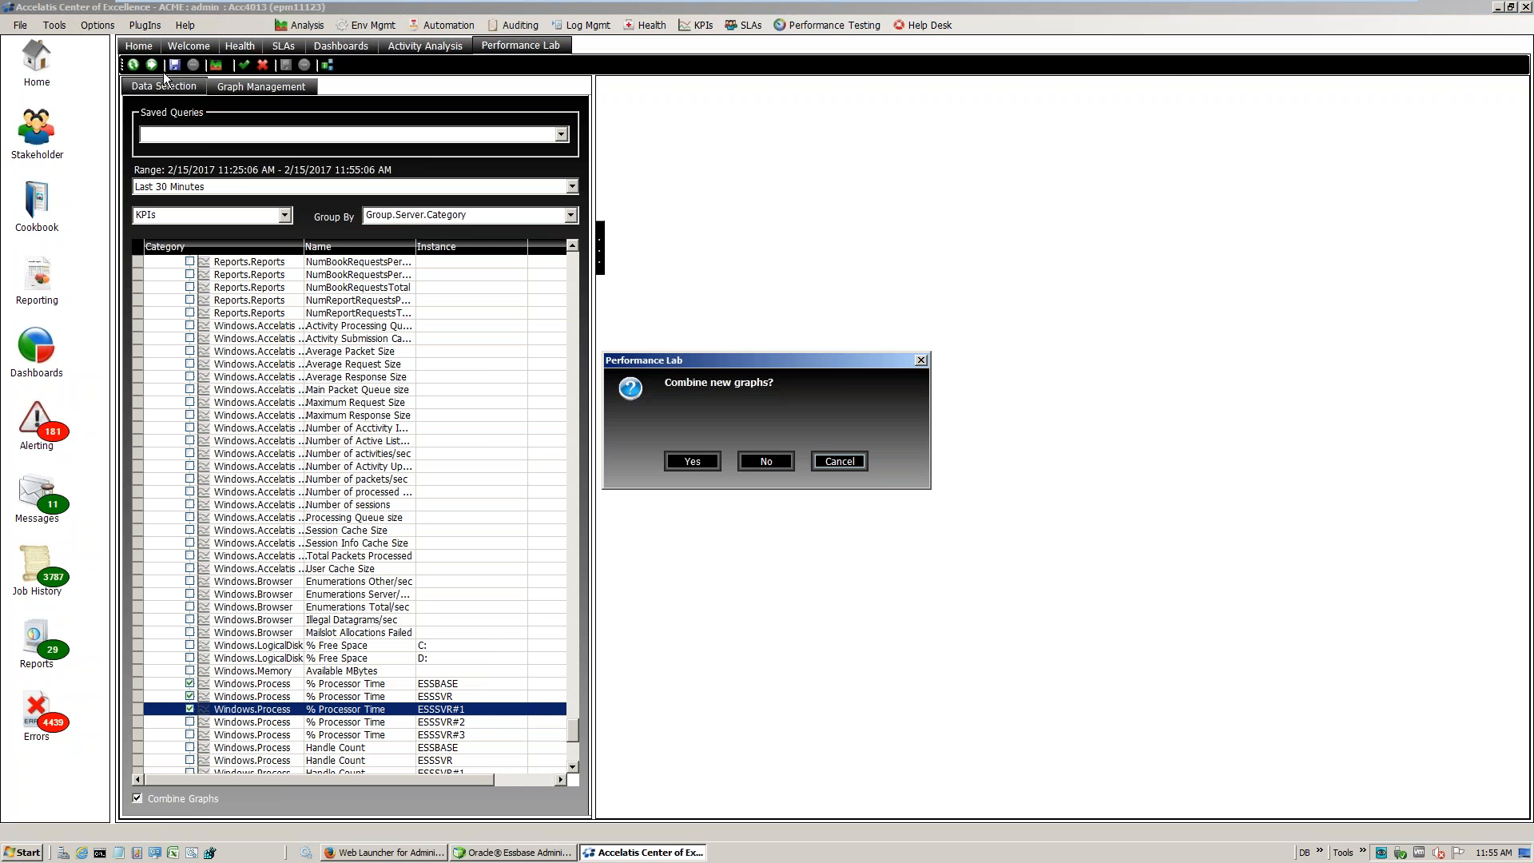
click(703, 461)
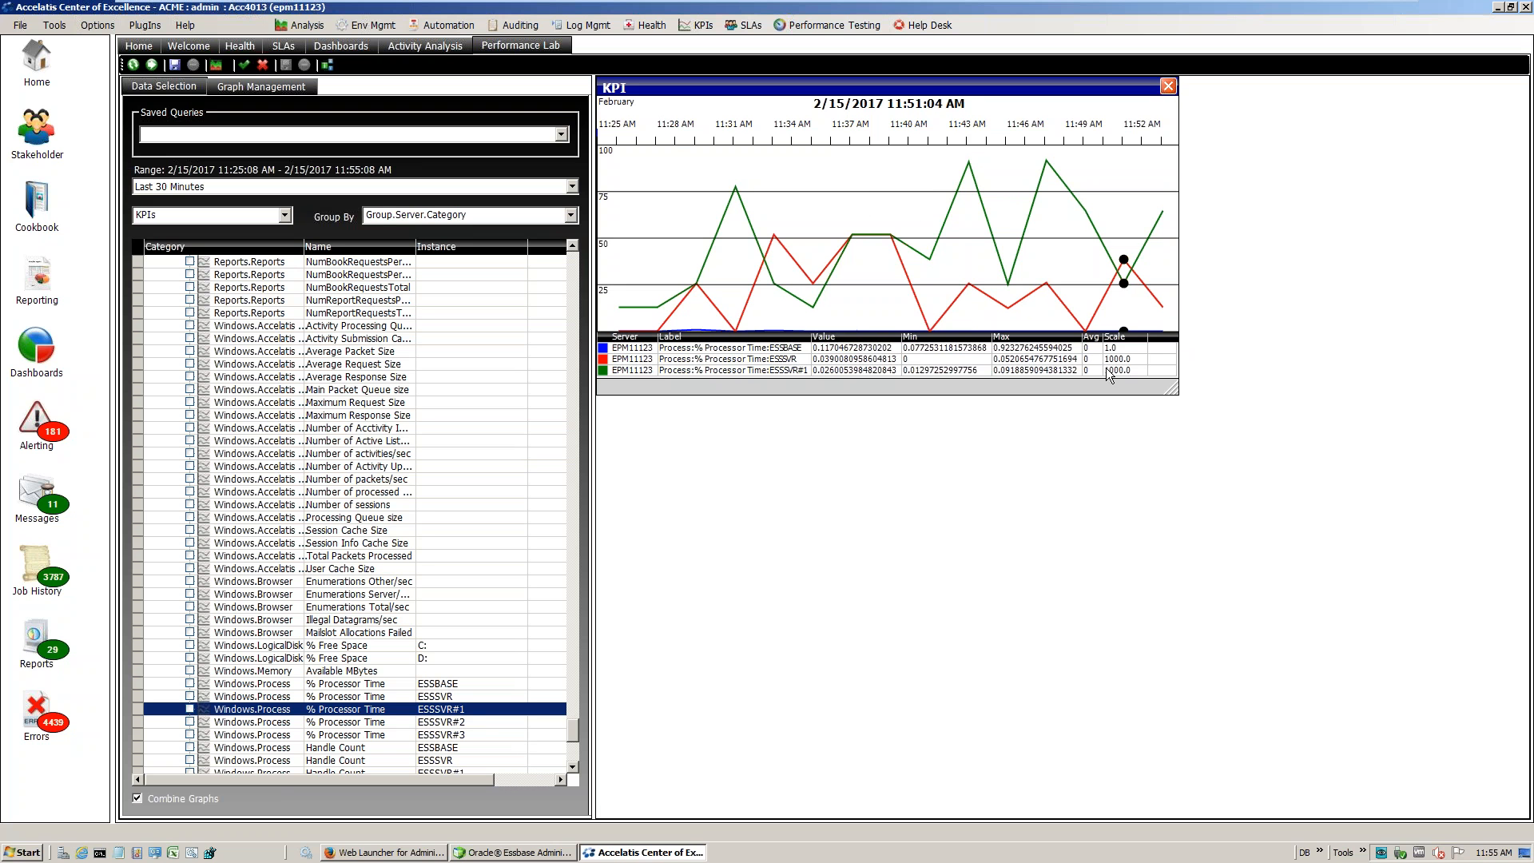
drag(1172, 390, 1360, 594)
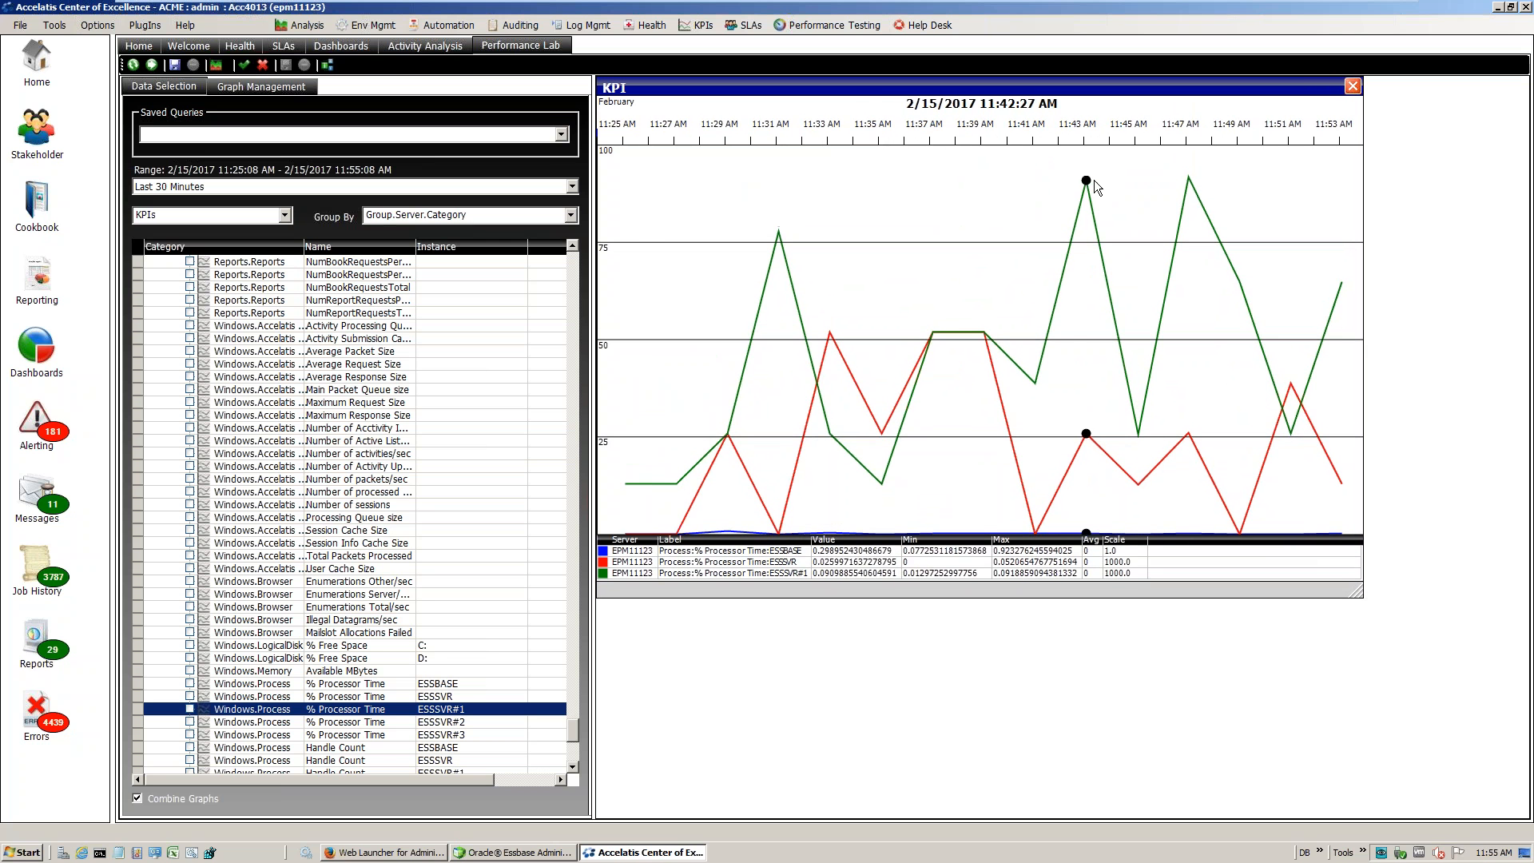
Turn off the clear background of the combined graph to preview the dark one, and turn it back on
right_click(937, 231)
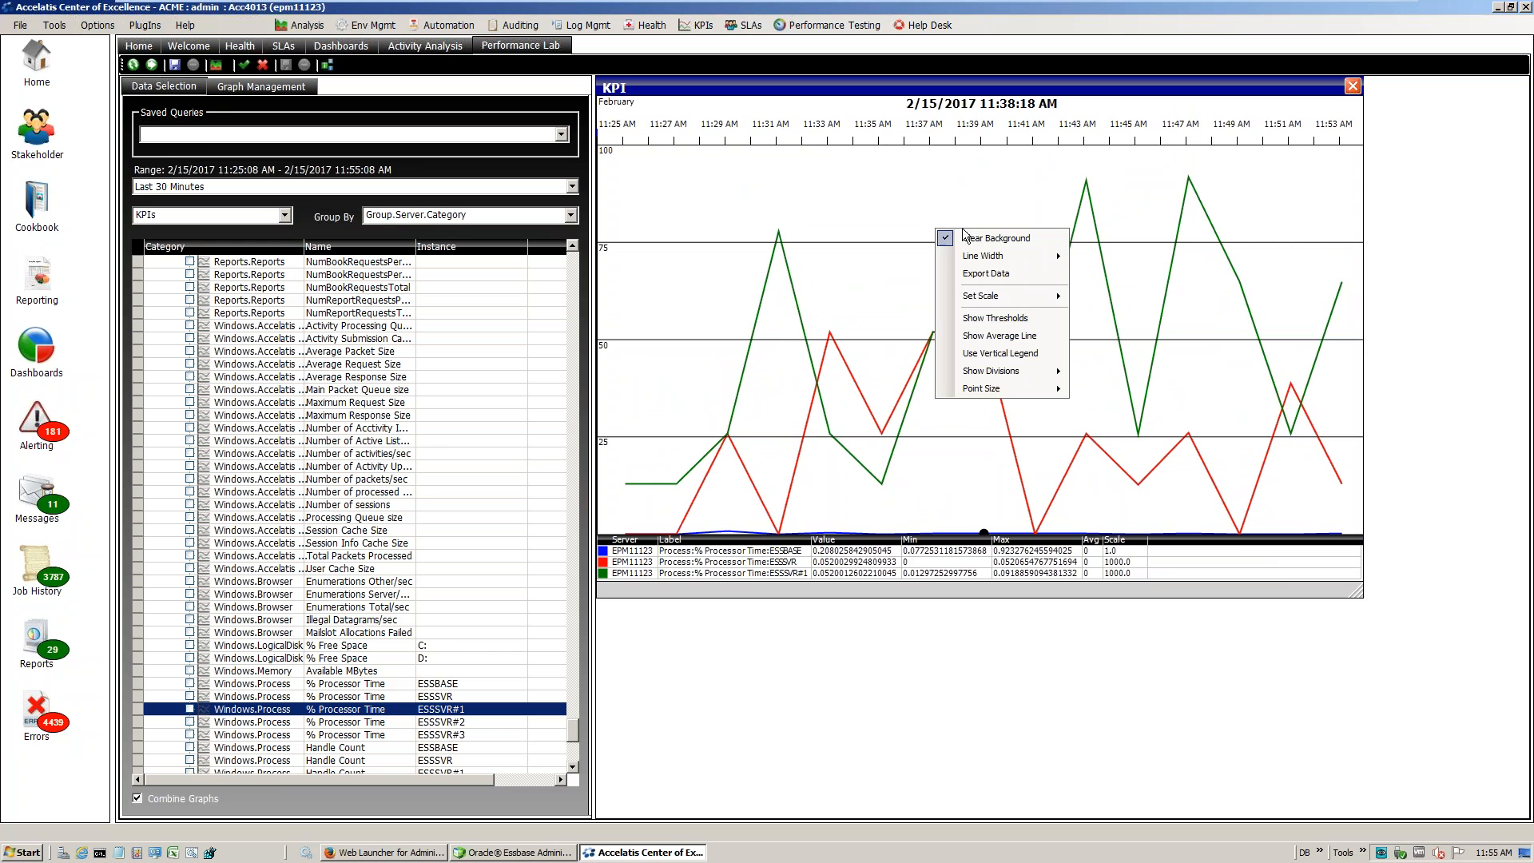
click(1005, 240)
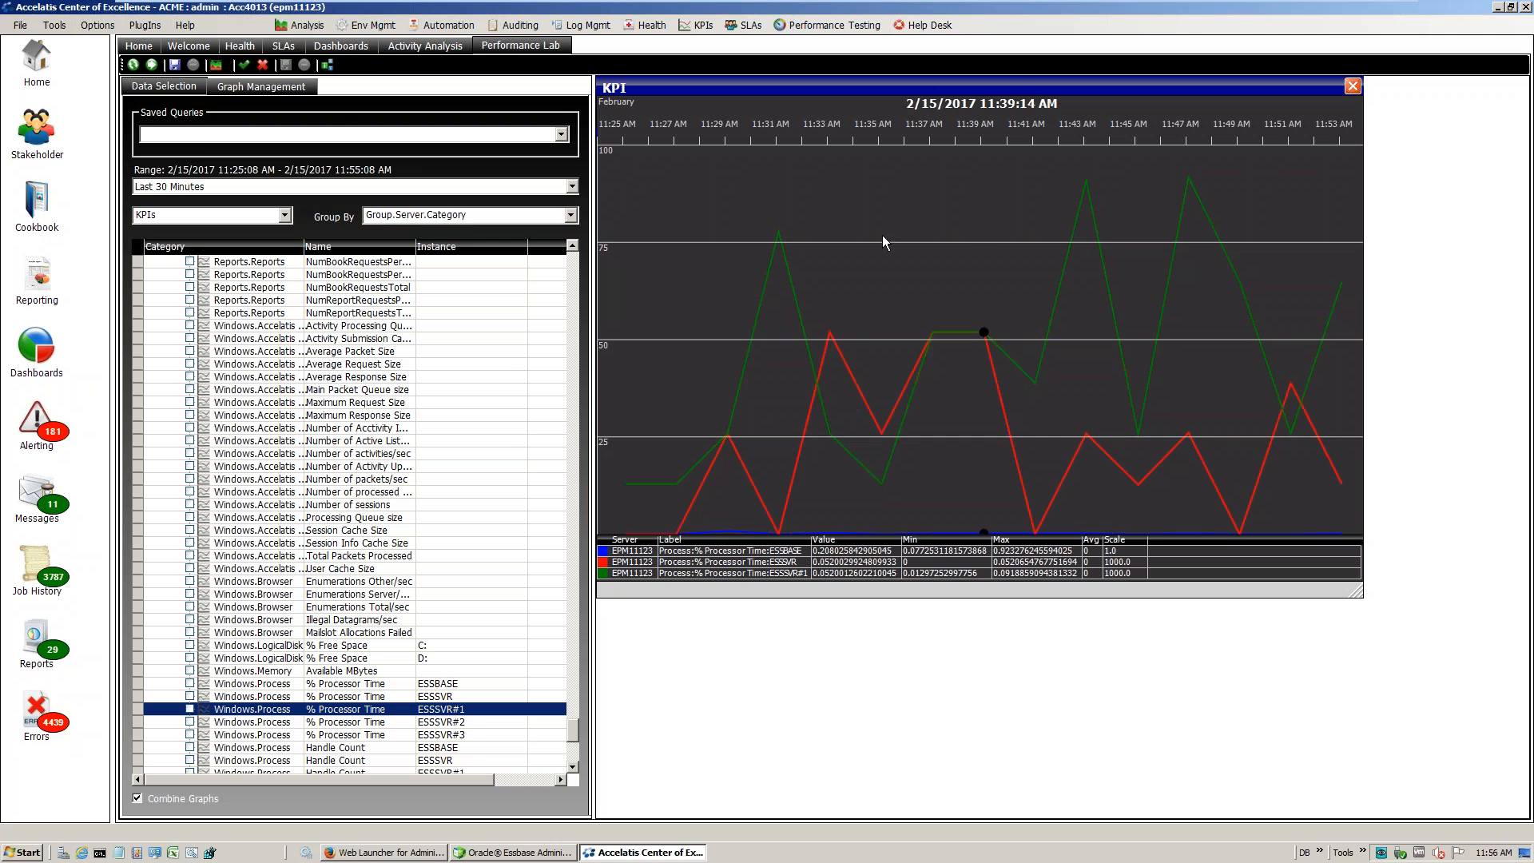
right_click(951, 255)
click(1004, 263)
Set the combined graph's line width to 3 and its point size to Medium
right_click(951, 255)
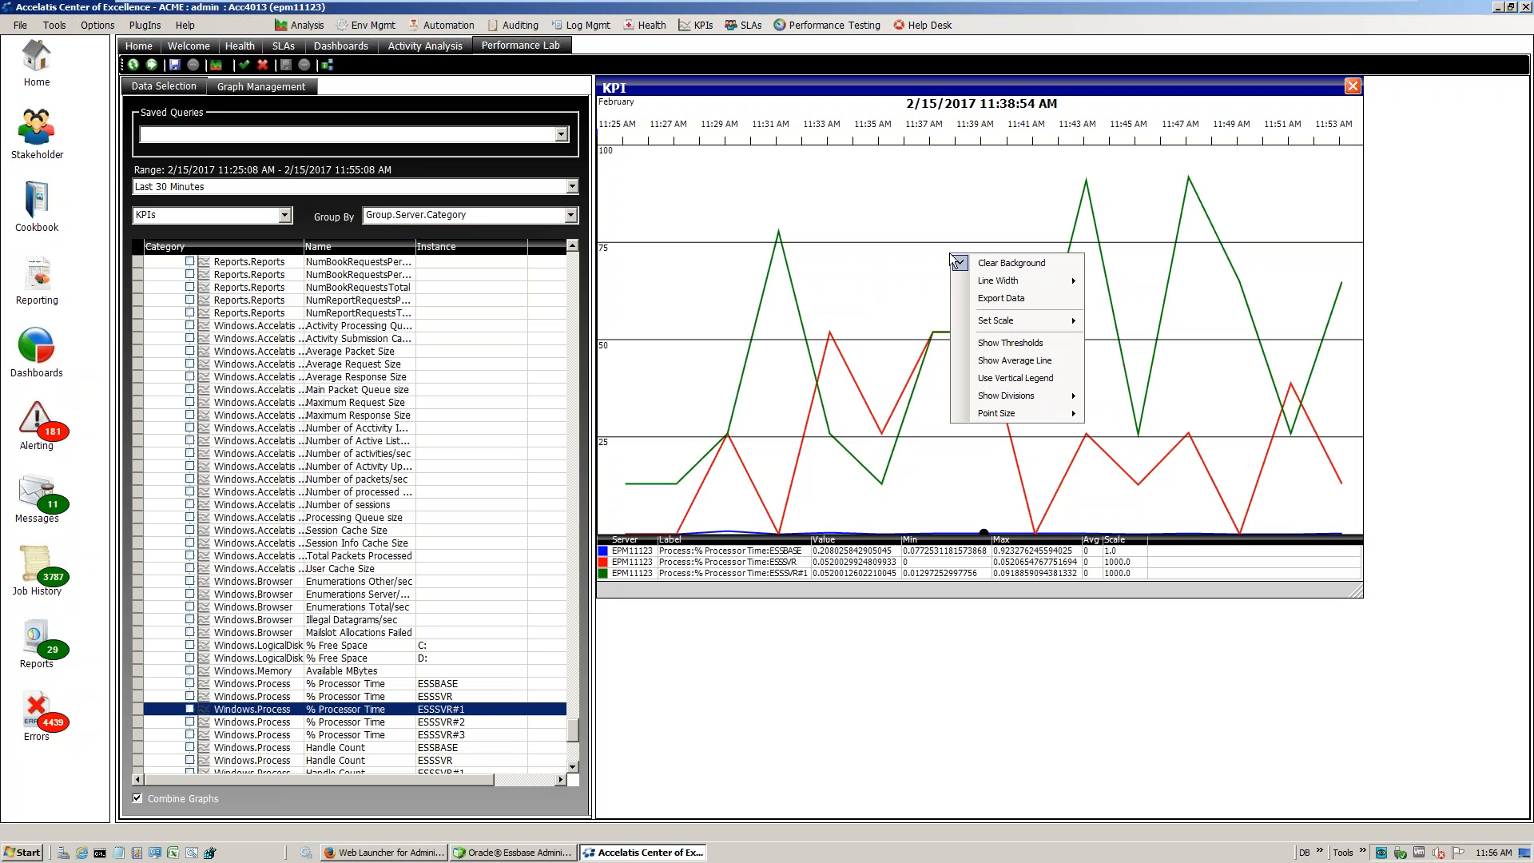
mouse_move(1009, 281)
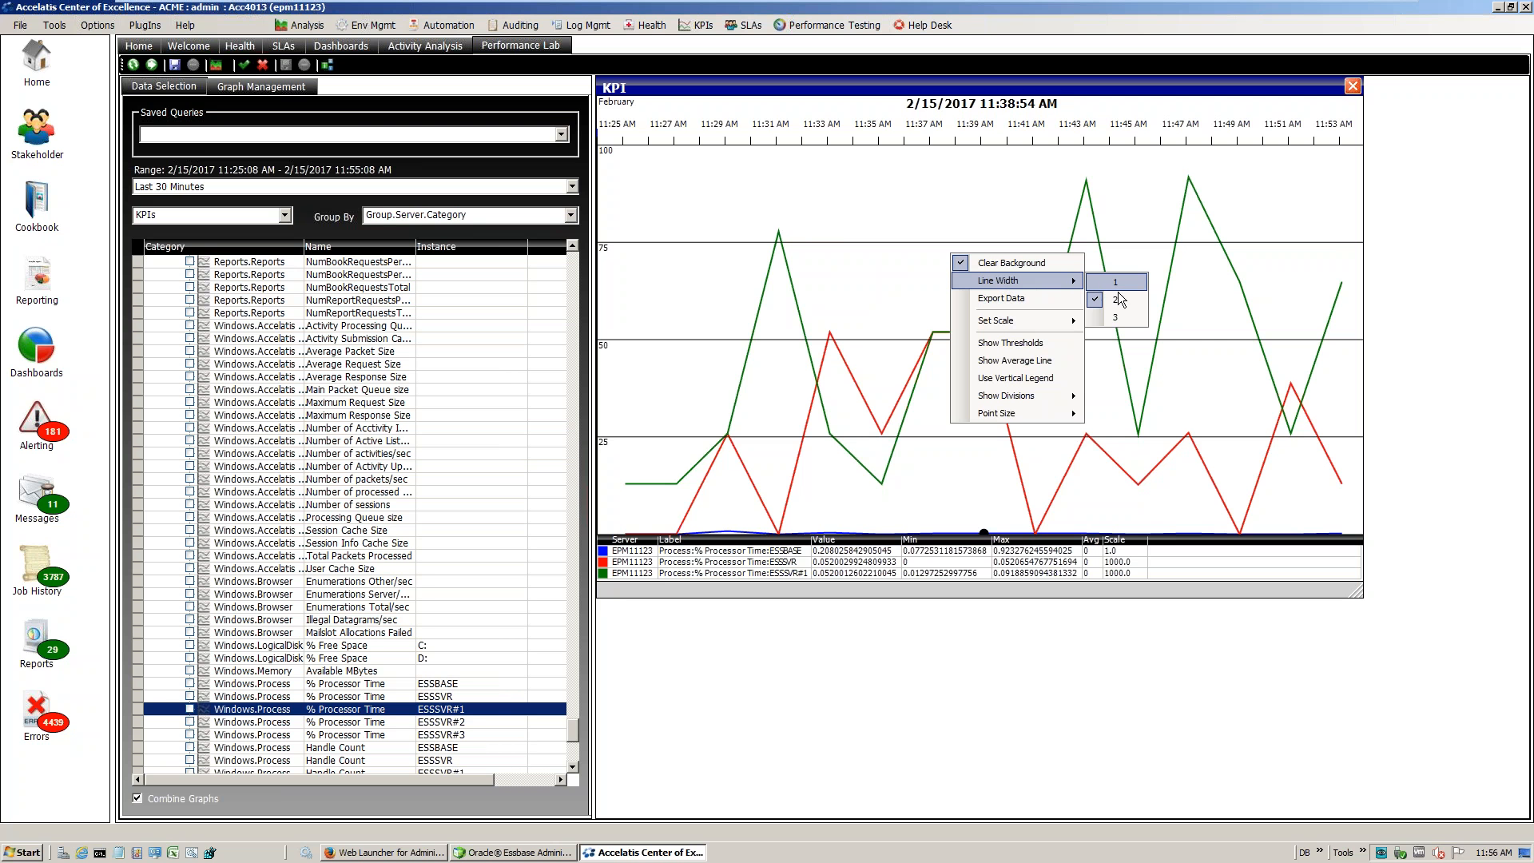
click(1116, 317)
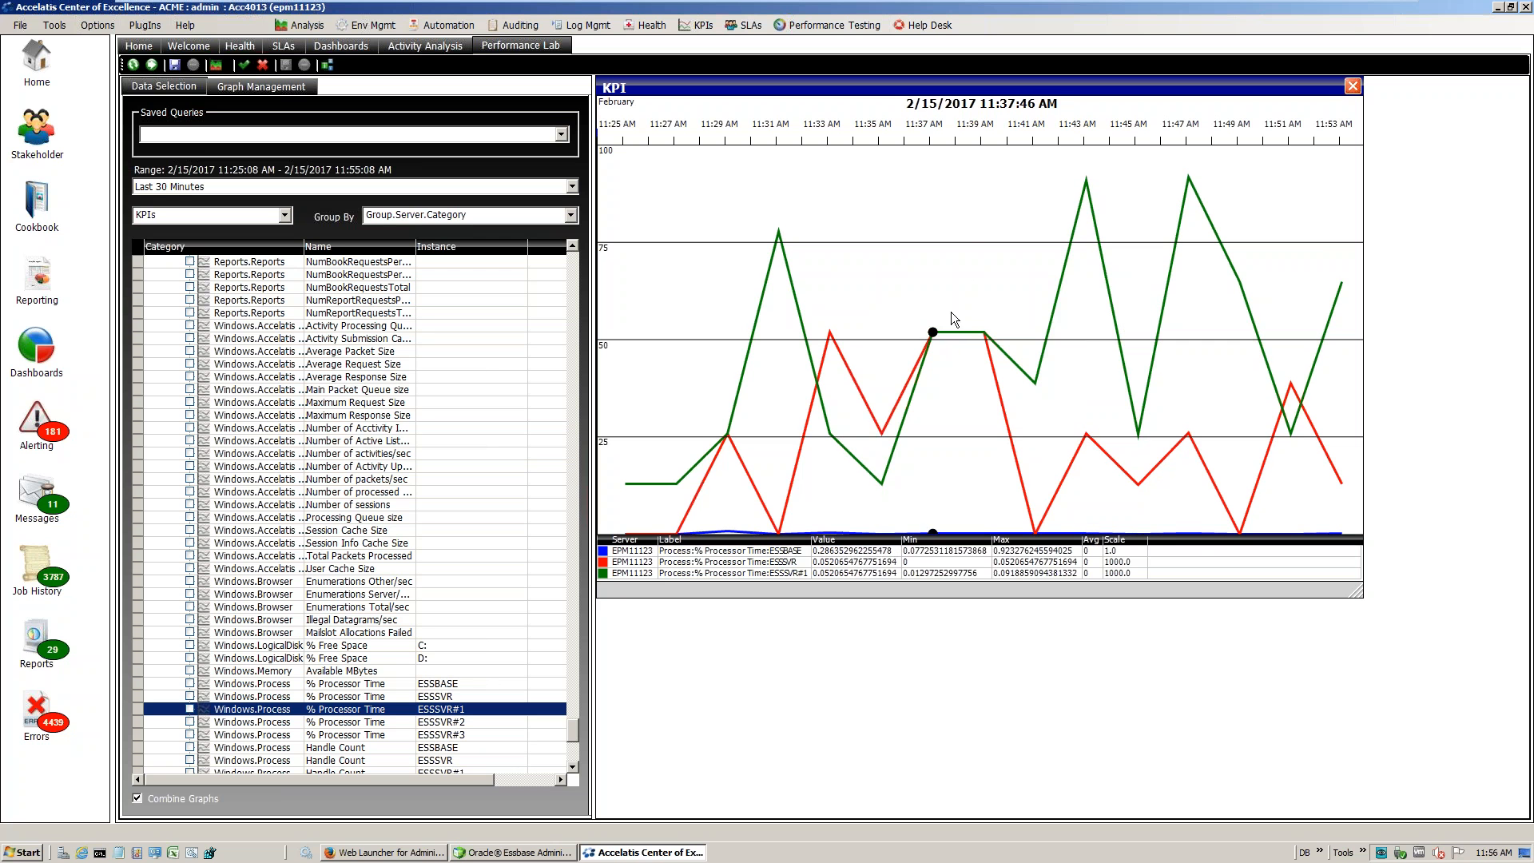
right_click(943, 195)
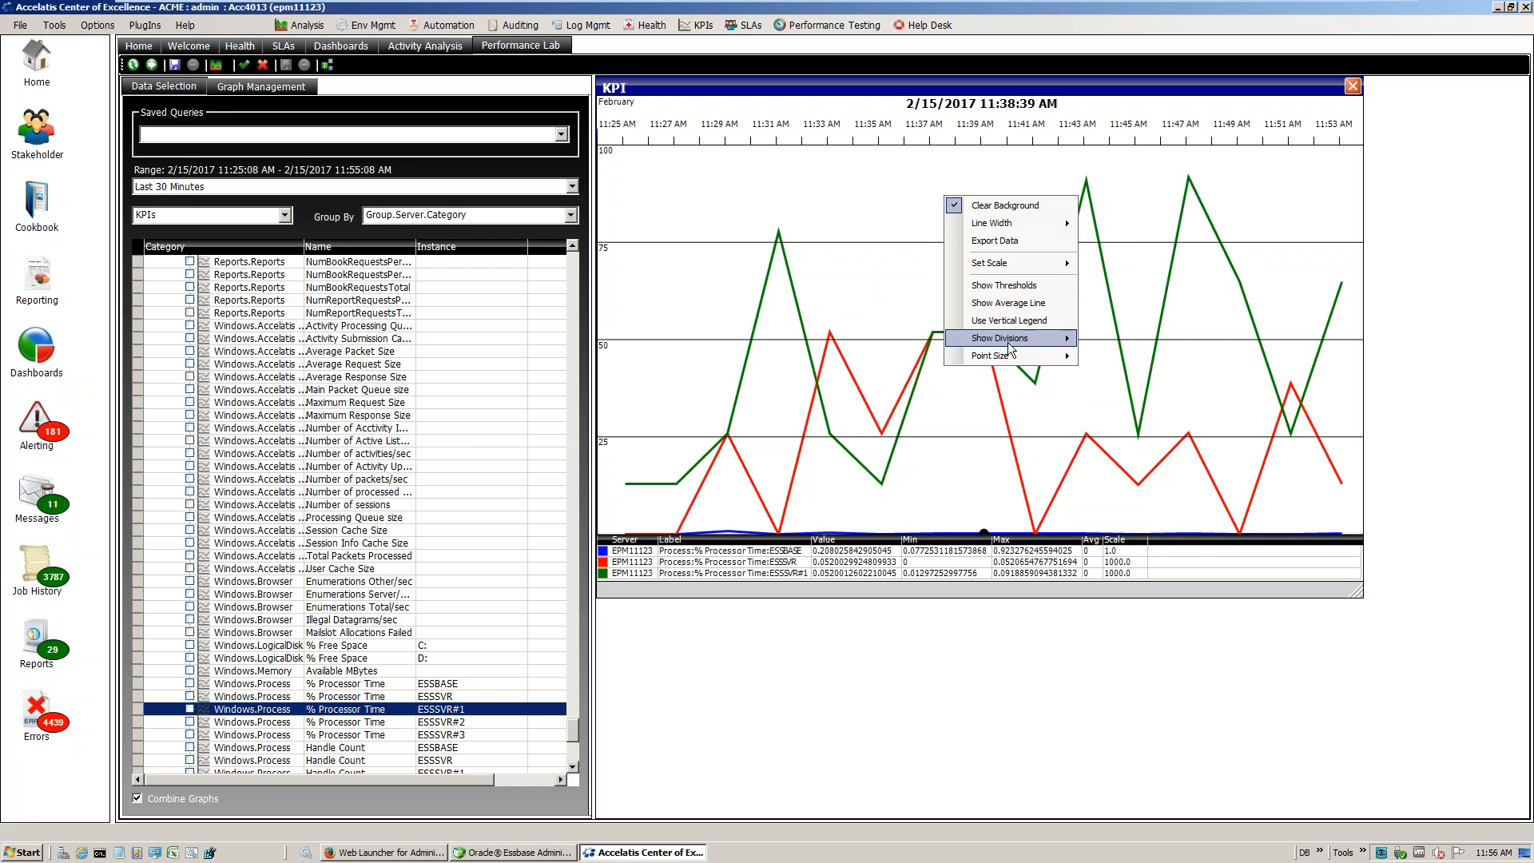
mouse_move(1009, 355)
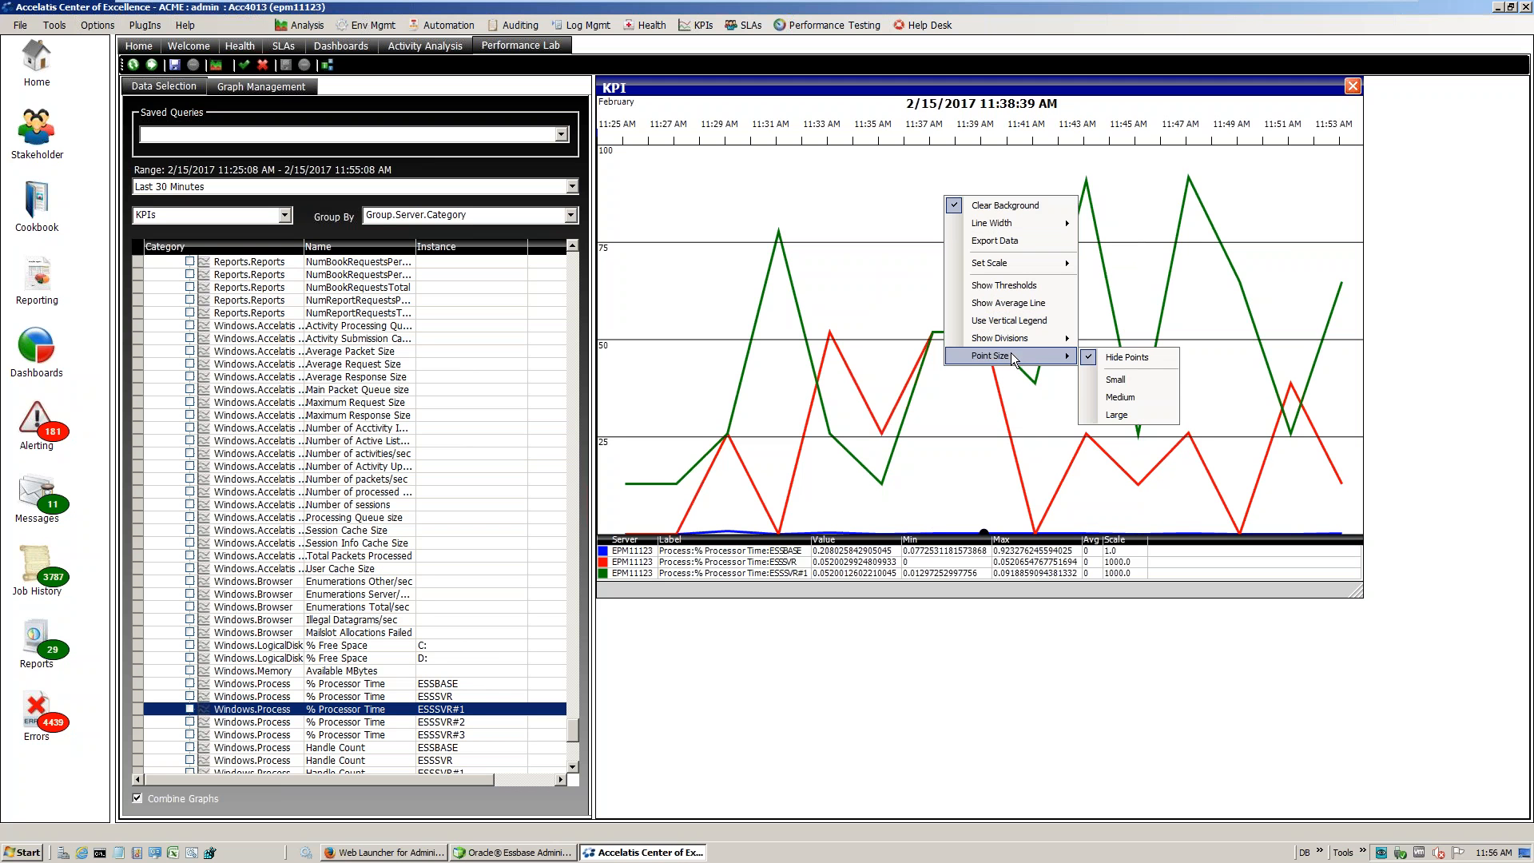
click(1125, 395)
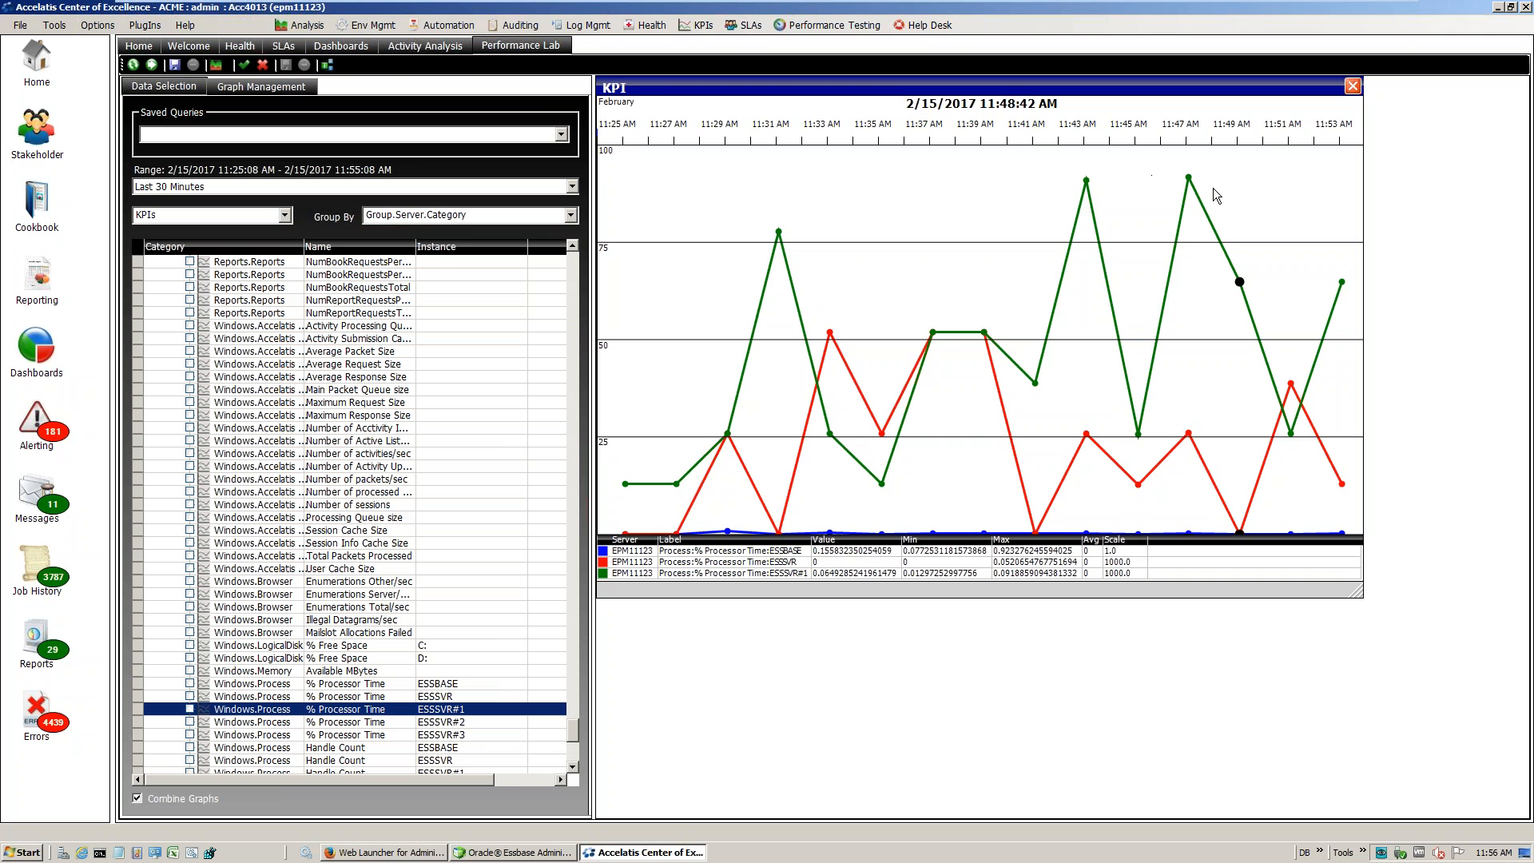
Preview the vertical legend on the combined graph and switch it off again
right_click(927, 217)
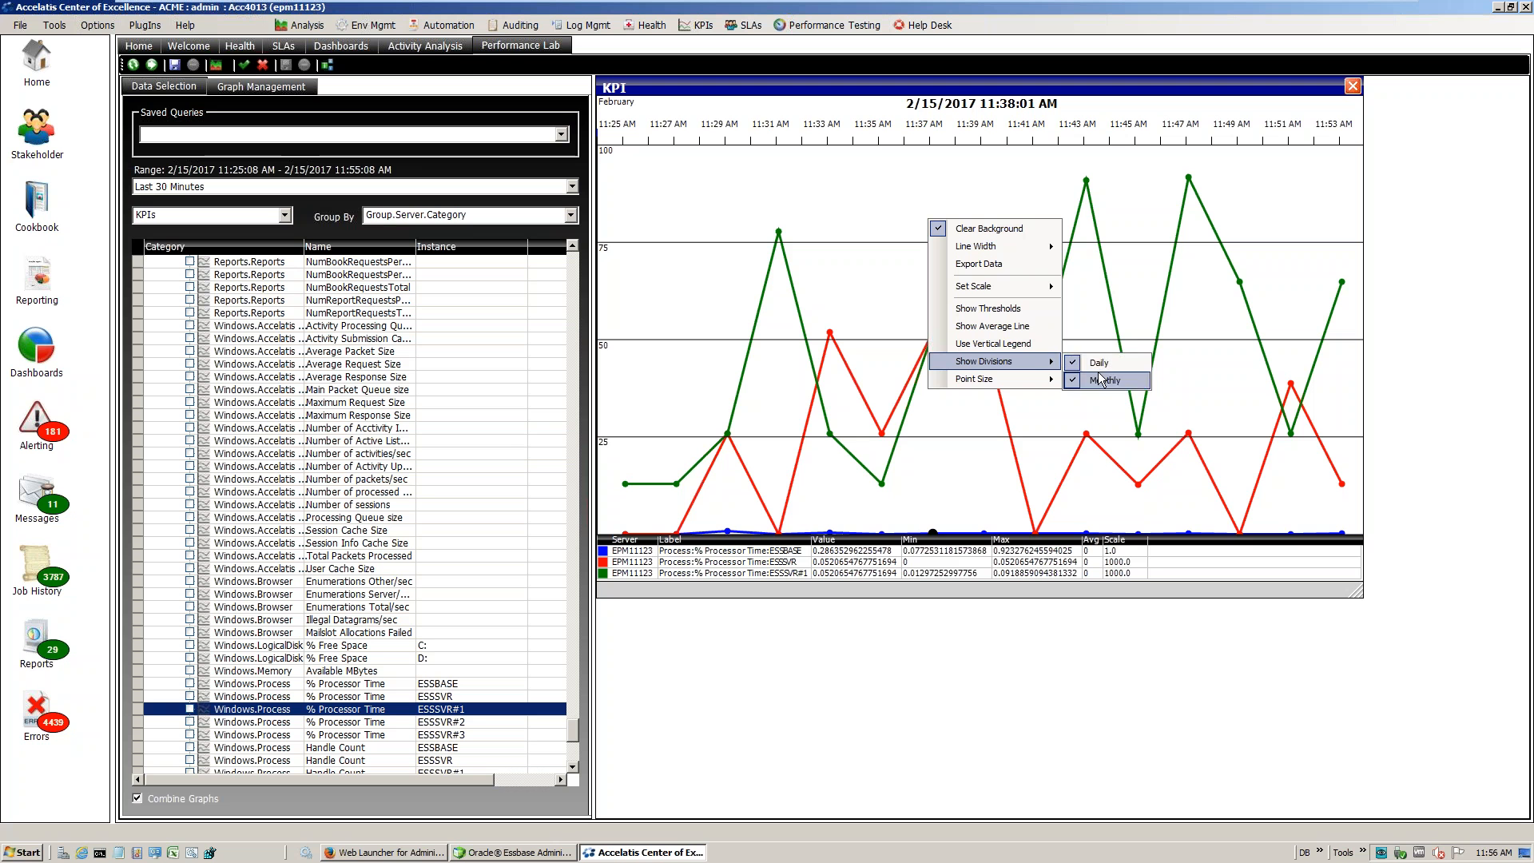
click(1013, 345)
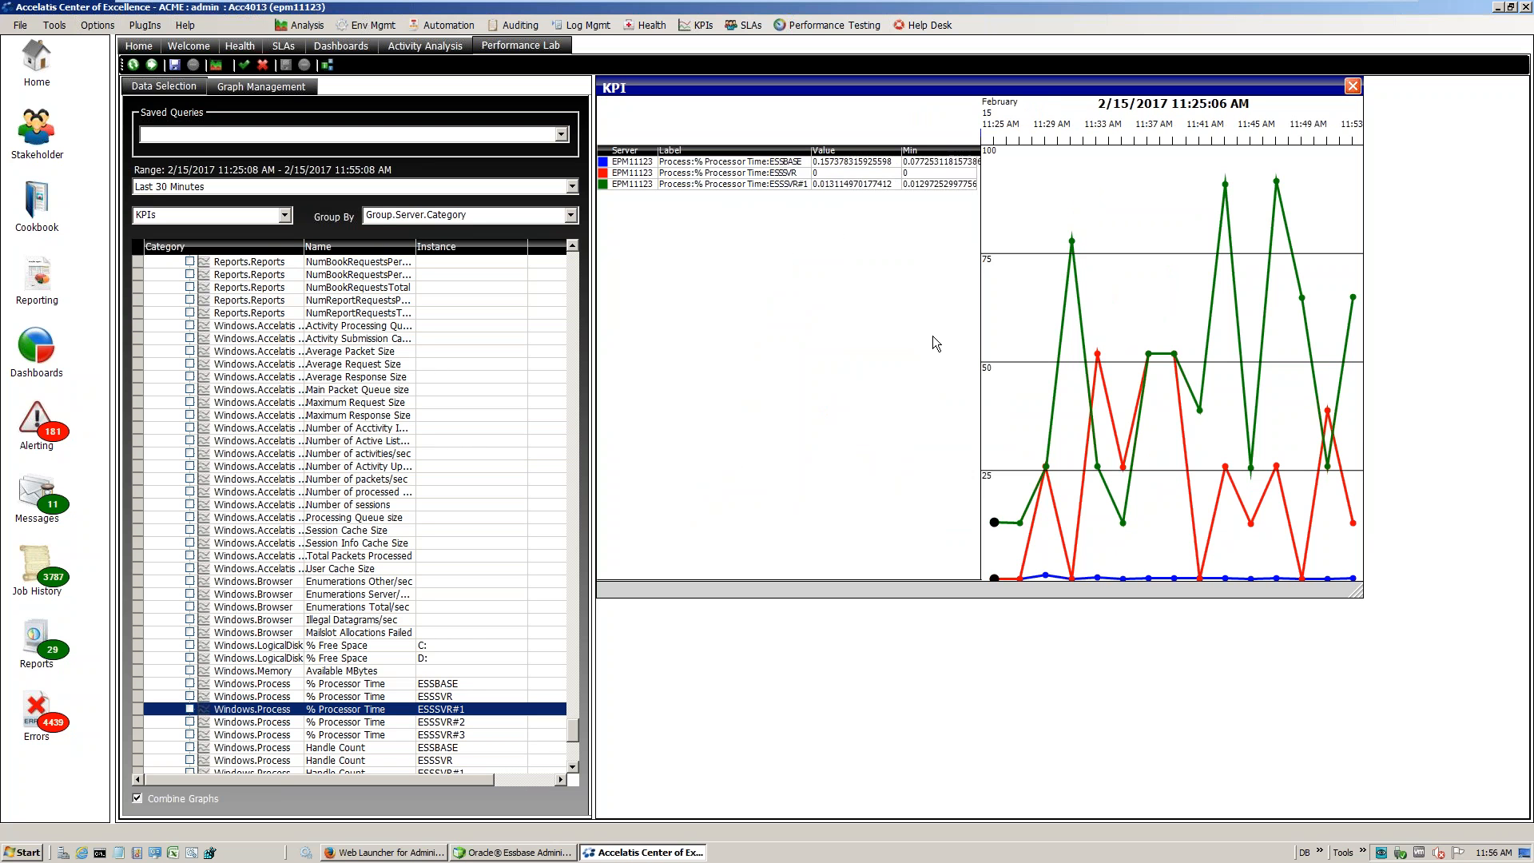
right_click(1093, 244)
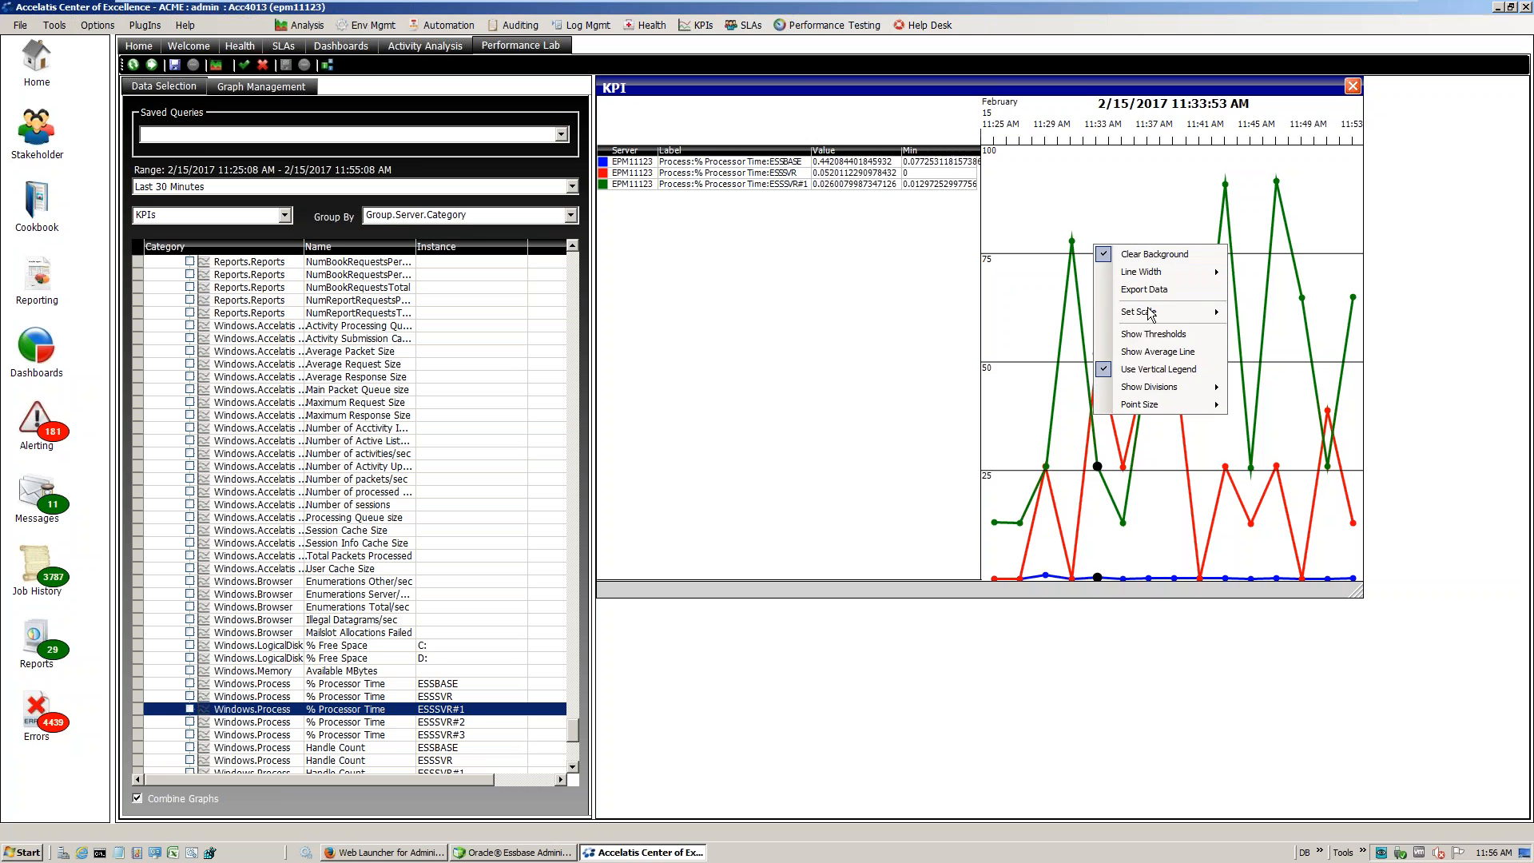
click(1158, 368)
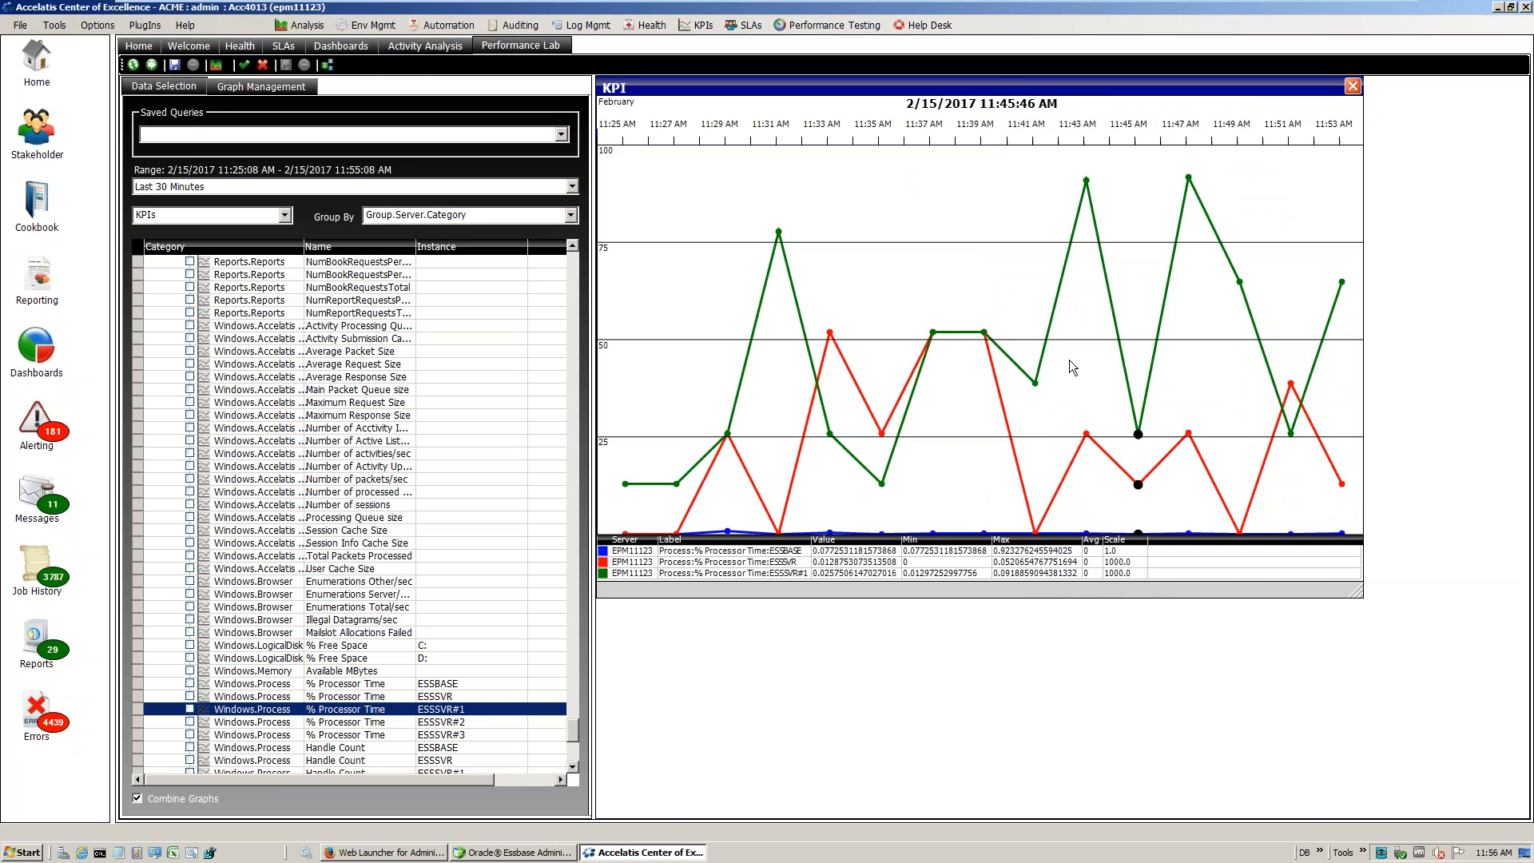
Review the scale options of the combined graph and apply Force Common Scale to all its series
right_click(917, 275)
mouse_move(983, 347)
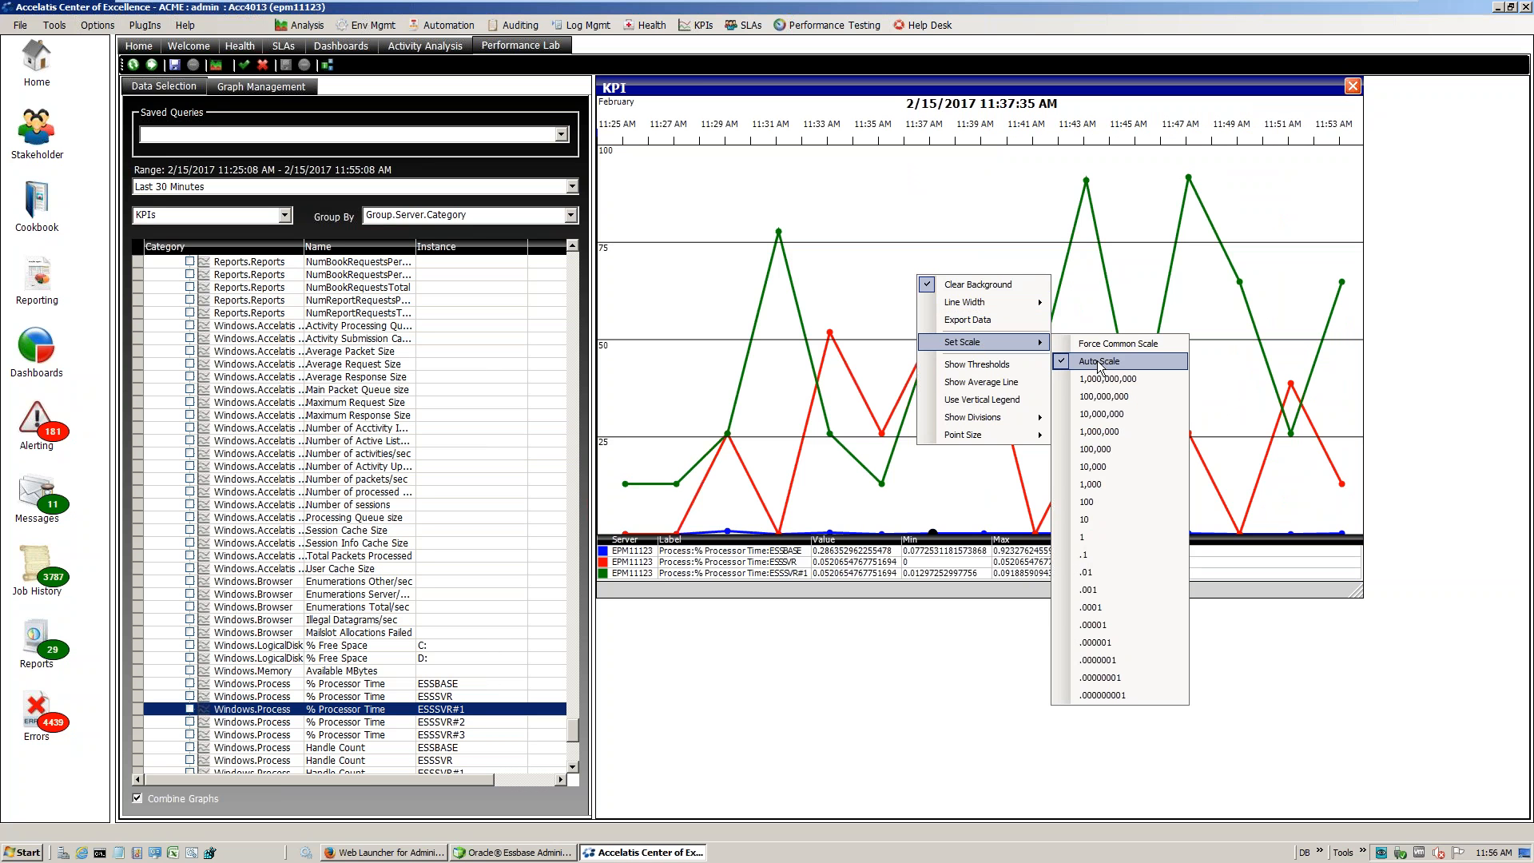
click(1158, 148)
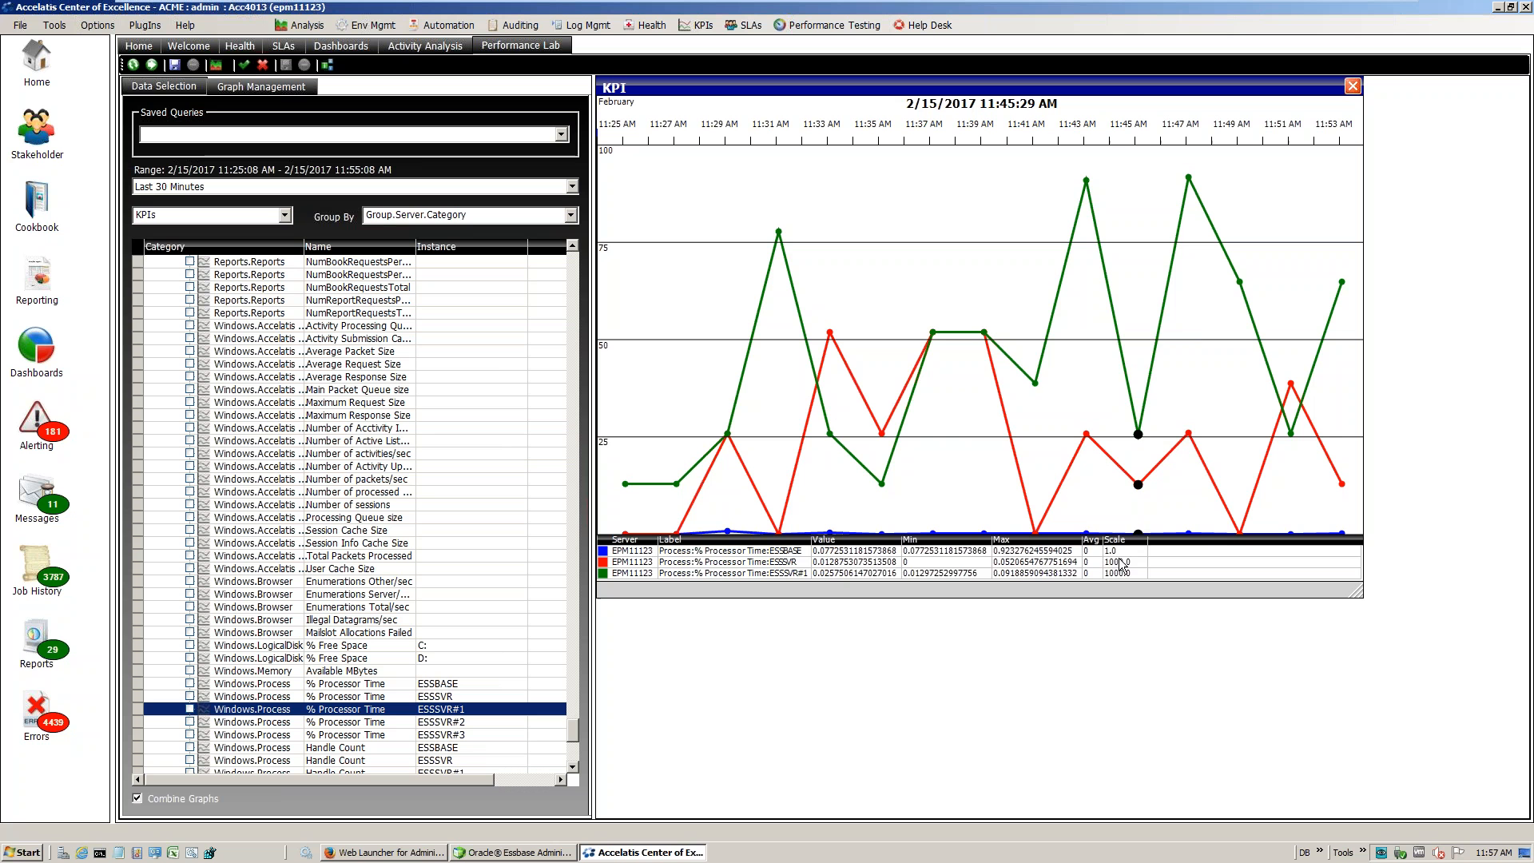
right_click(927, 284)
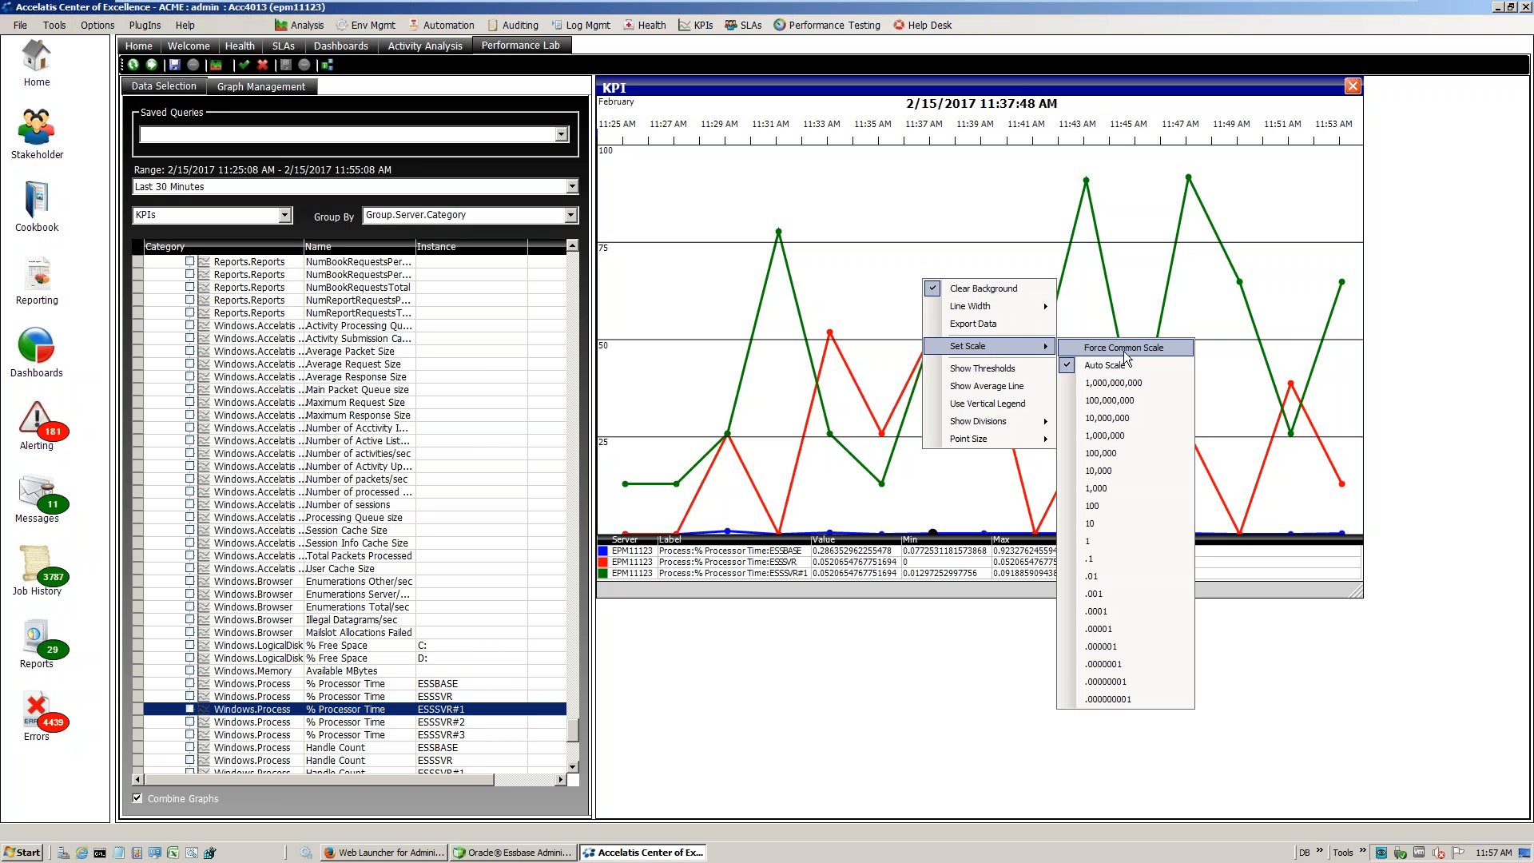
click(1121, 352)
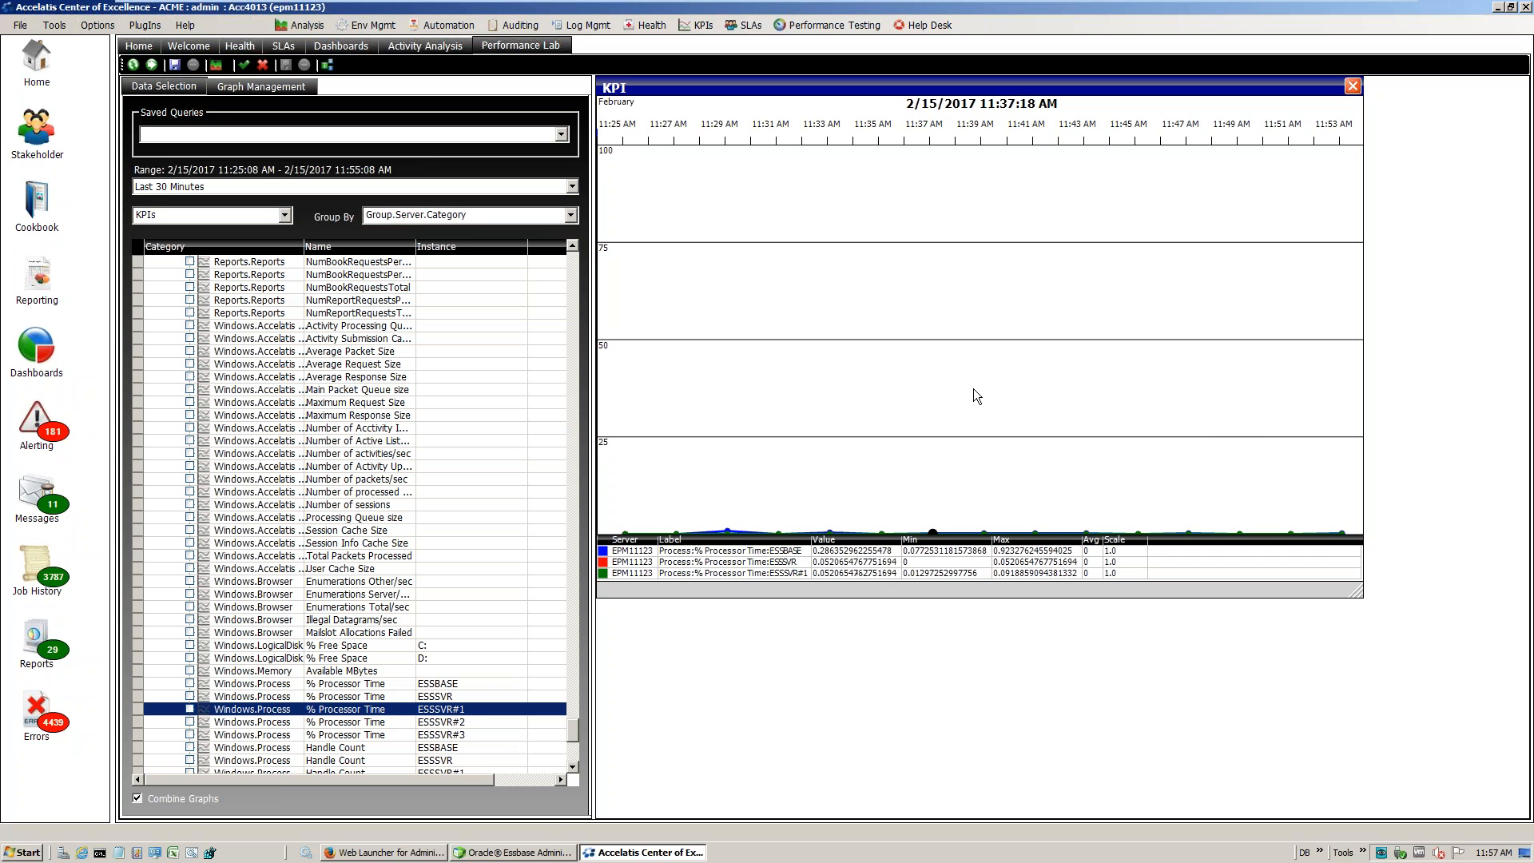
Try a scale of 10 on the combined graph, and set the scale to 100
right_click(859, 321)
mouse_move(923, 391)
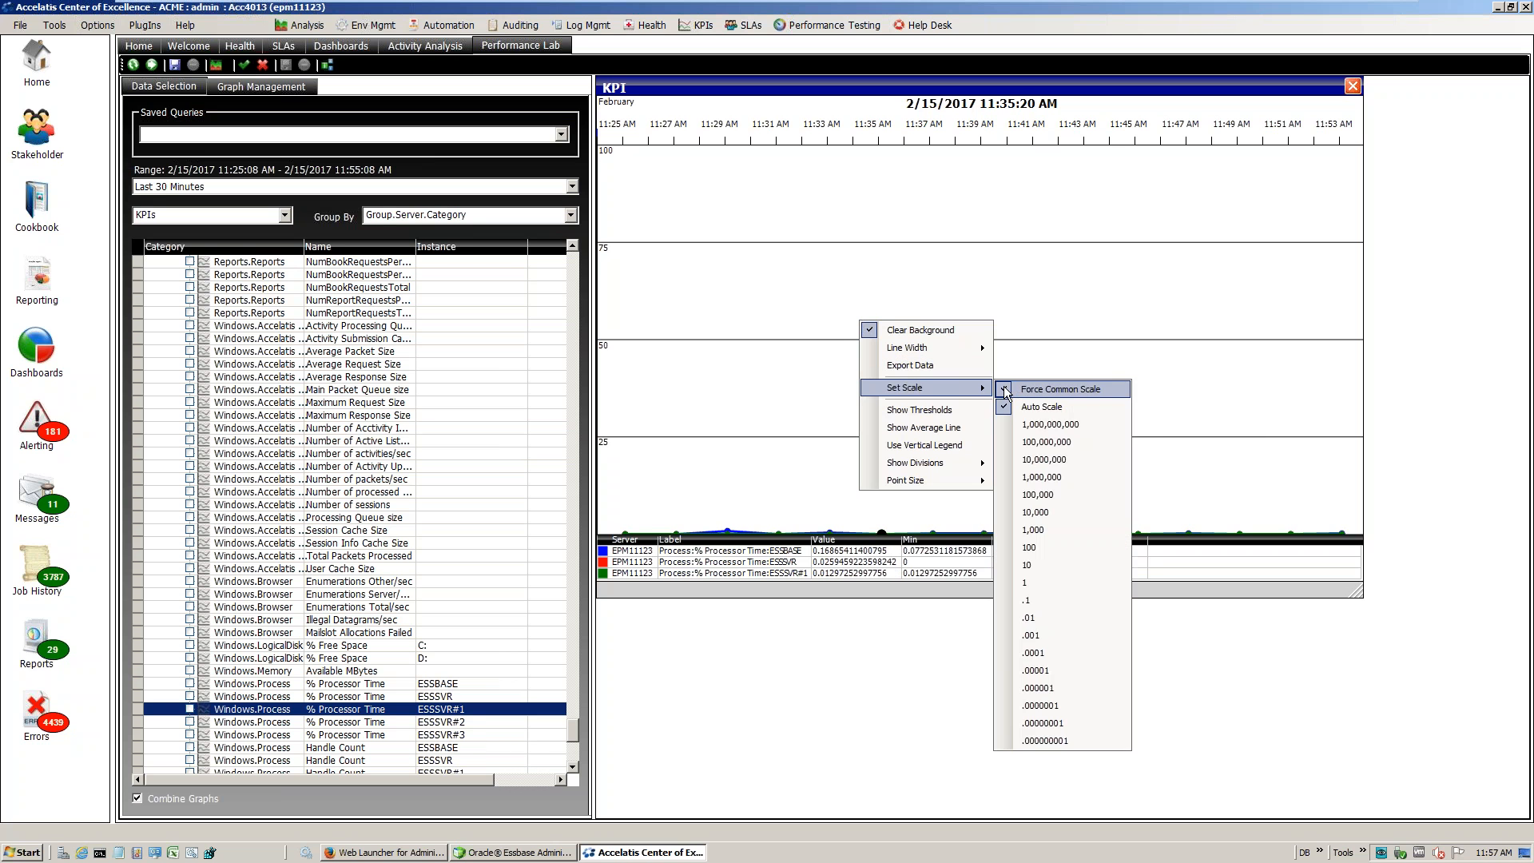
click(1042, 568)
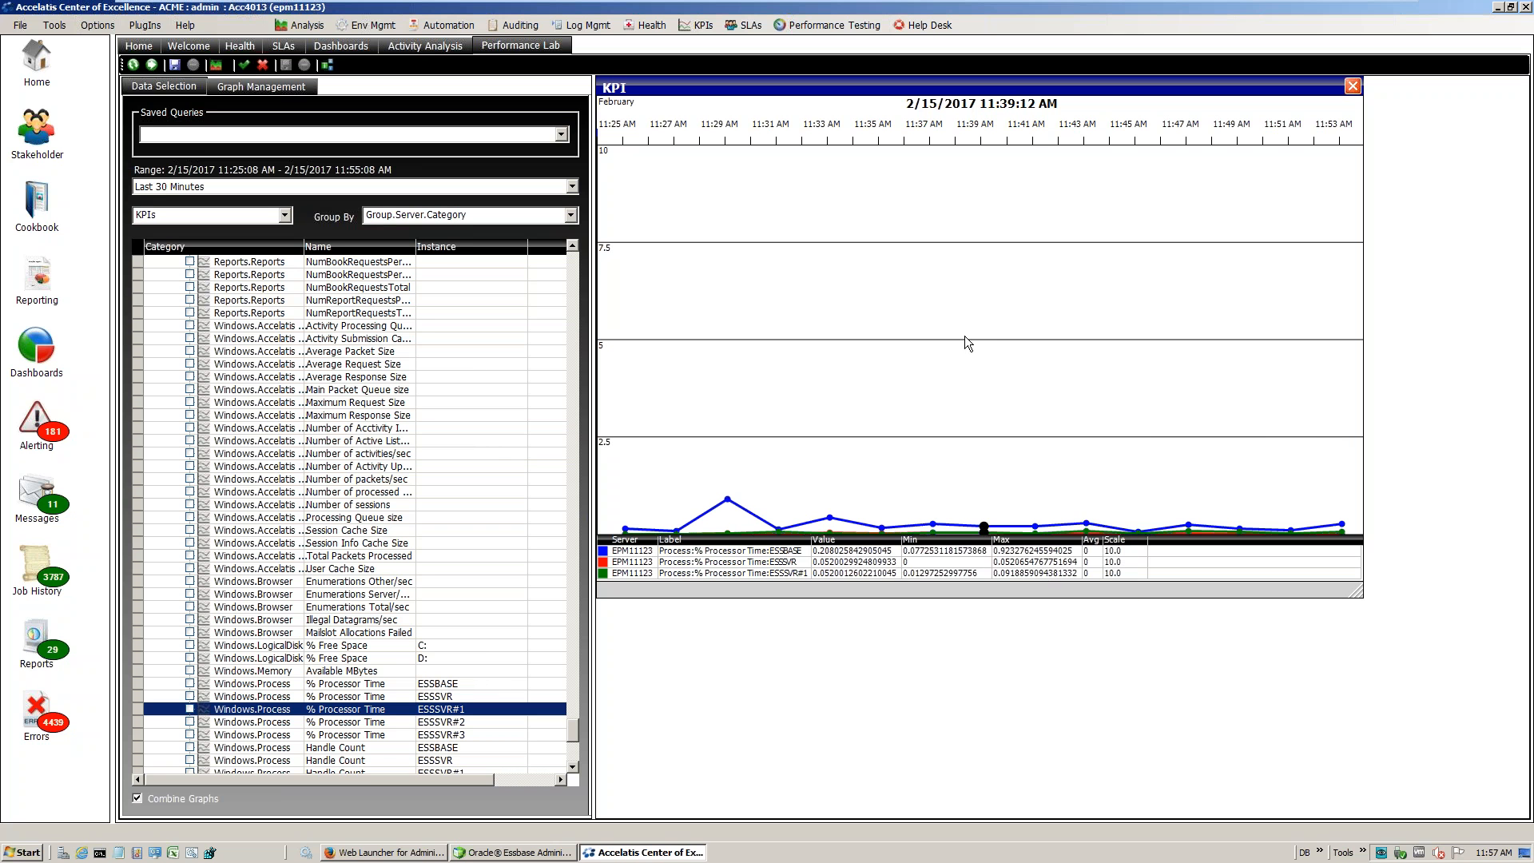
right_click(841, 302)
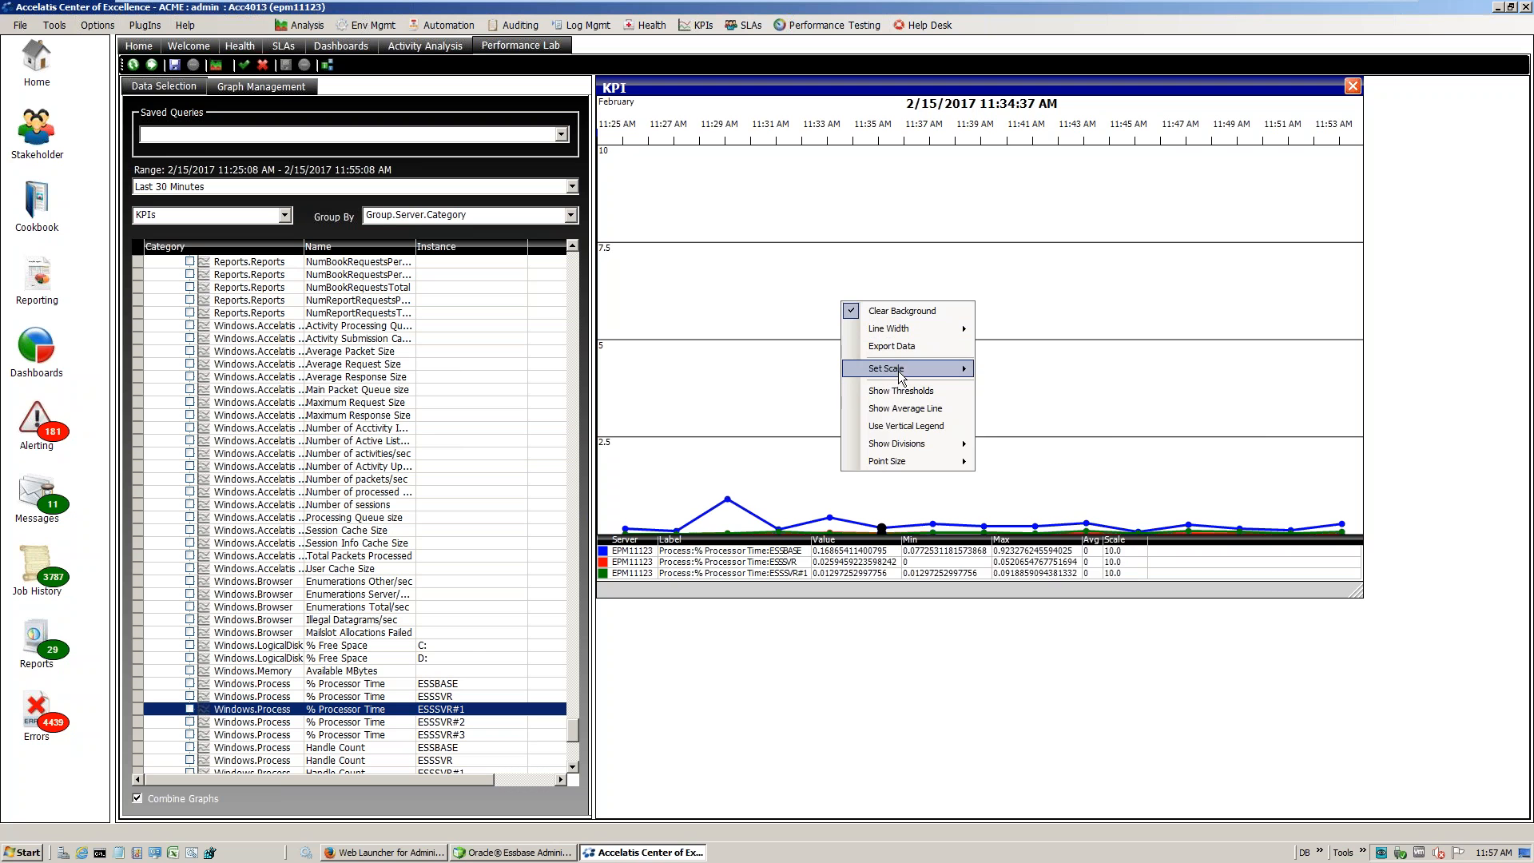
mouse_move(962, 375)
click(1015, 526)
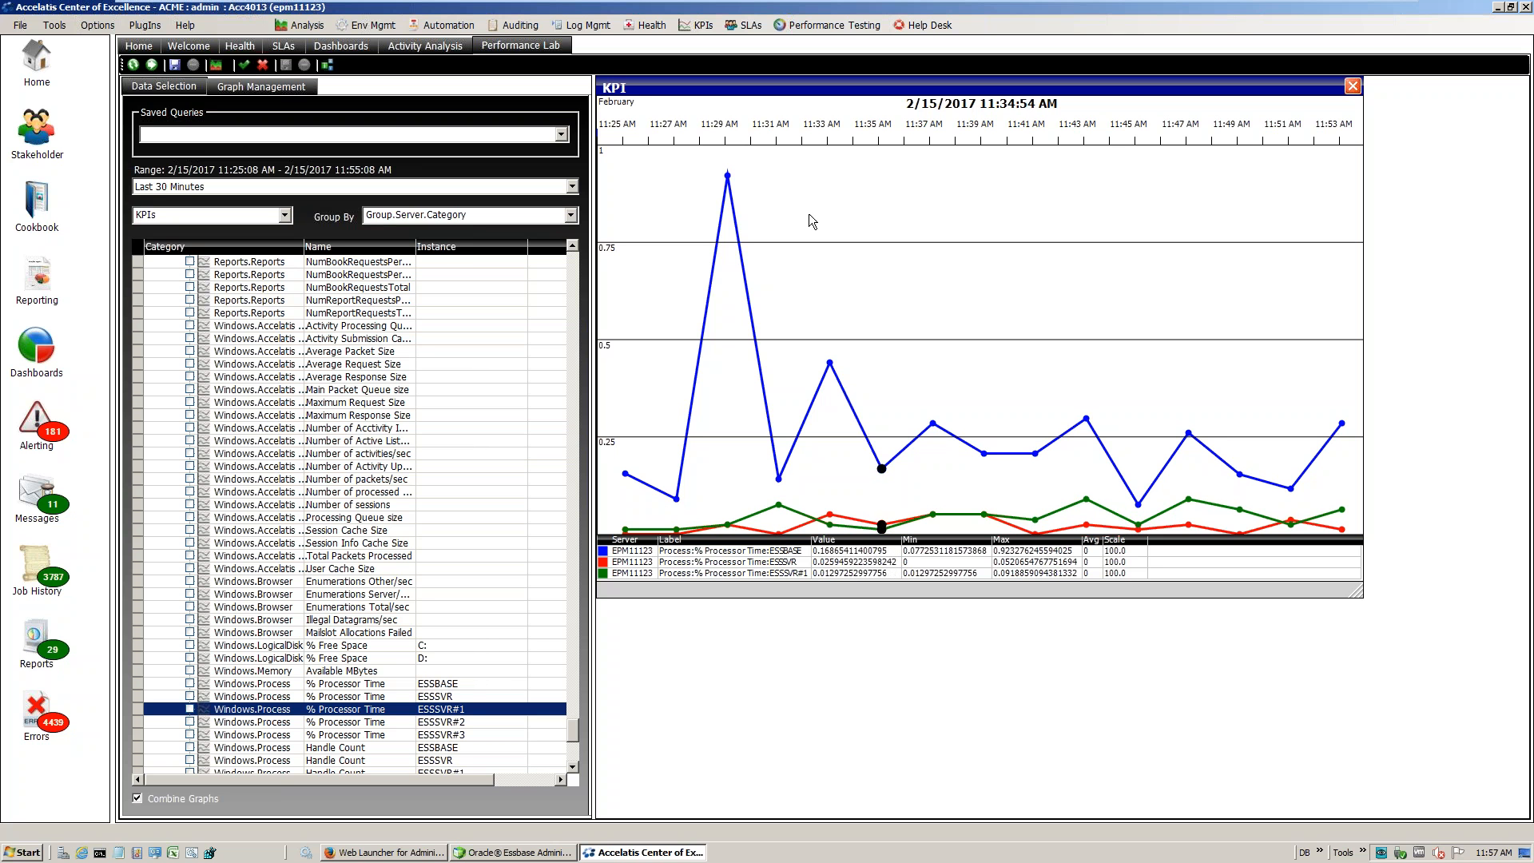
Turn on the thresholds display for the combined graph and switch it off again
right_click(868, 247)
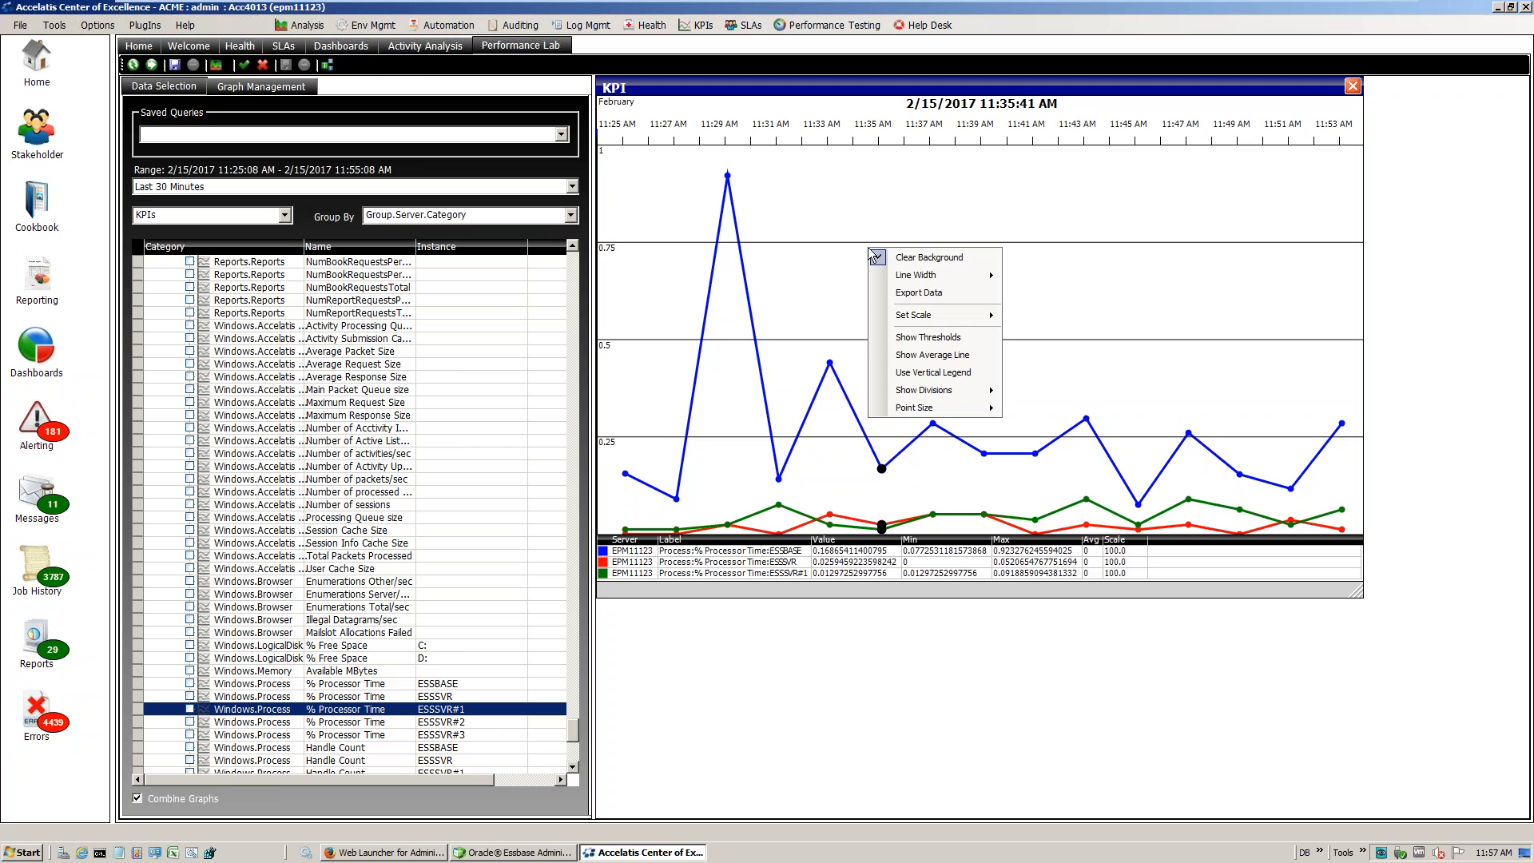
click(936, 337)
right_click(919, 244)
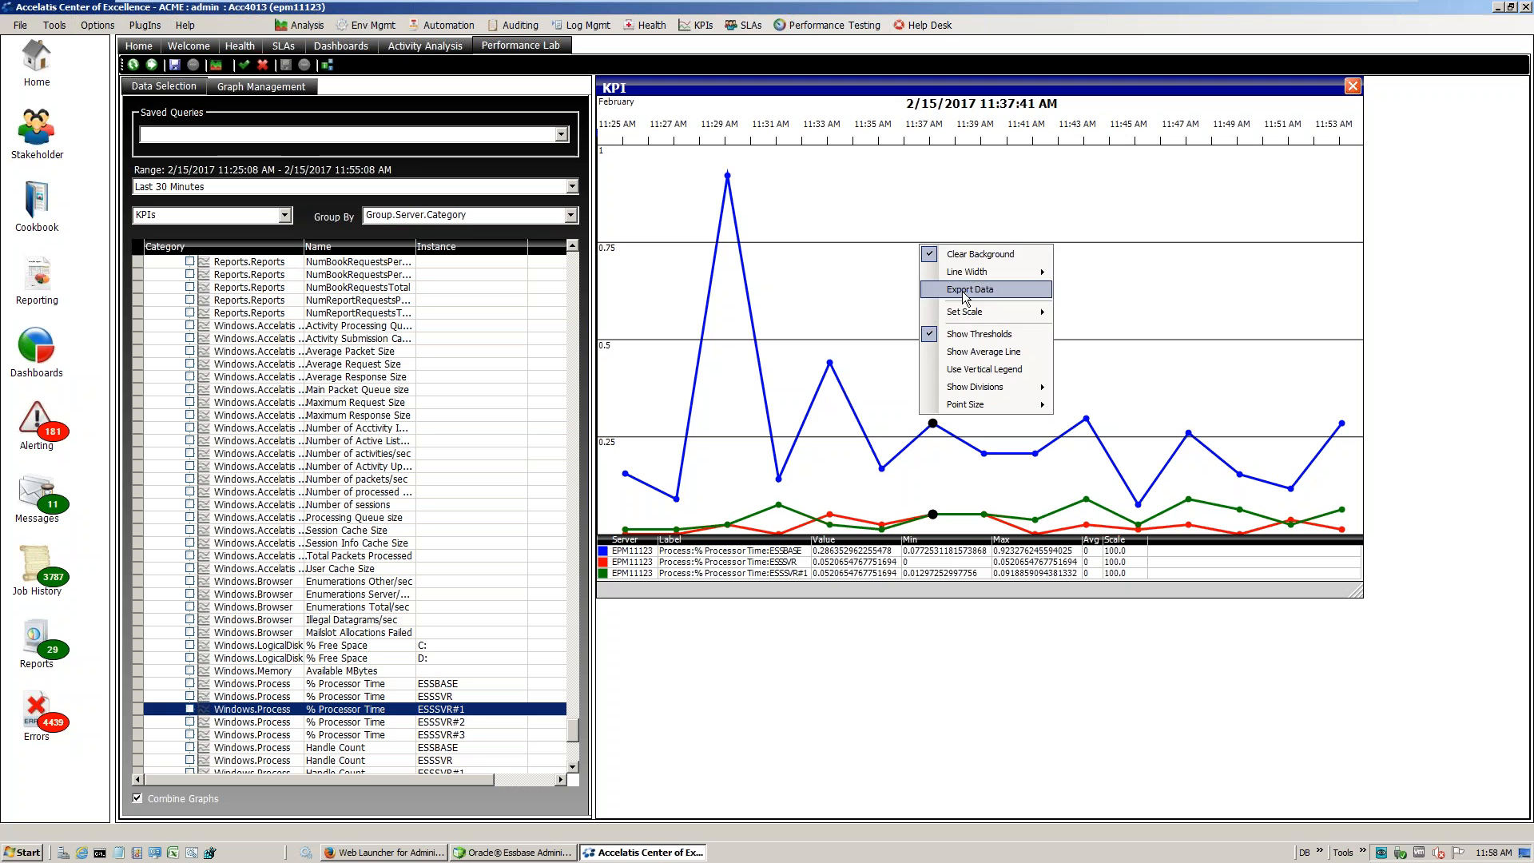
click(964, 336)
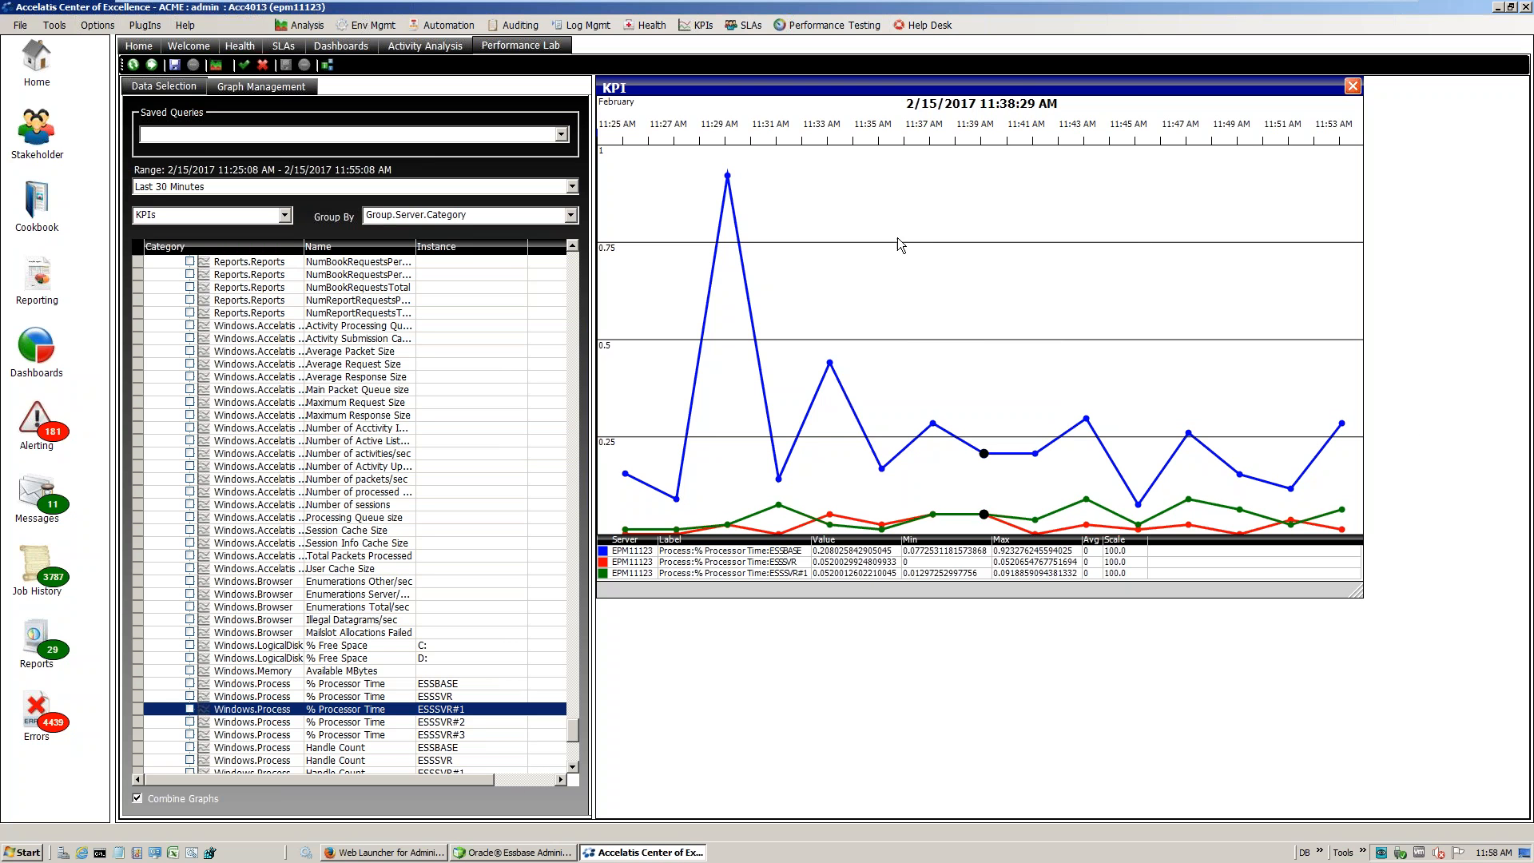
Open the csv export of the combined graph's data and cancel it without saving a file
right_click(893, 214)
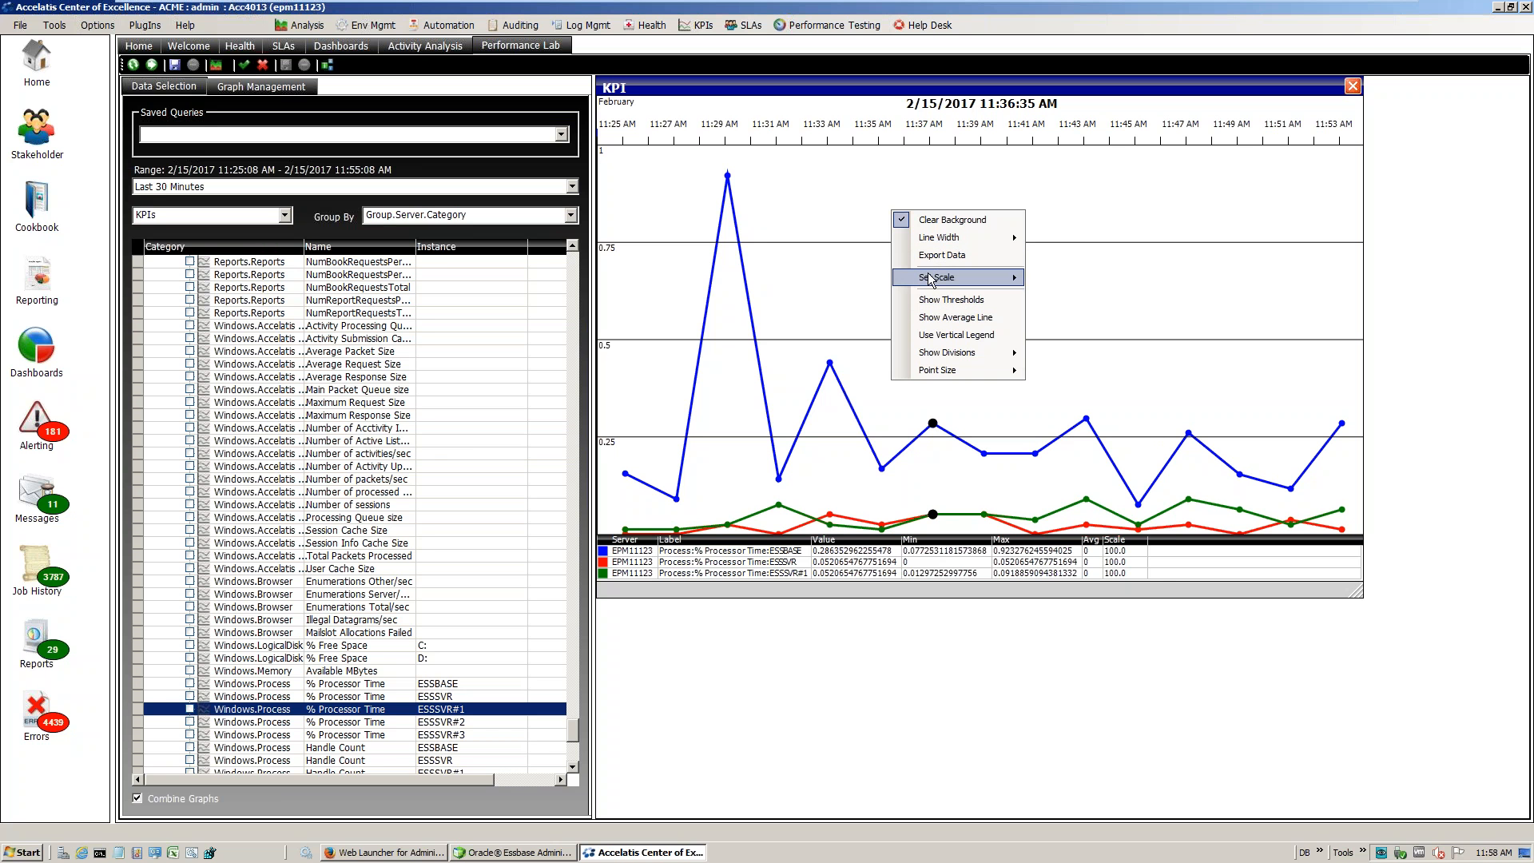
mouse_move(939, 280)
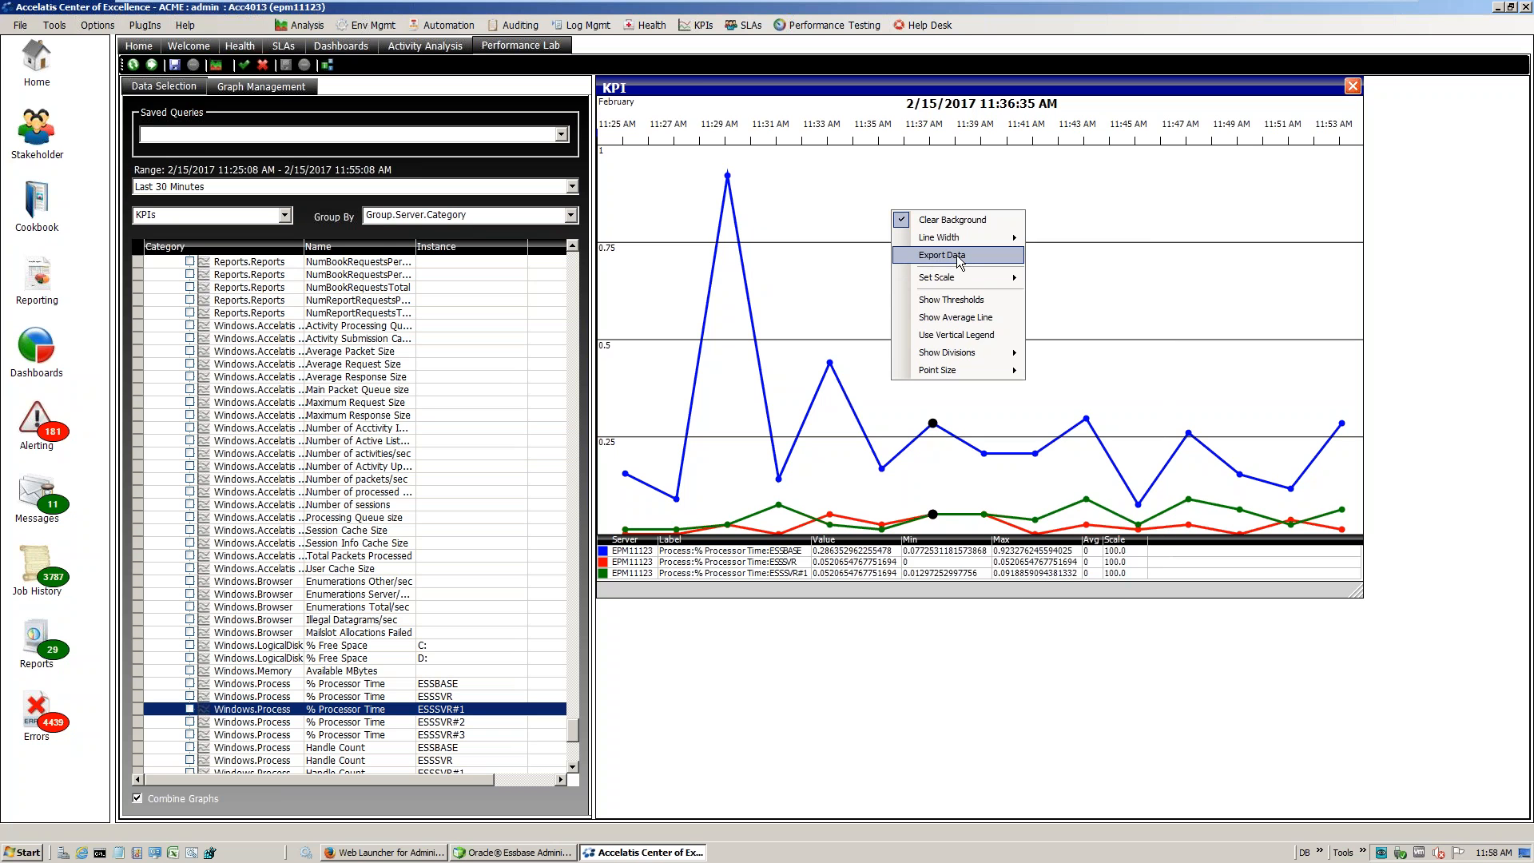
click(952, 256)
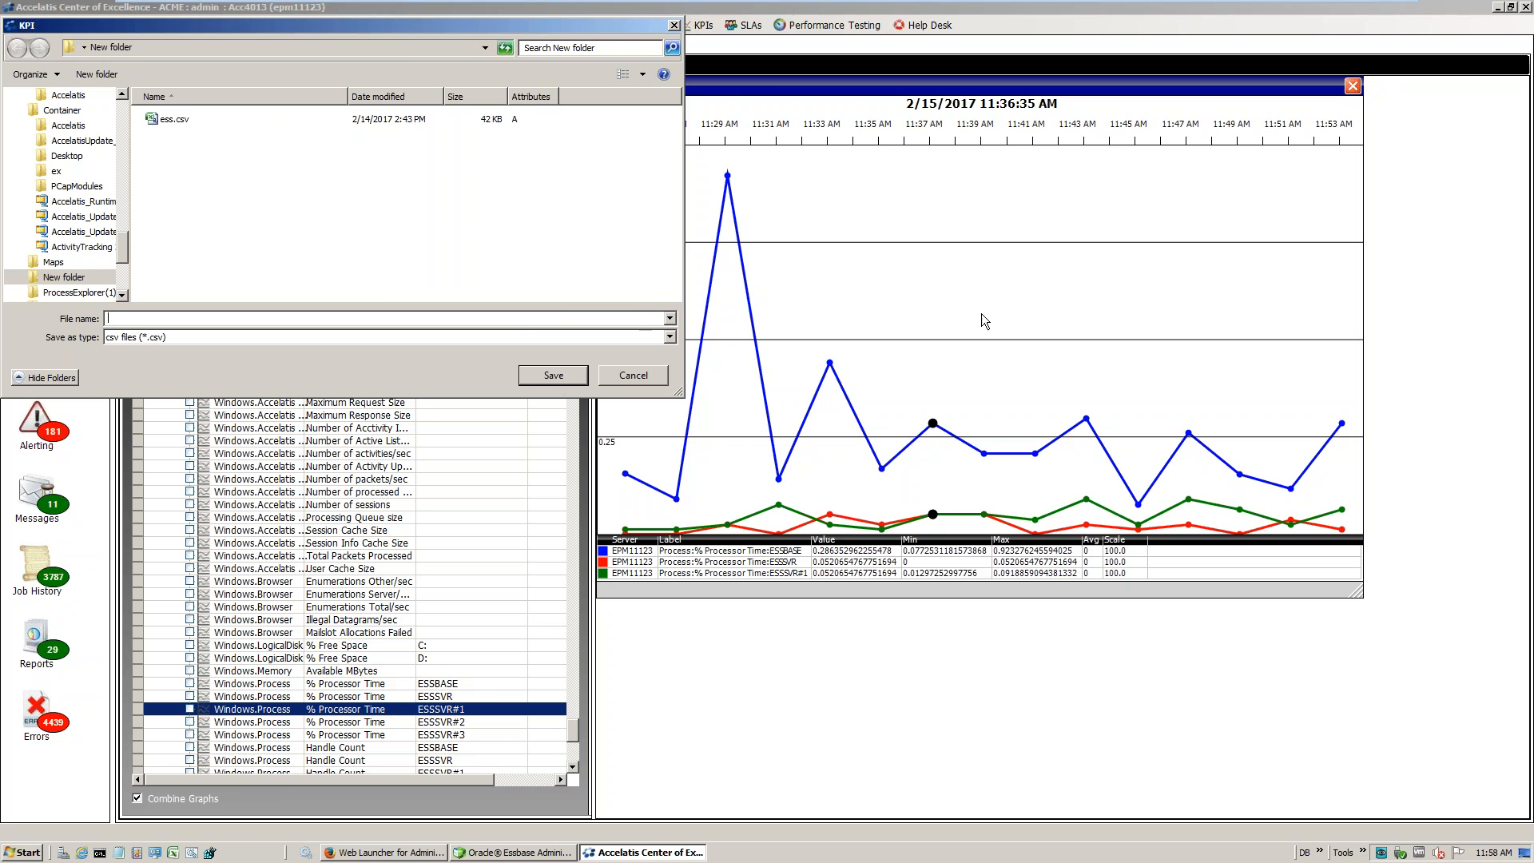
click(649, 383)
Move the KPI graph window slightly away from the corner of the graph area
right_click(884, 272)
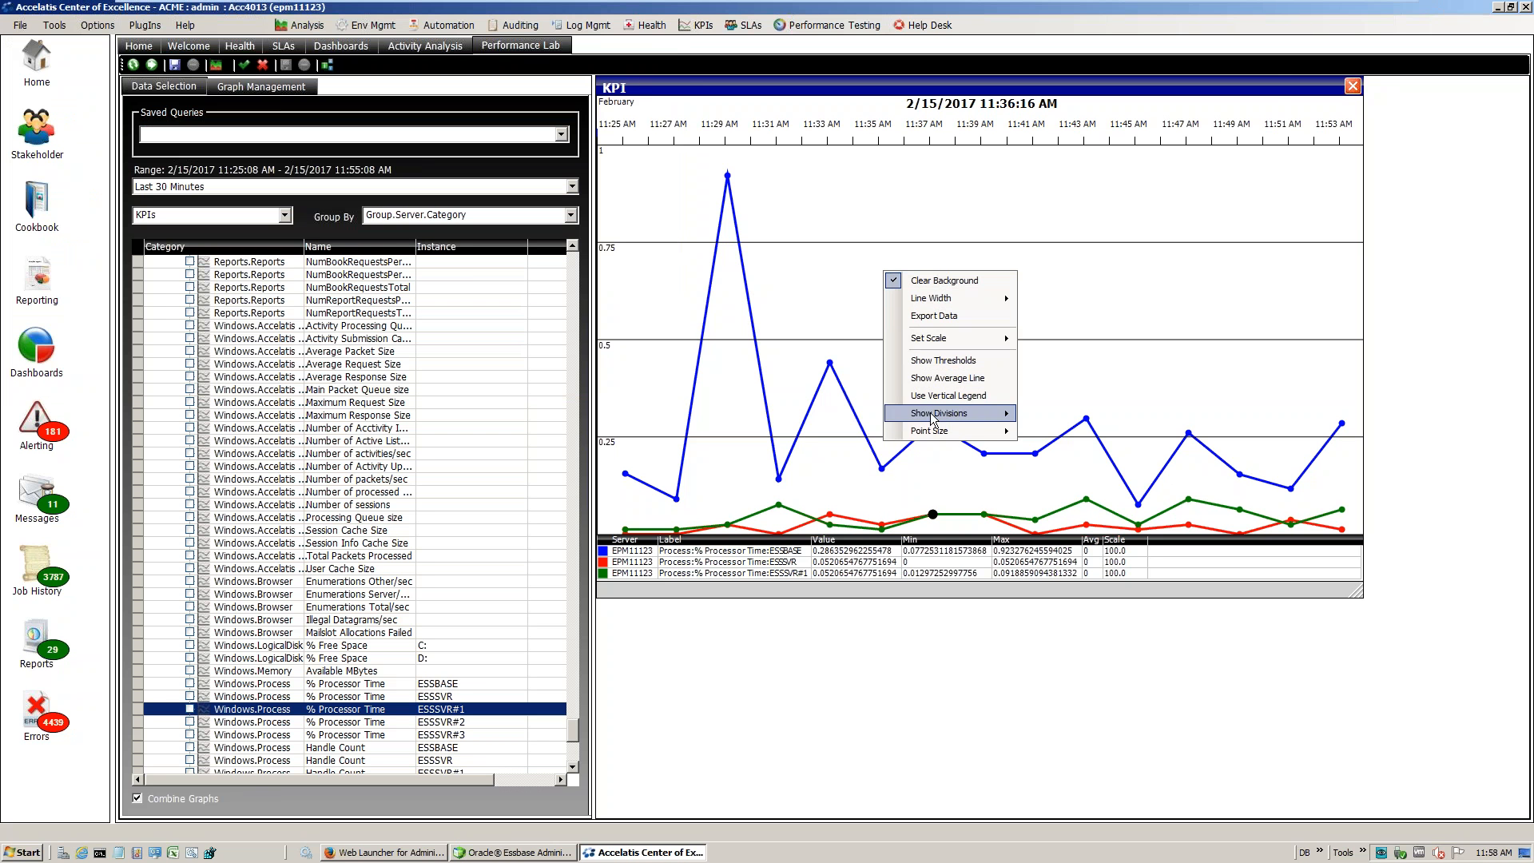
click(1015, 182)
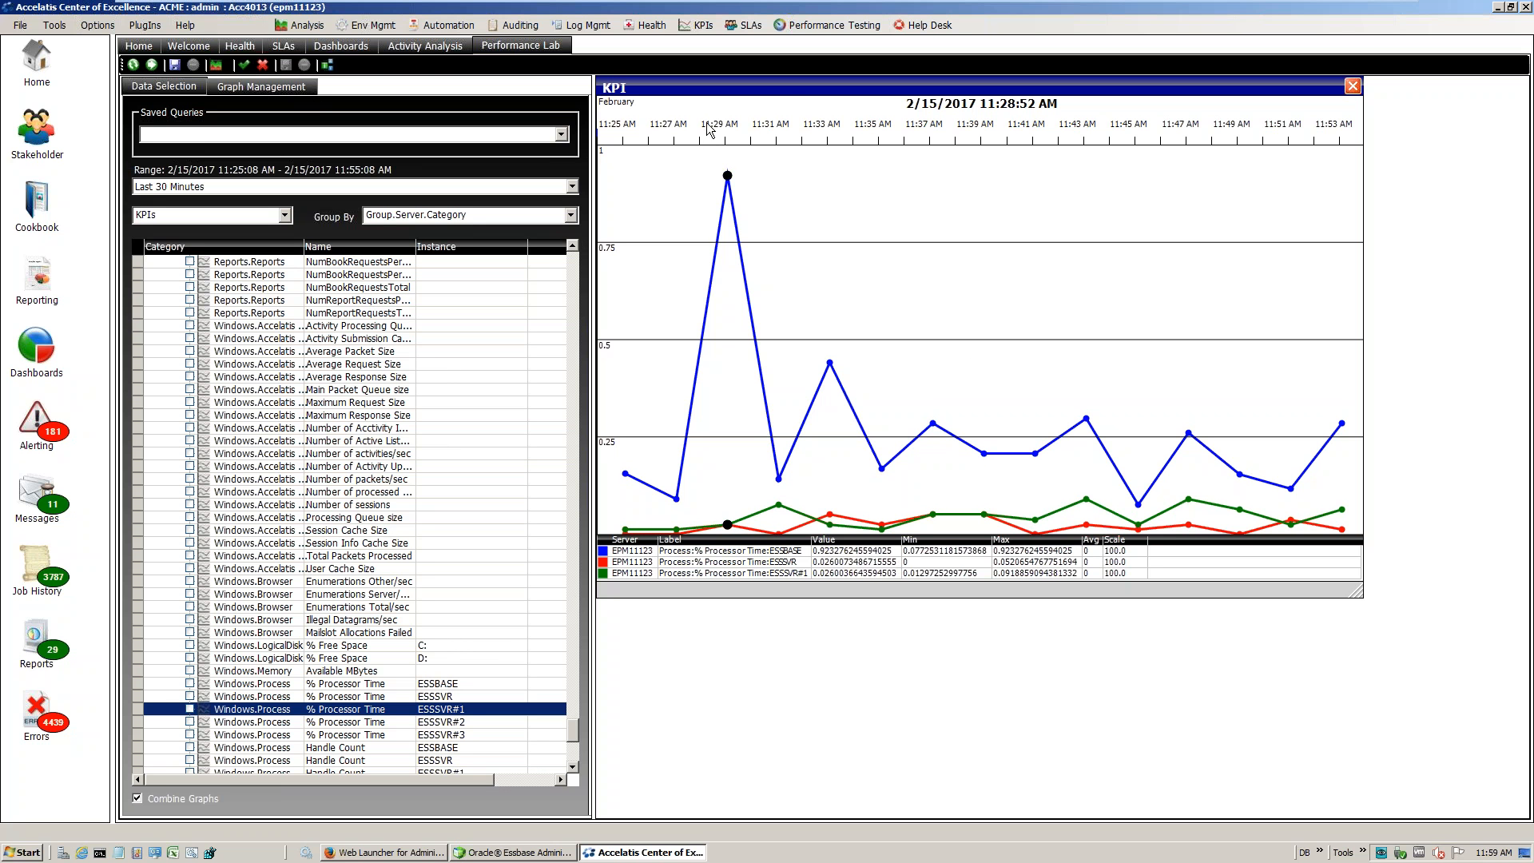
drag(783, 90, 810, 122)
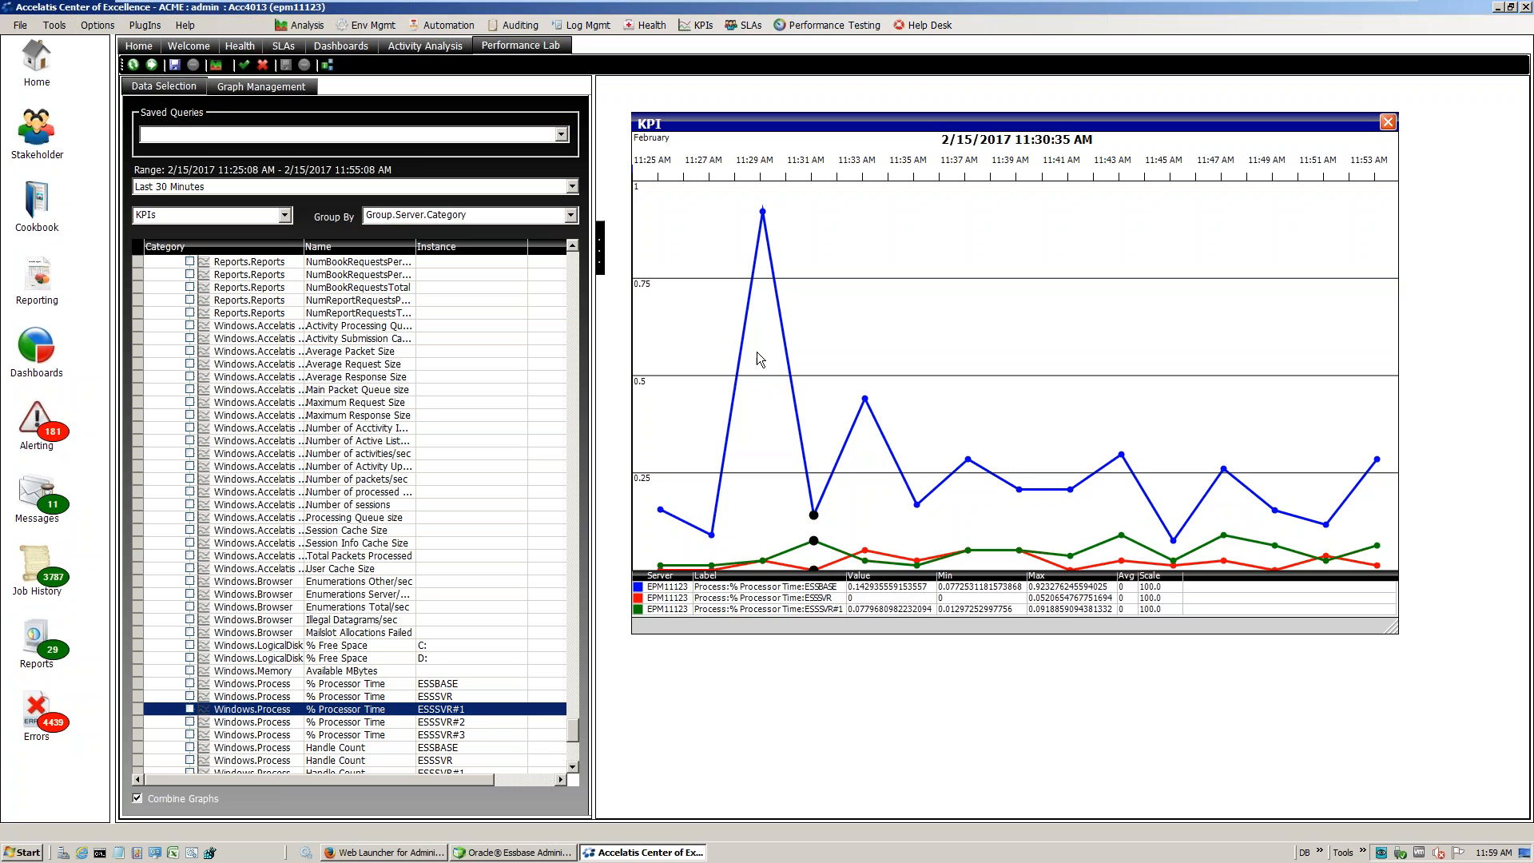
right_click(969, 317)
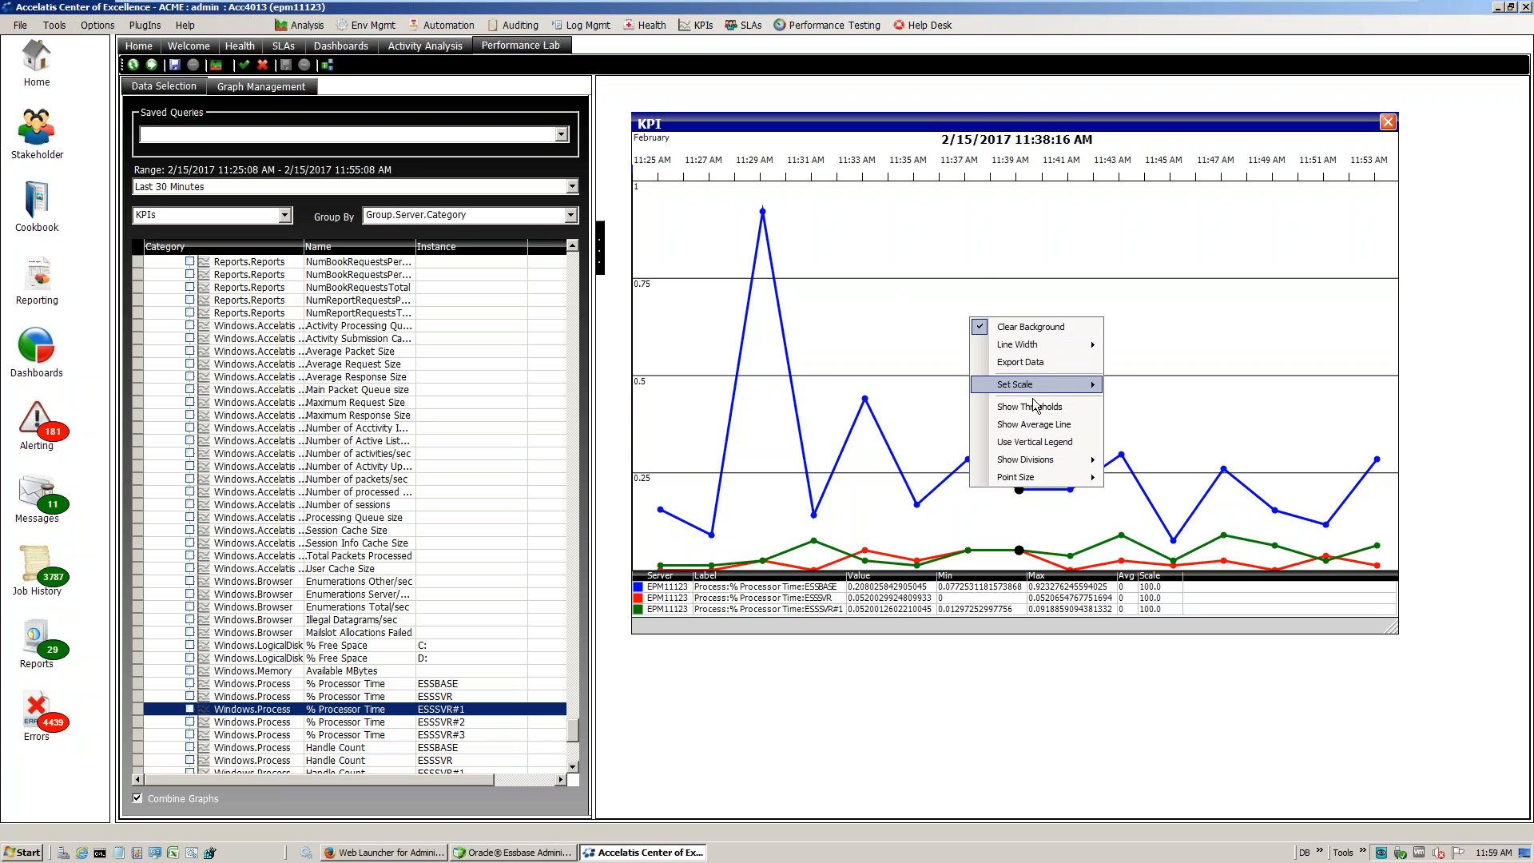
click(950, 247)
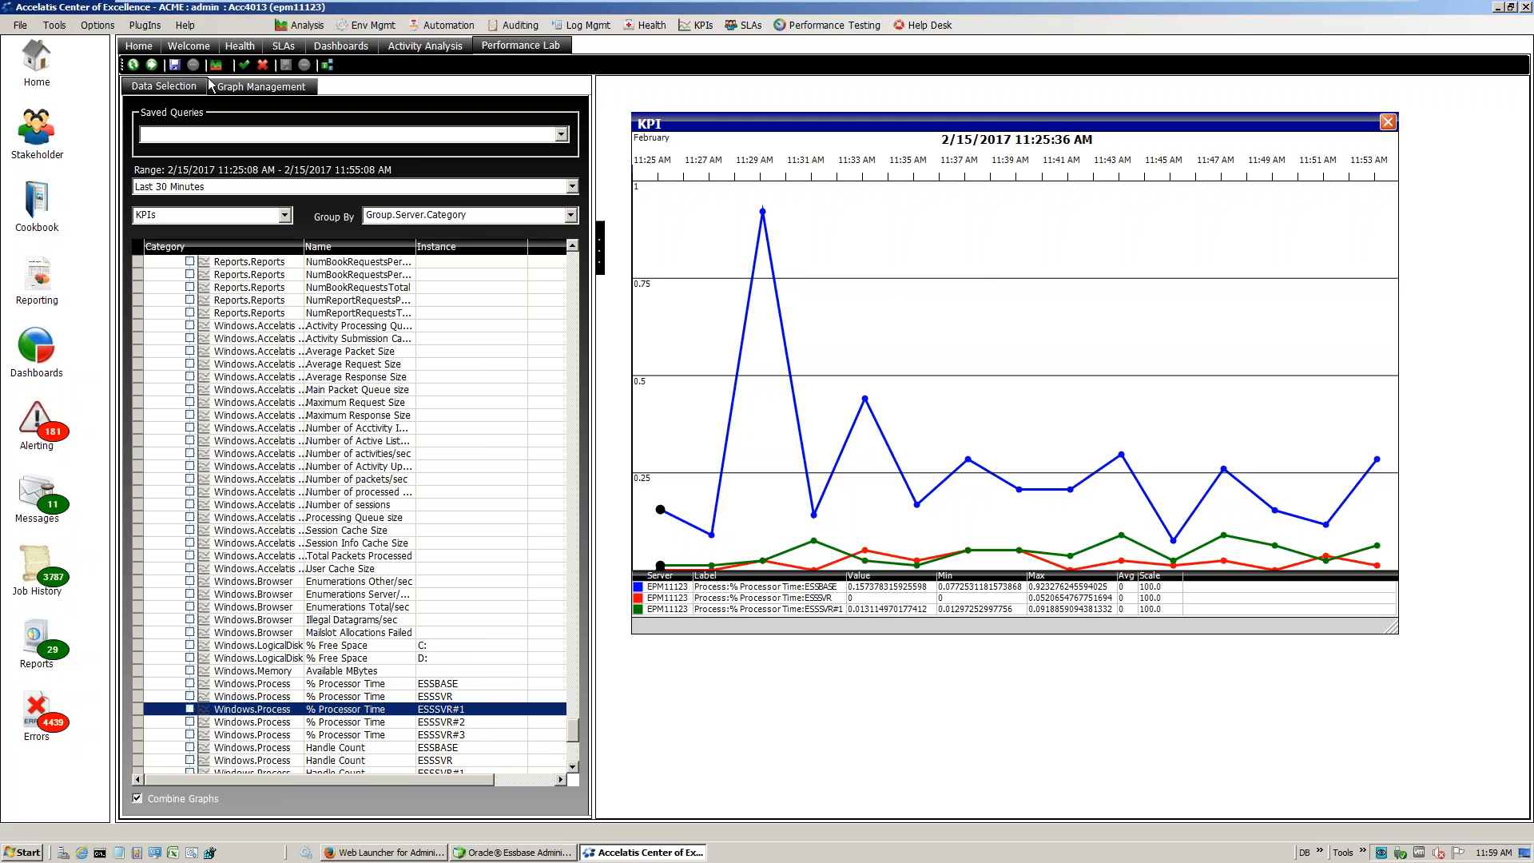
Save the combined graph as a query named Test 2
click(174, 66)
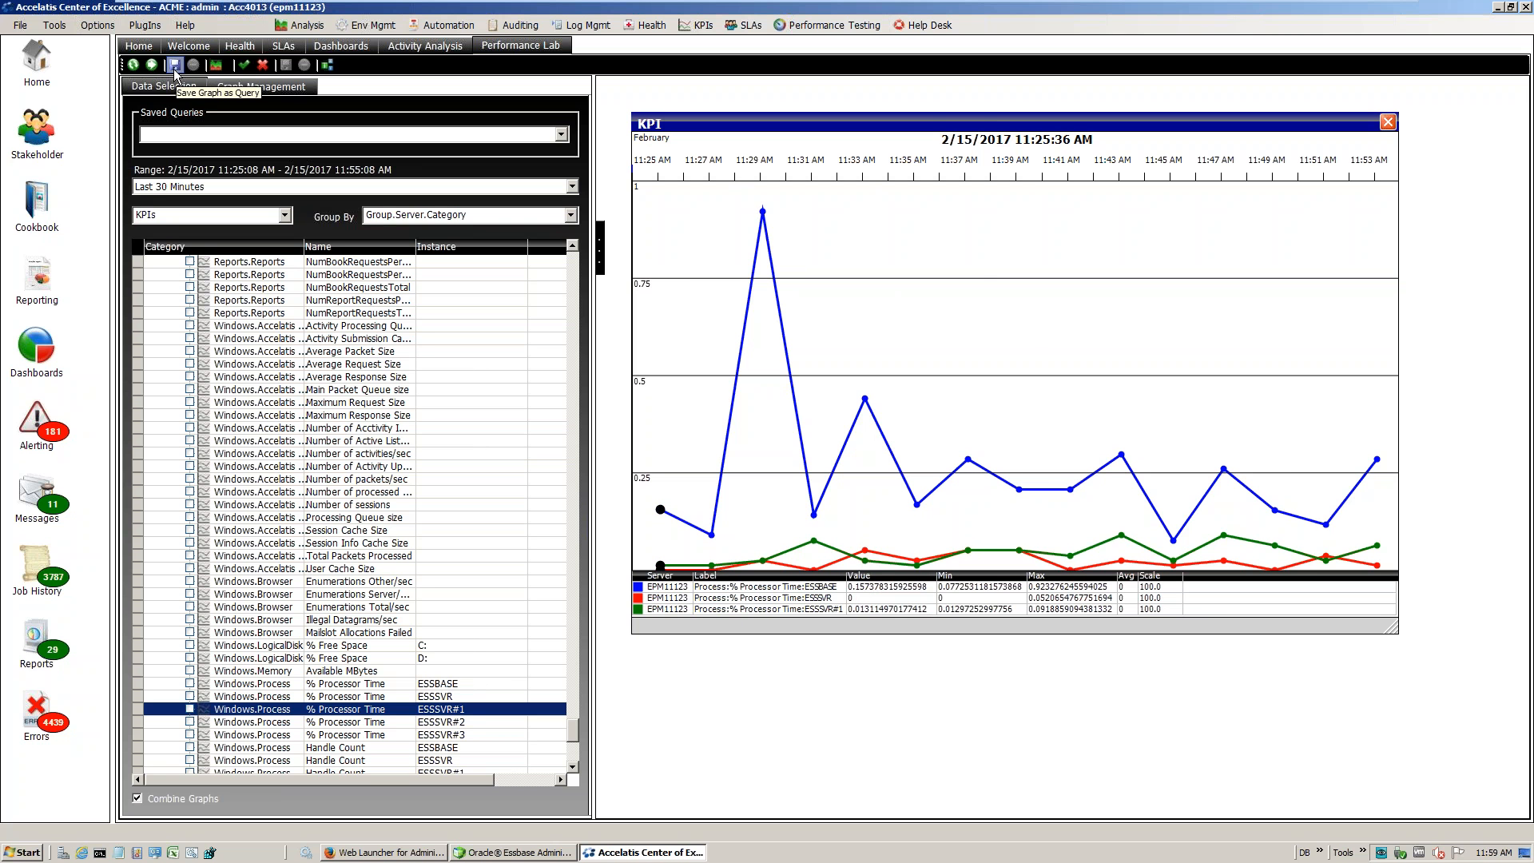
text(Test 2)
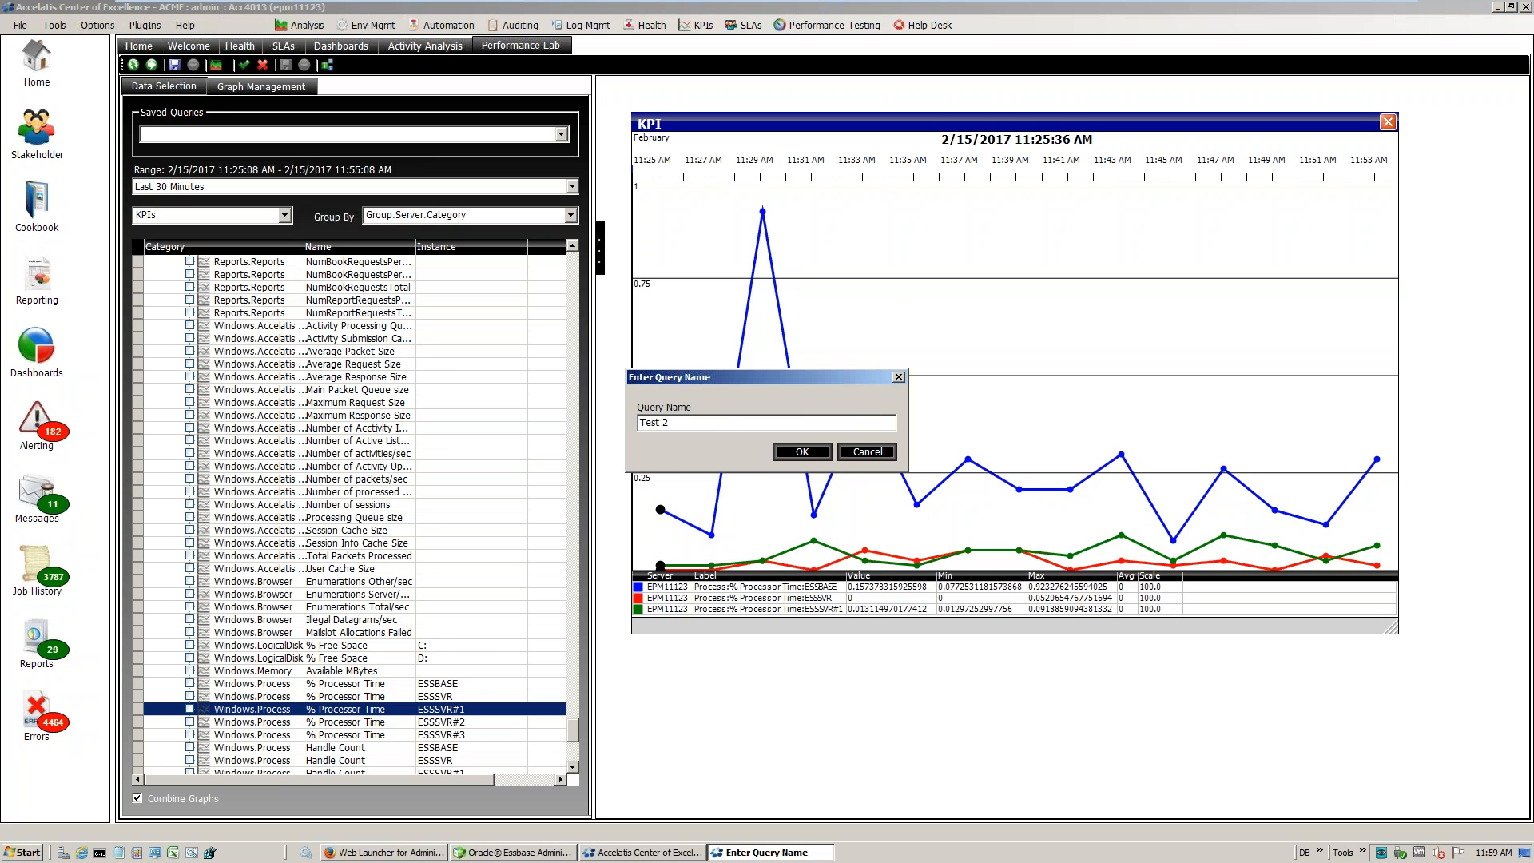
click(803, 451)
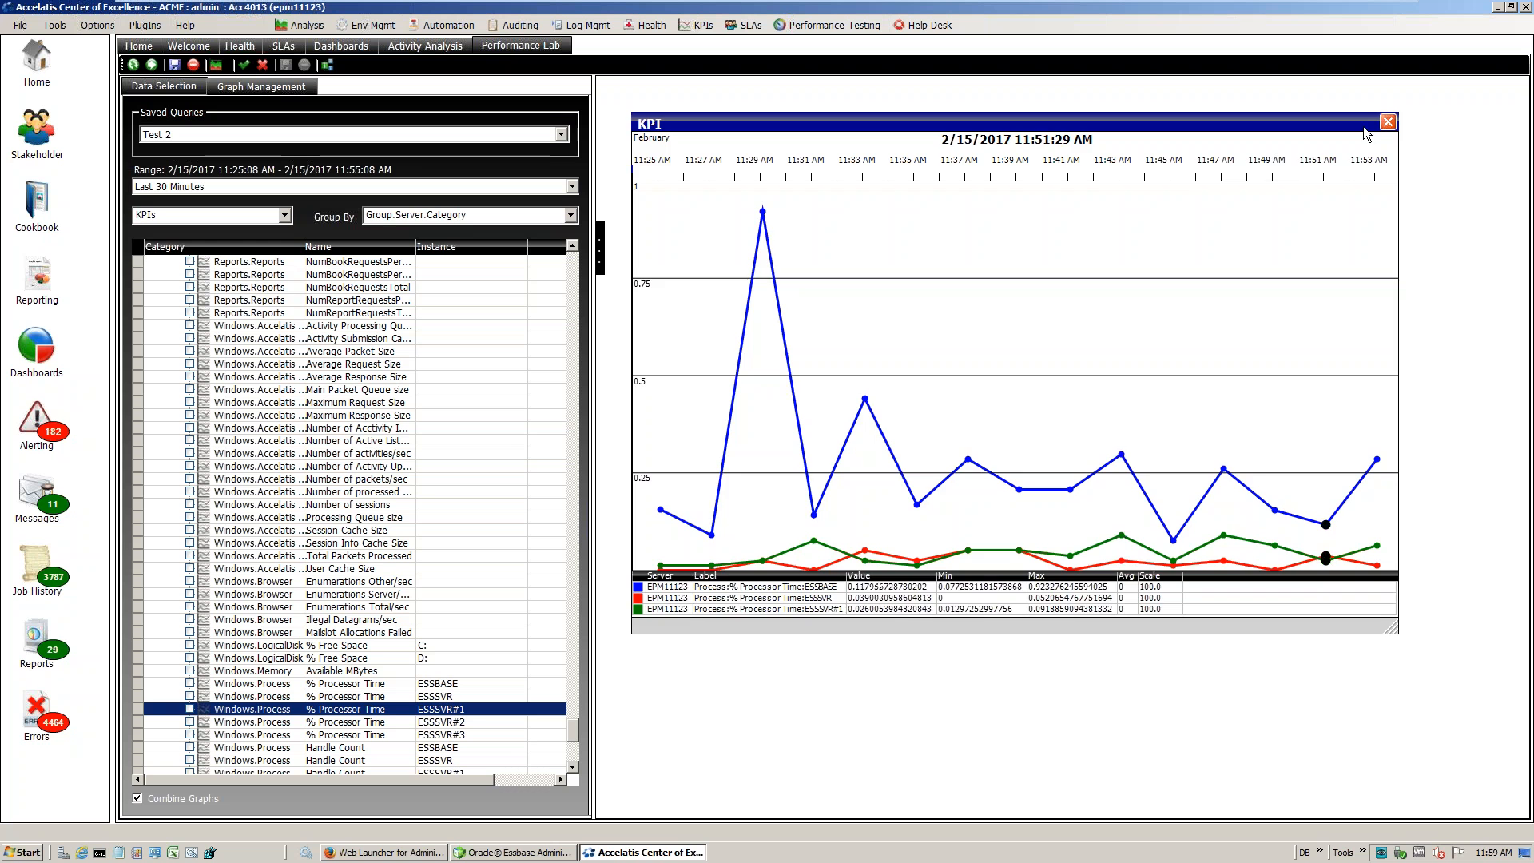
Close the KPI graph and the Performance Lab, and reopen the Performance Lab
click(1388, 121)
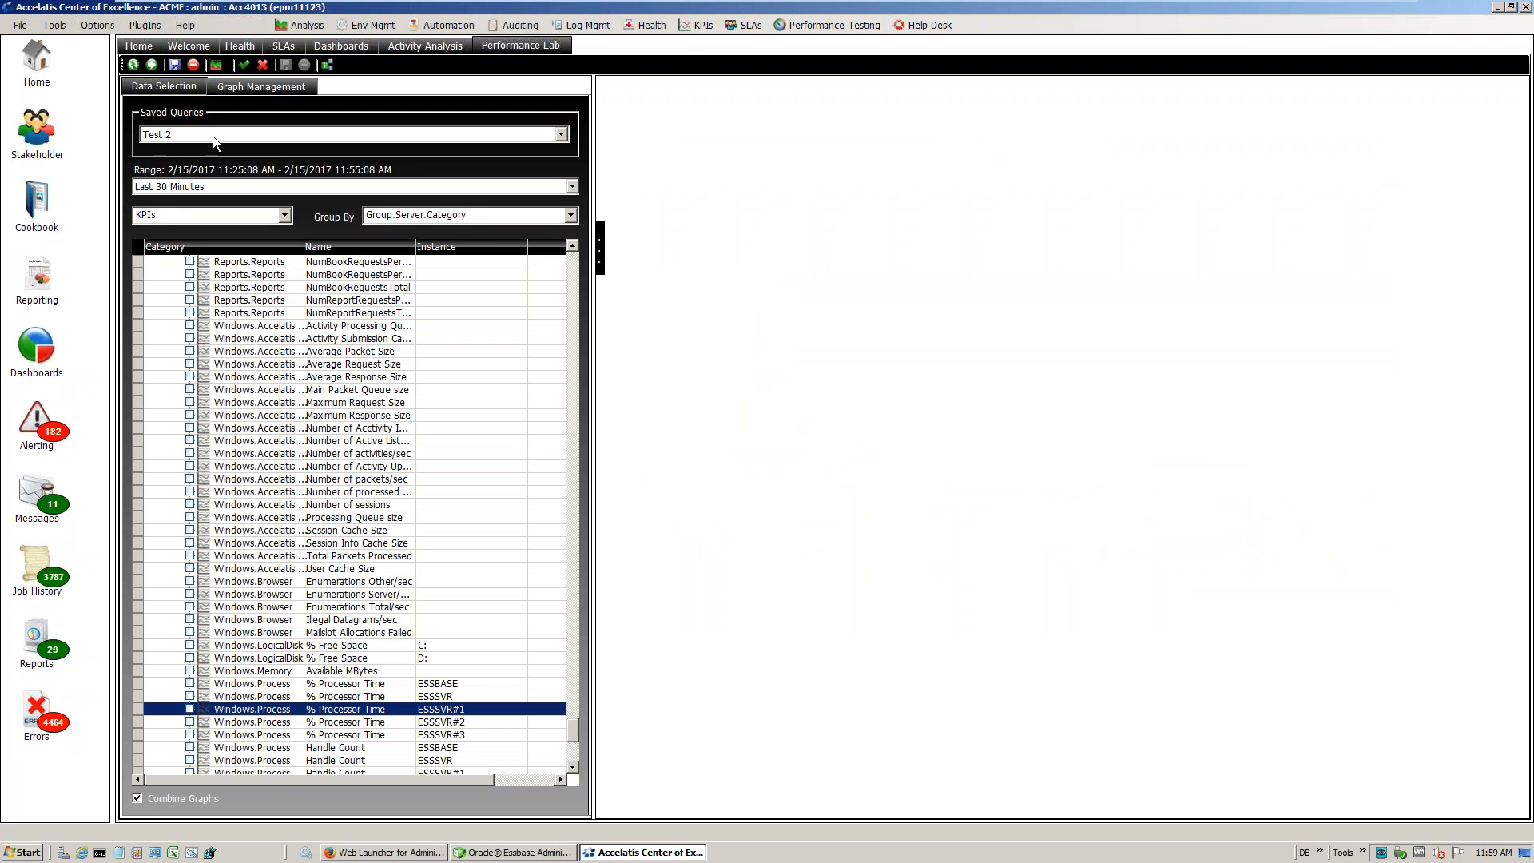
right_click(538, 47)
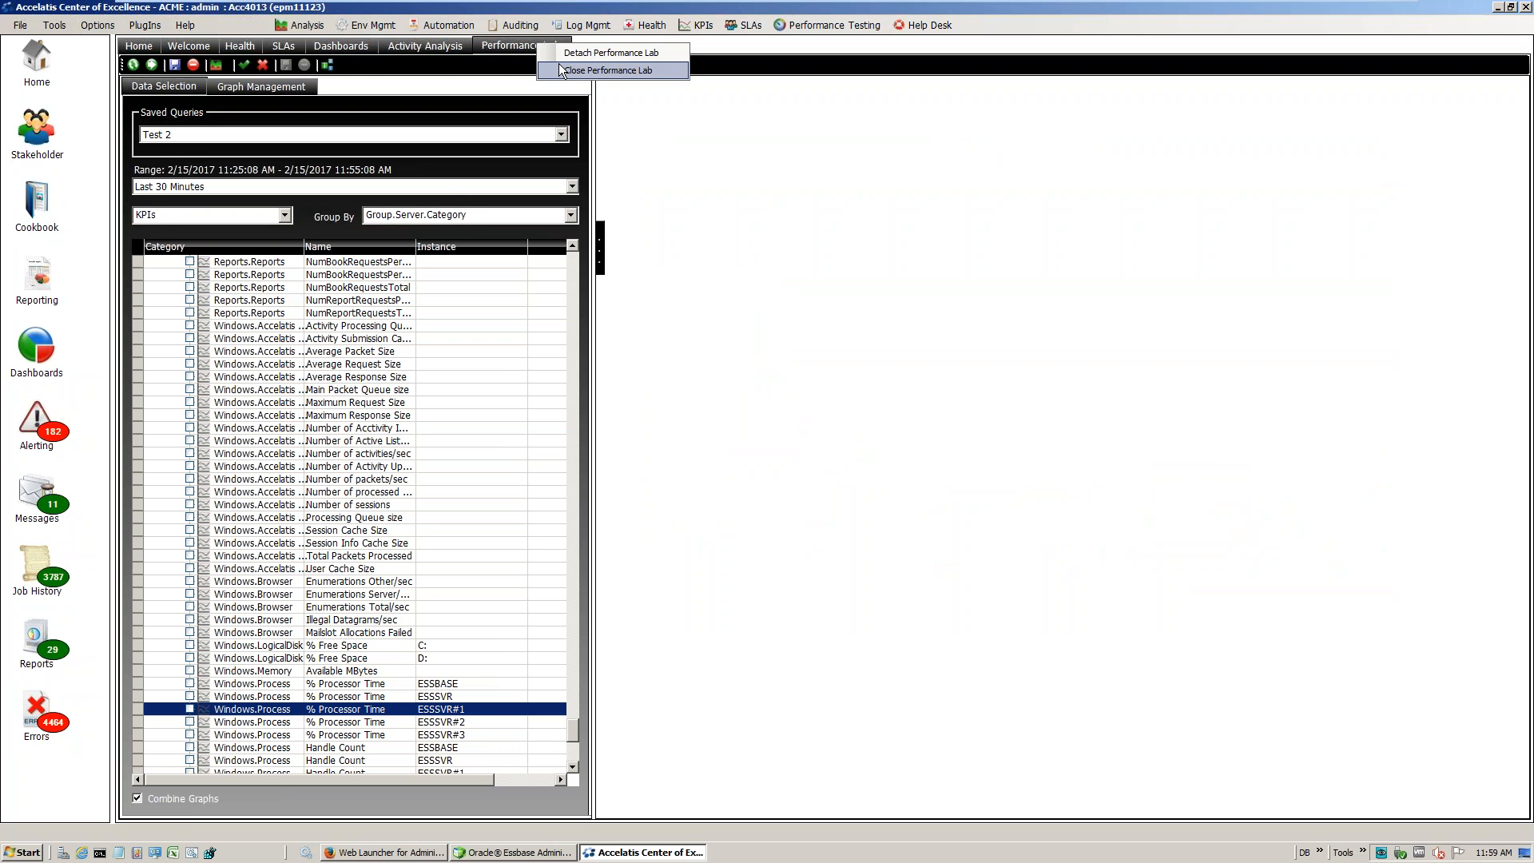
click(564, 70)
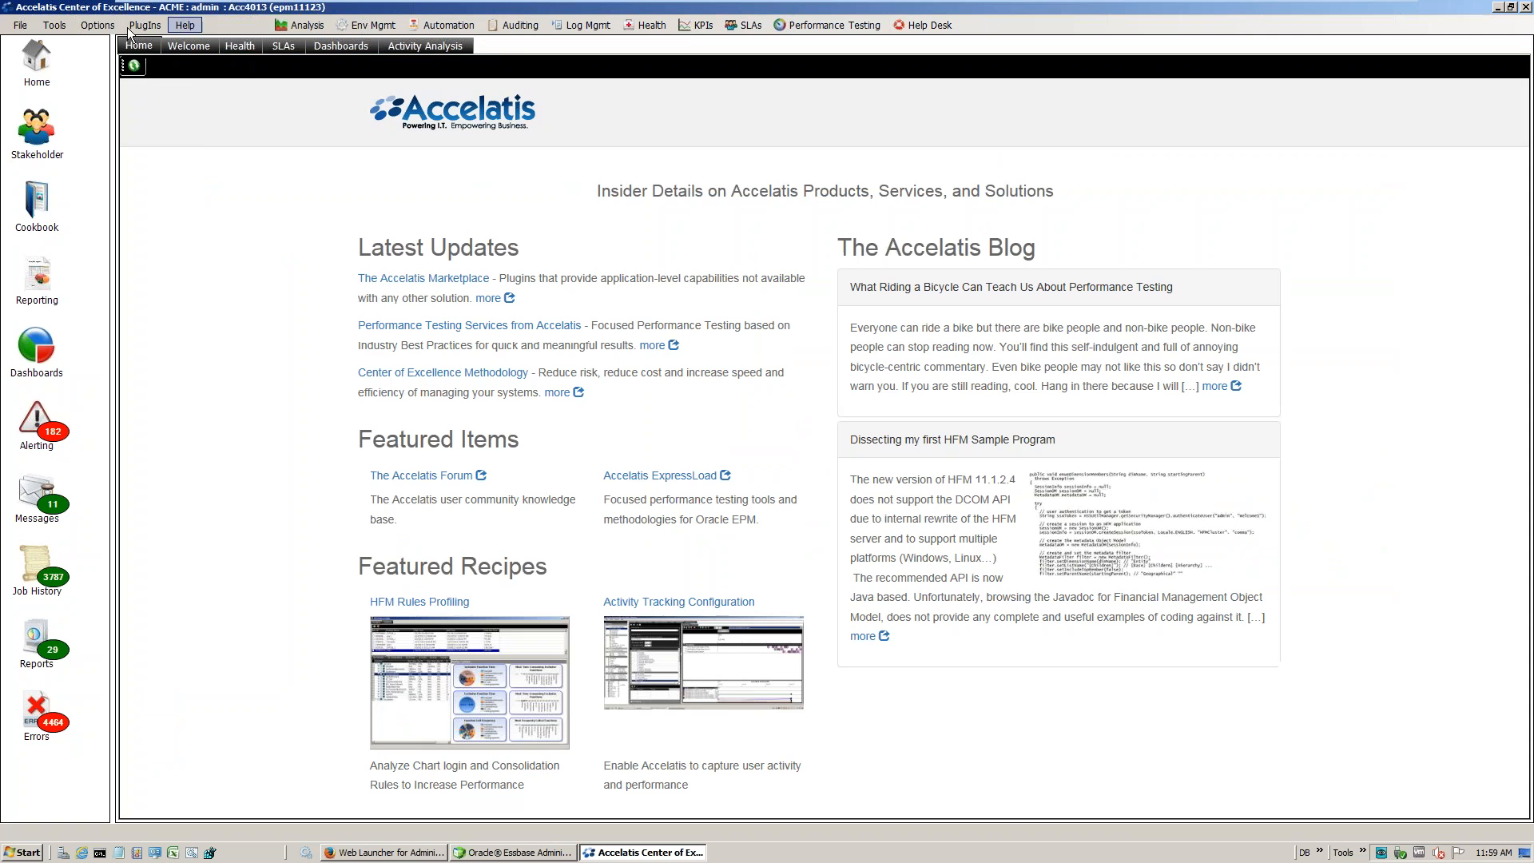
click(67, 26)
click(93, 164)
Load the saved query Test 2 with the range Last 12 Hours and enlarge its graph window
click(193, 188)
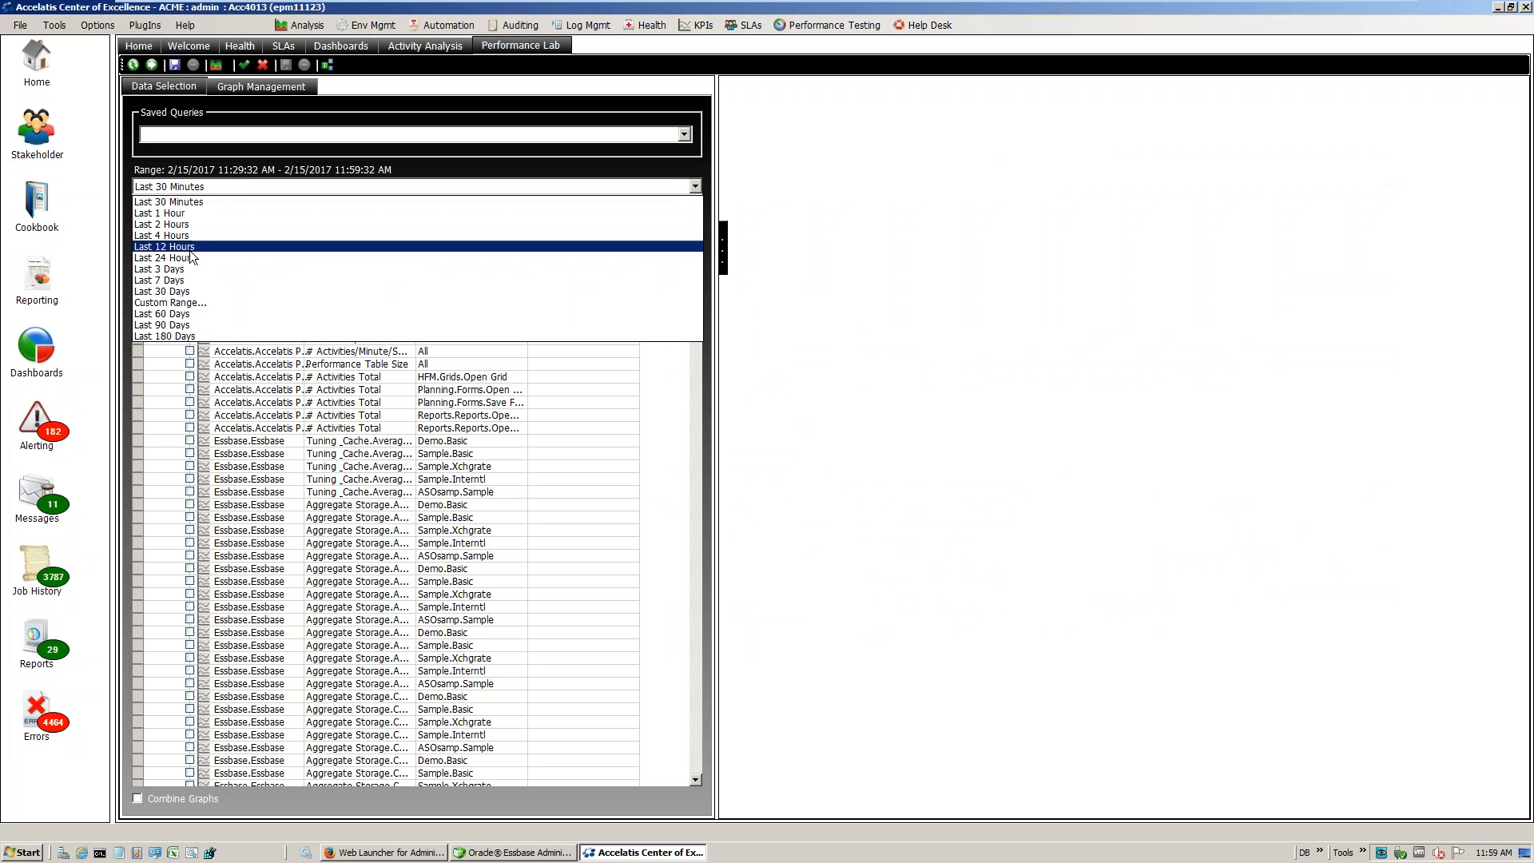
click(193, 254)
click(226, 134)
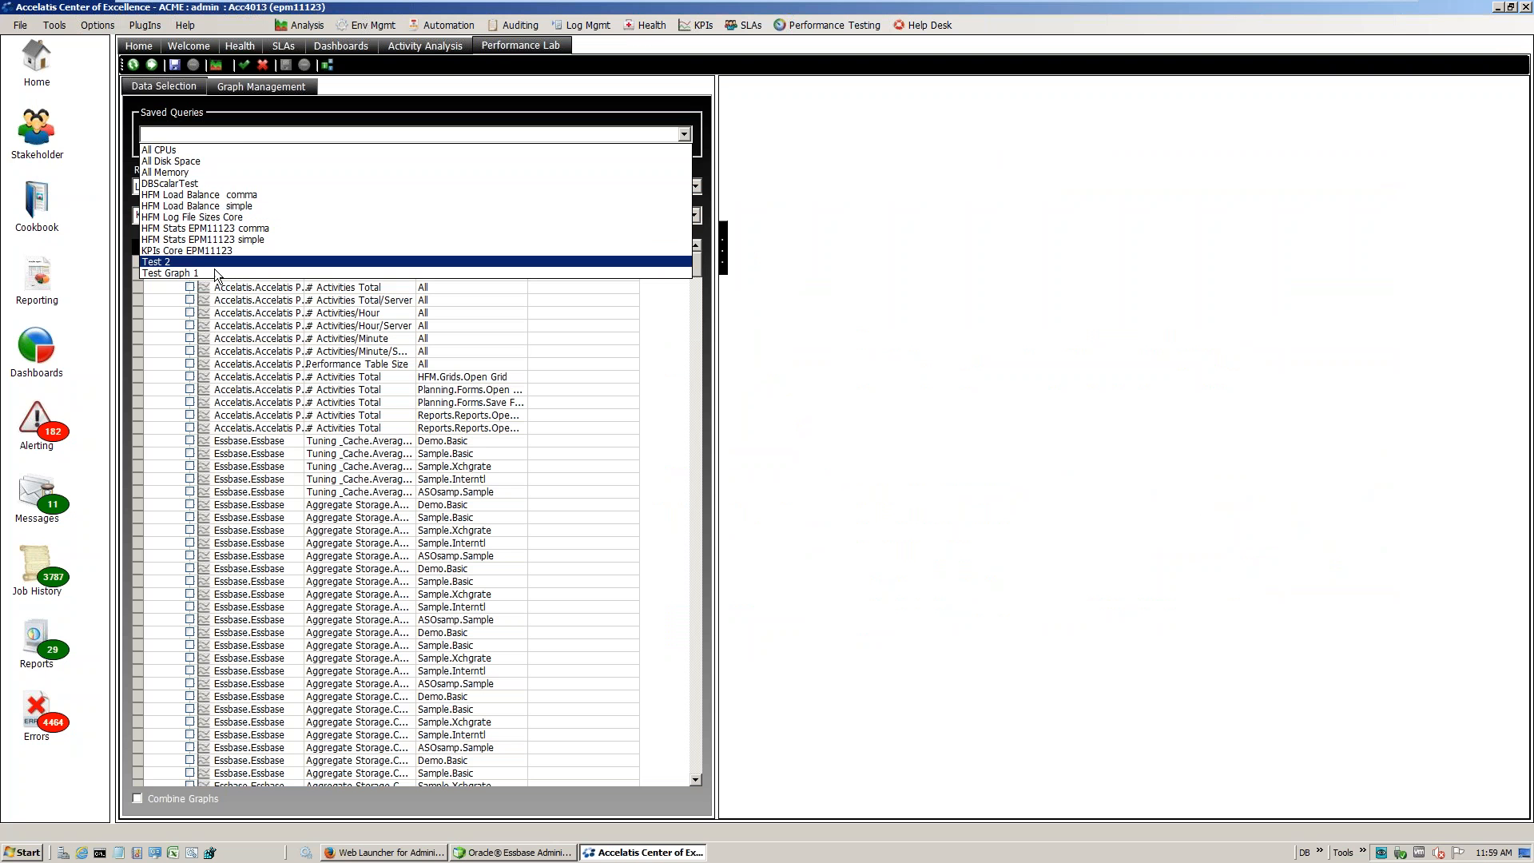
click(196, 263)
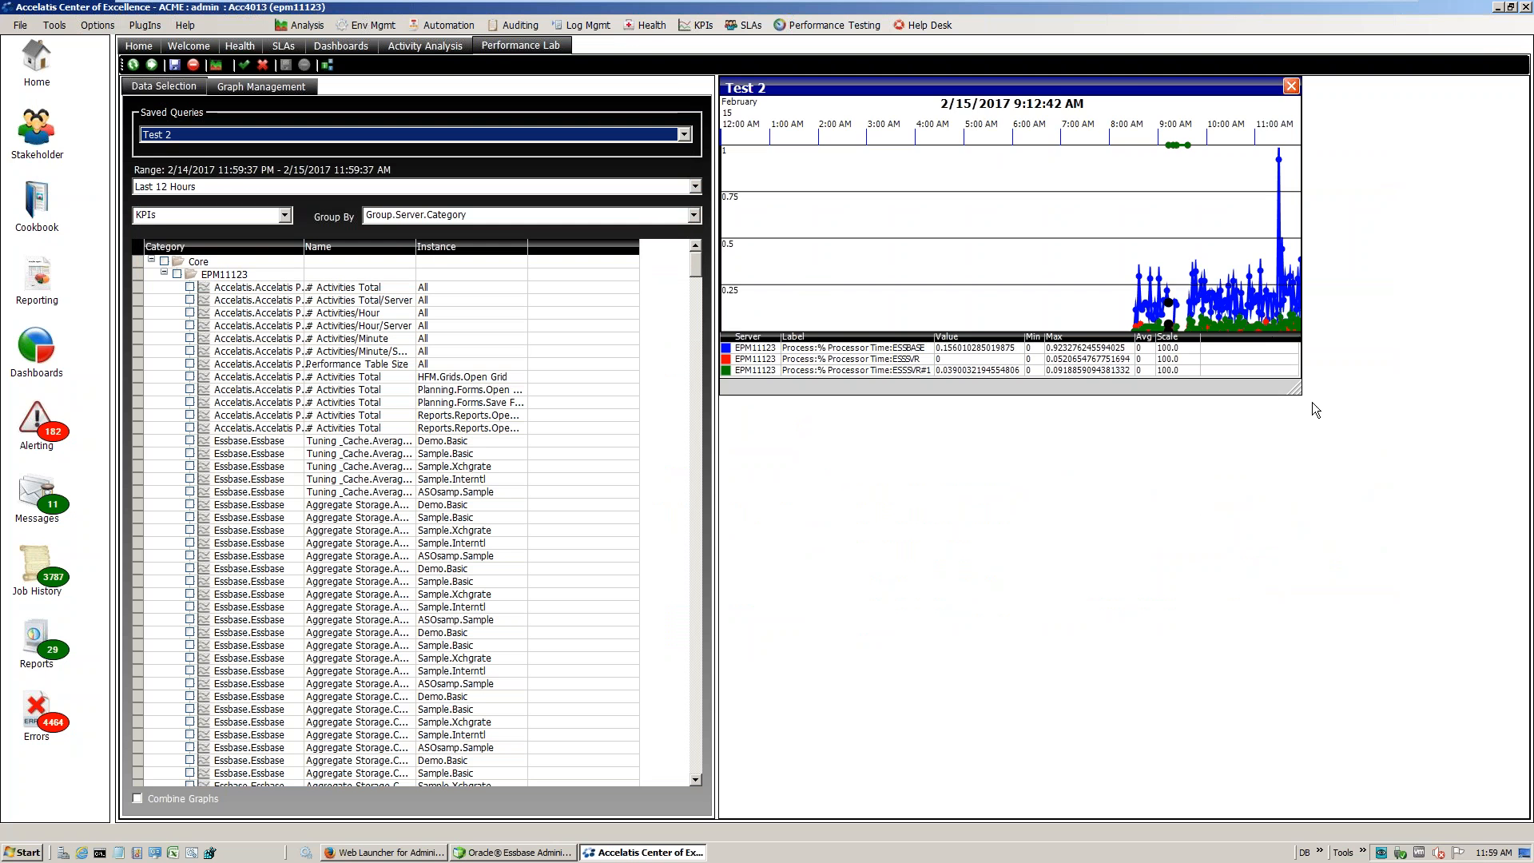
drag(1296, 390, 1476, 676)
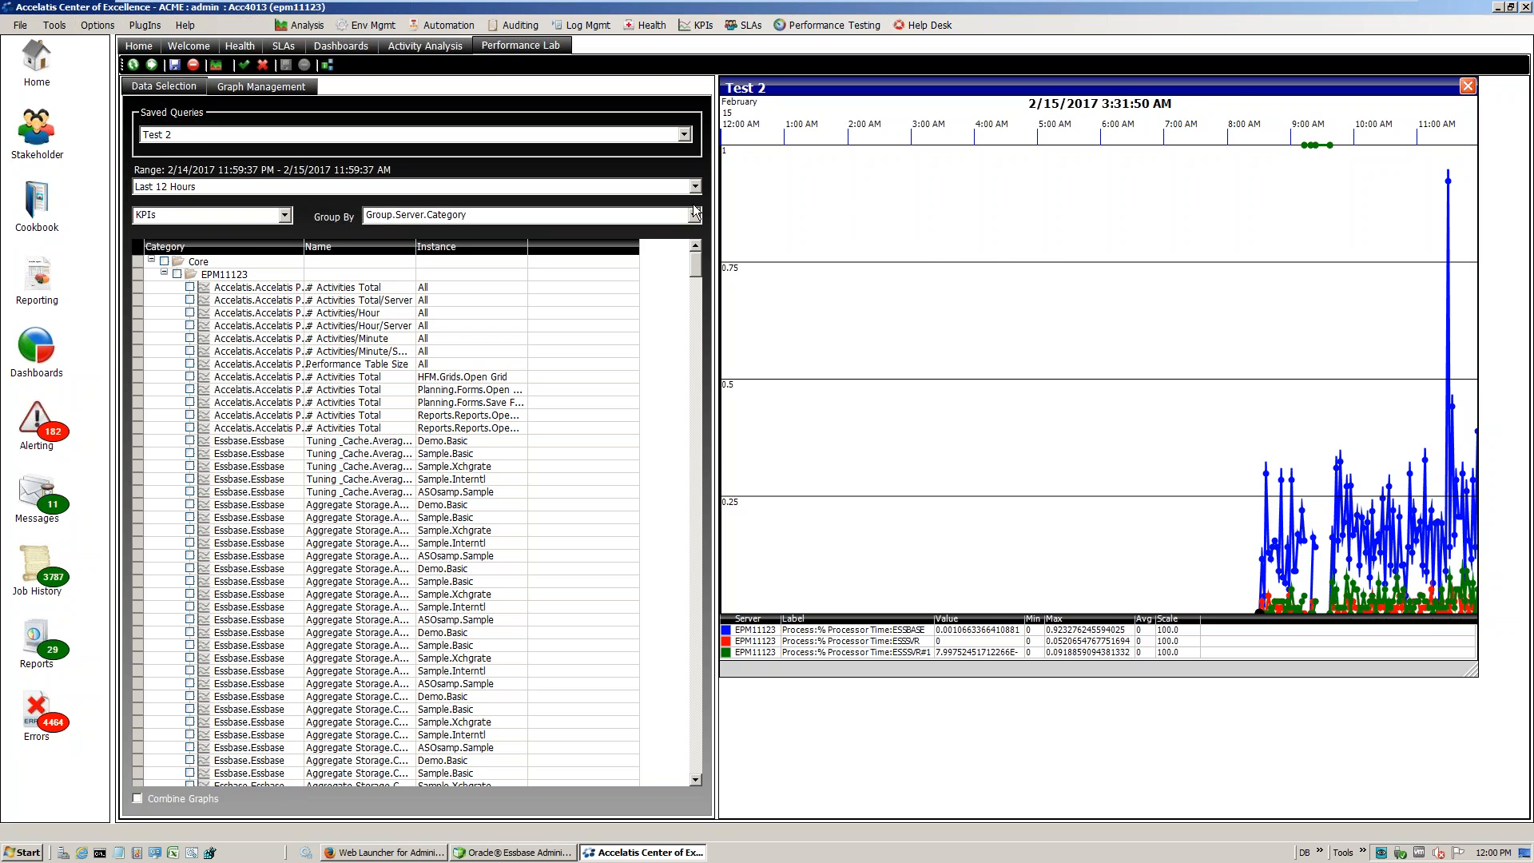
click(286, 184)
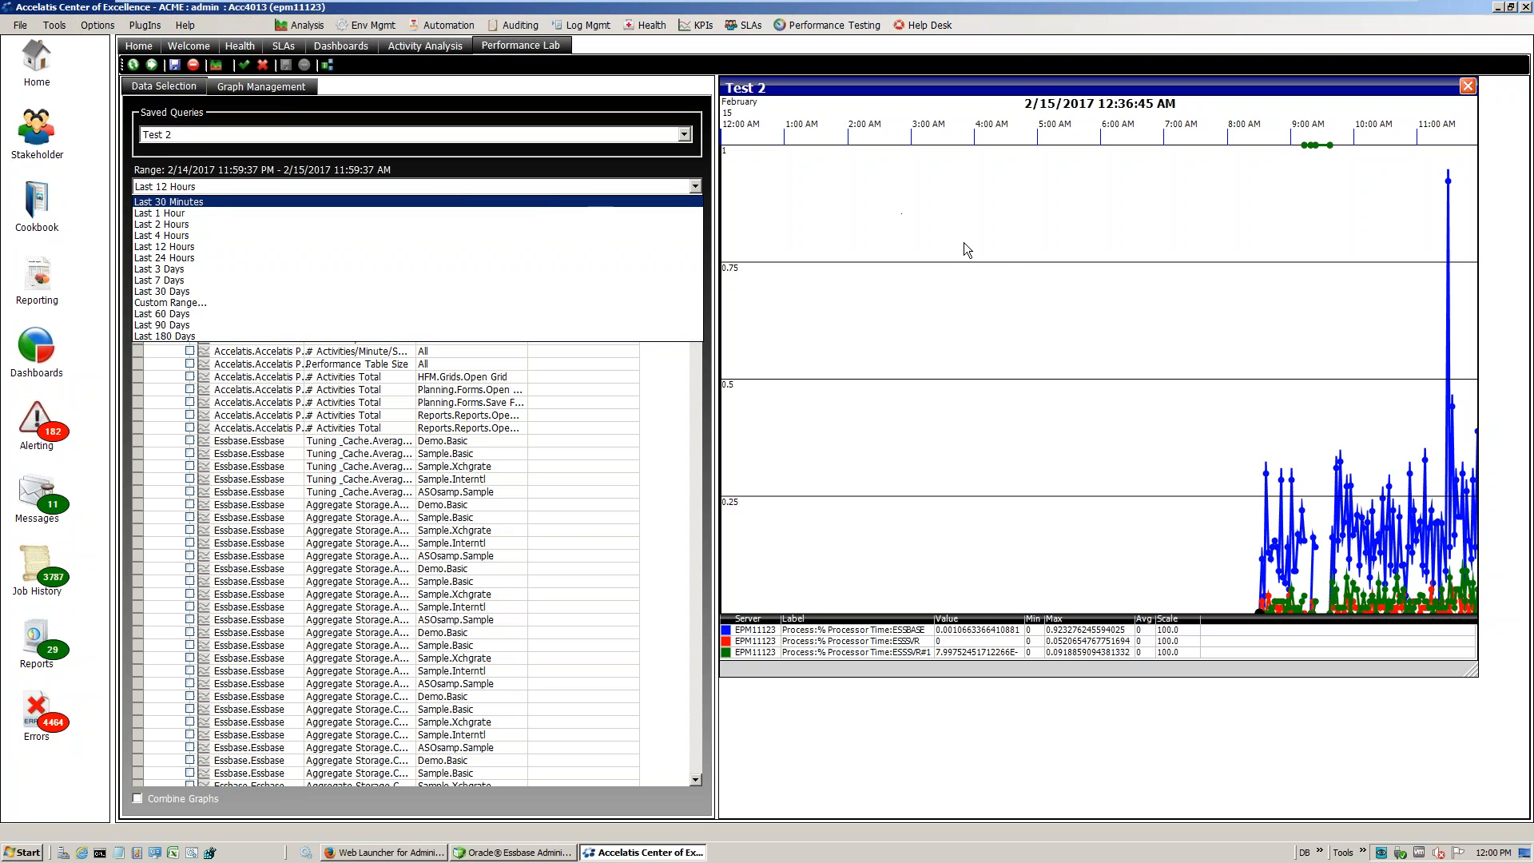
click(1007, 246)
click(356, 189)
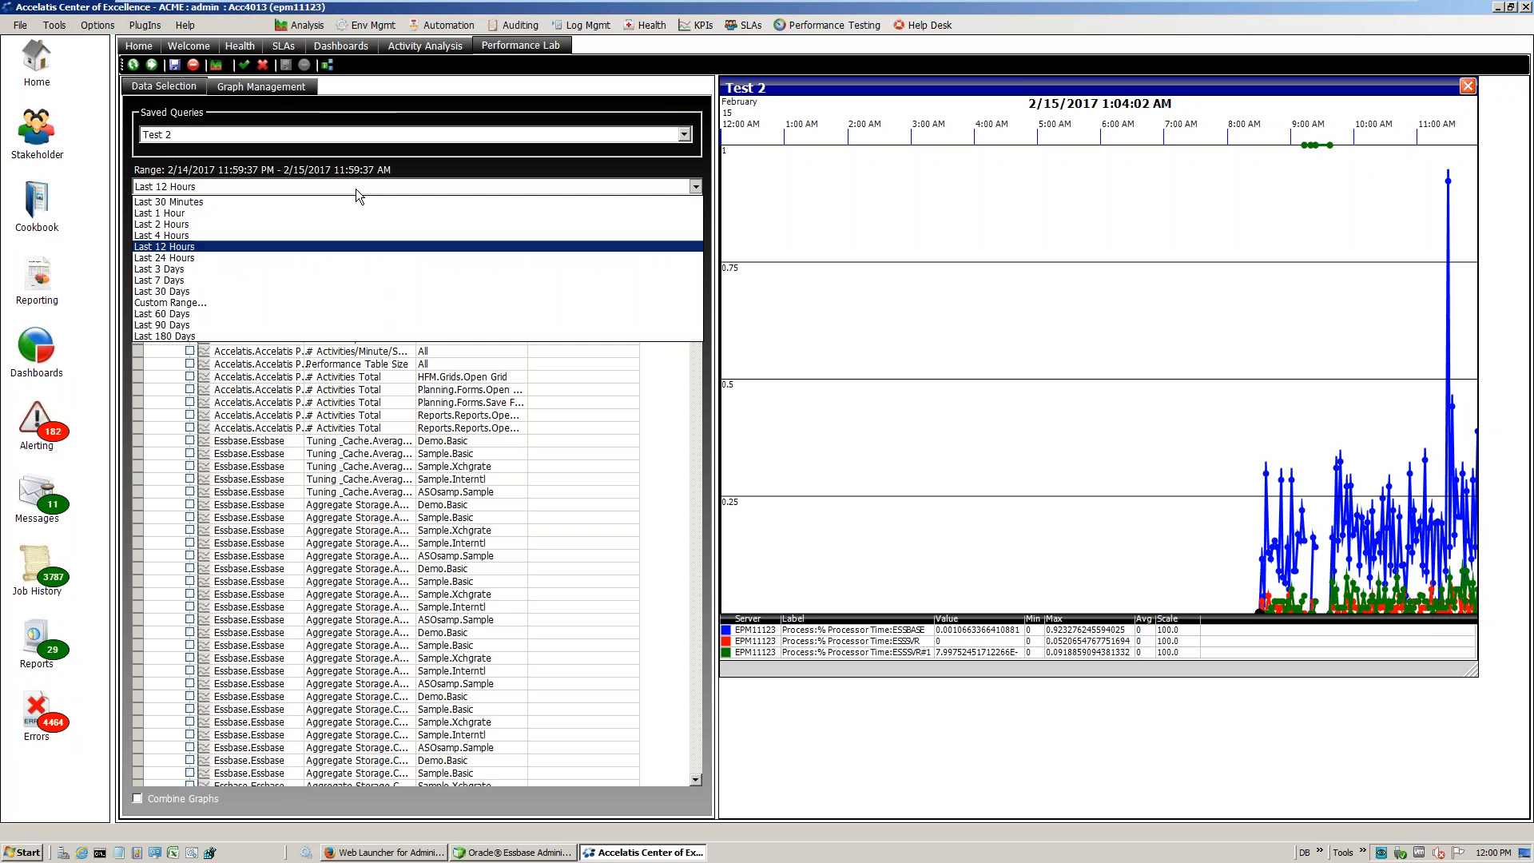
click(897, 236)
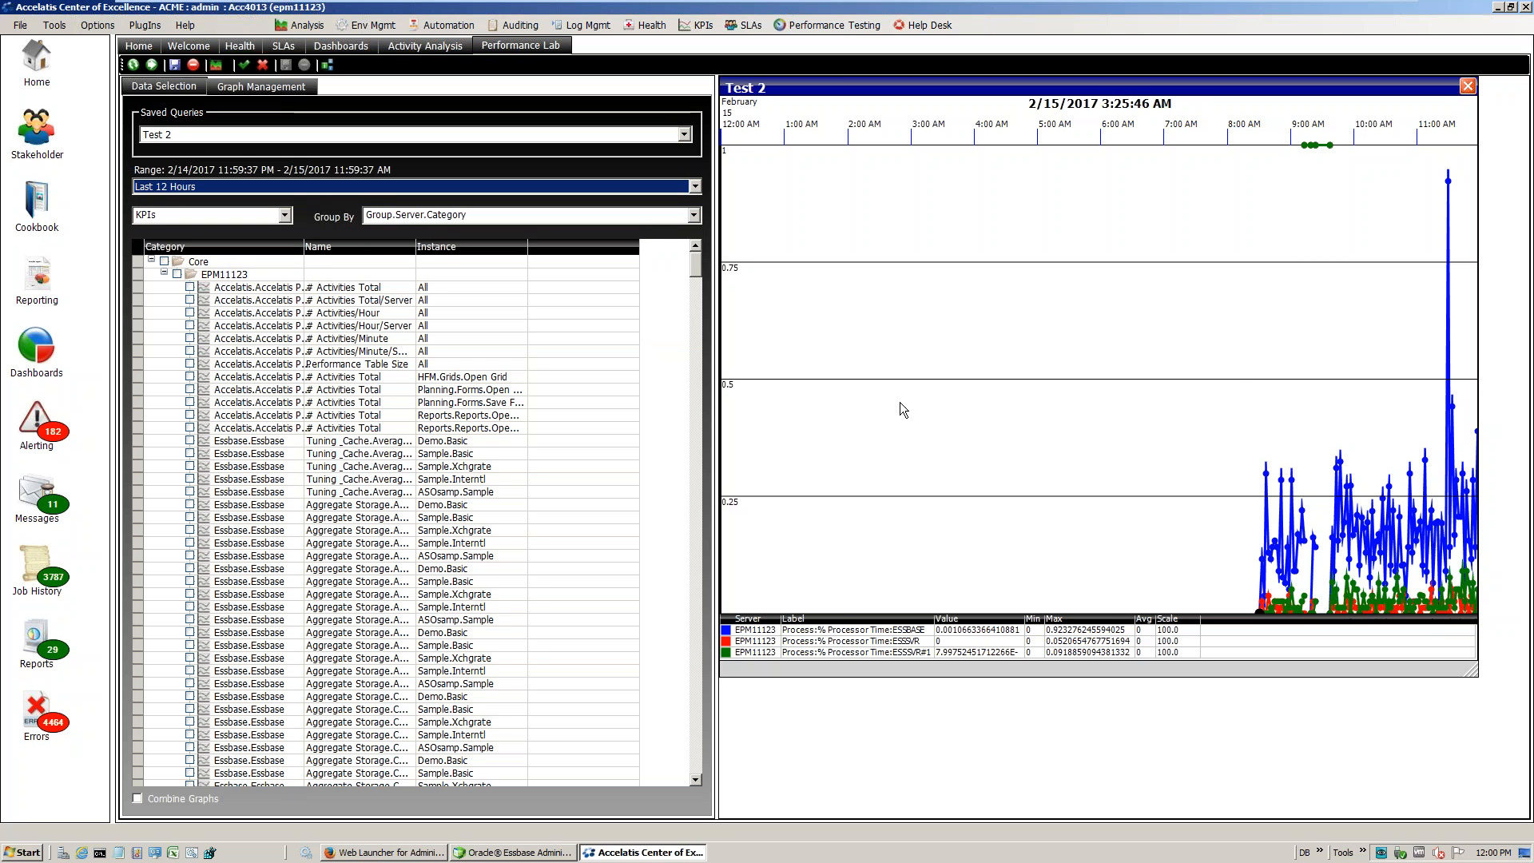
Switch the data type to Activity Chart and expand Planning down to the individual forms under Open Form
click(284, 215)
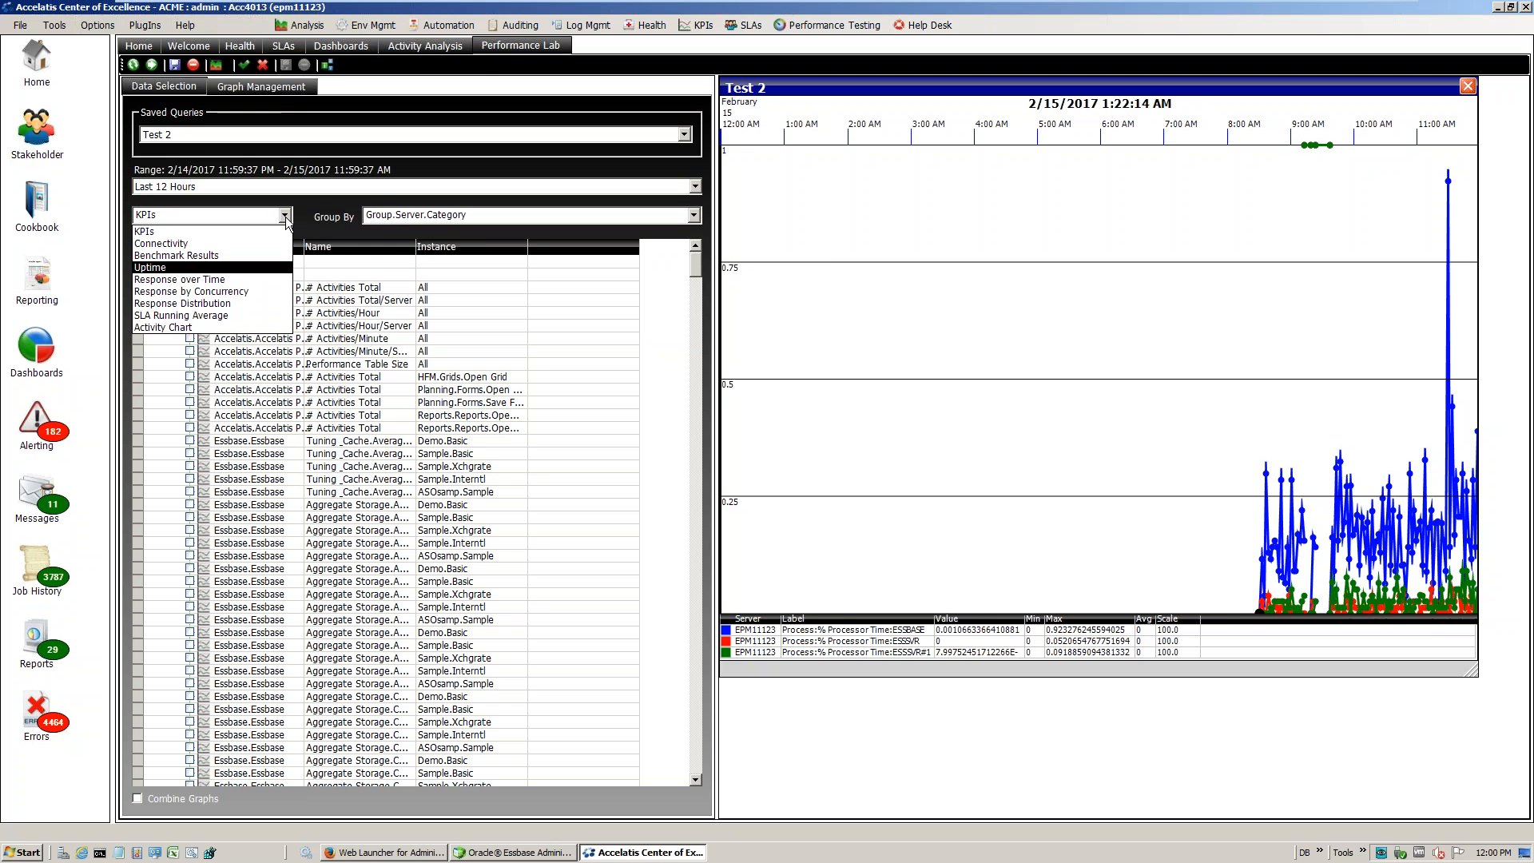
click(212, 324)
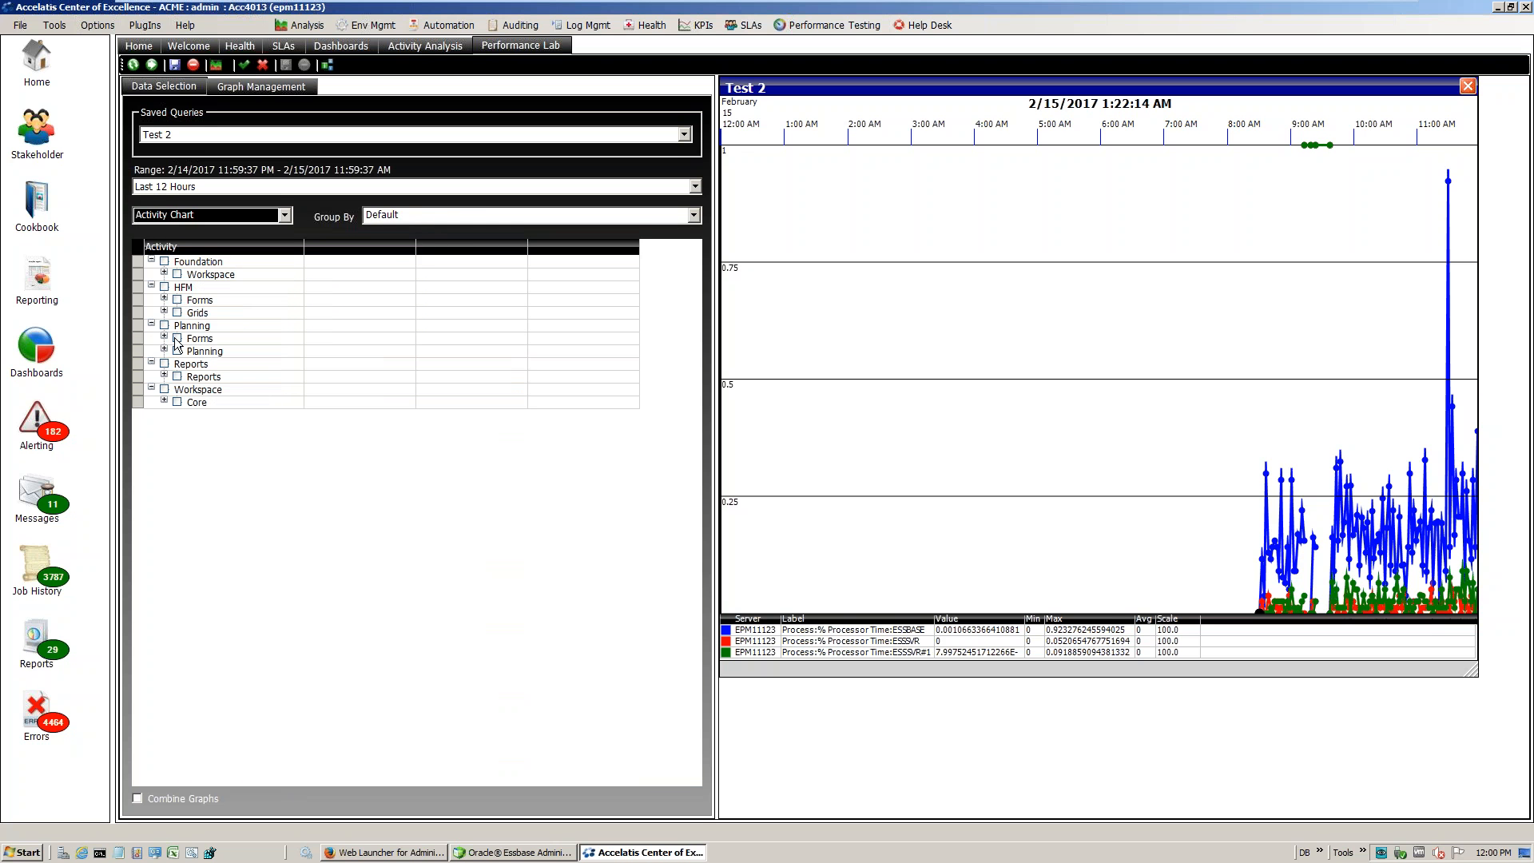
click(163, 350)
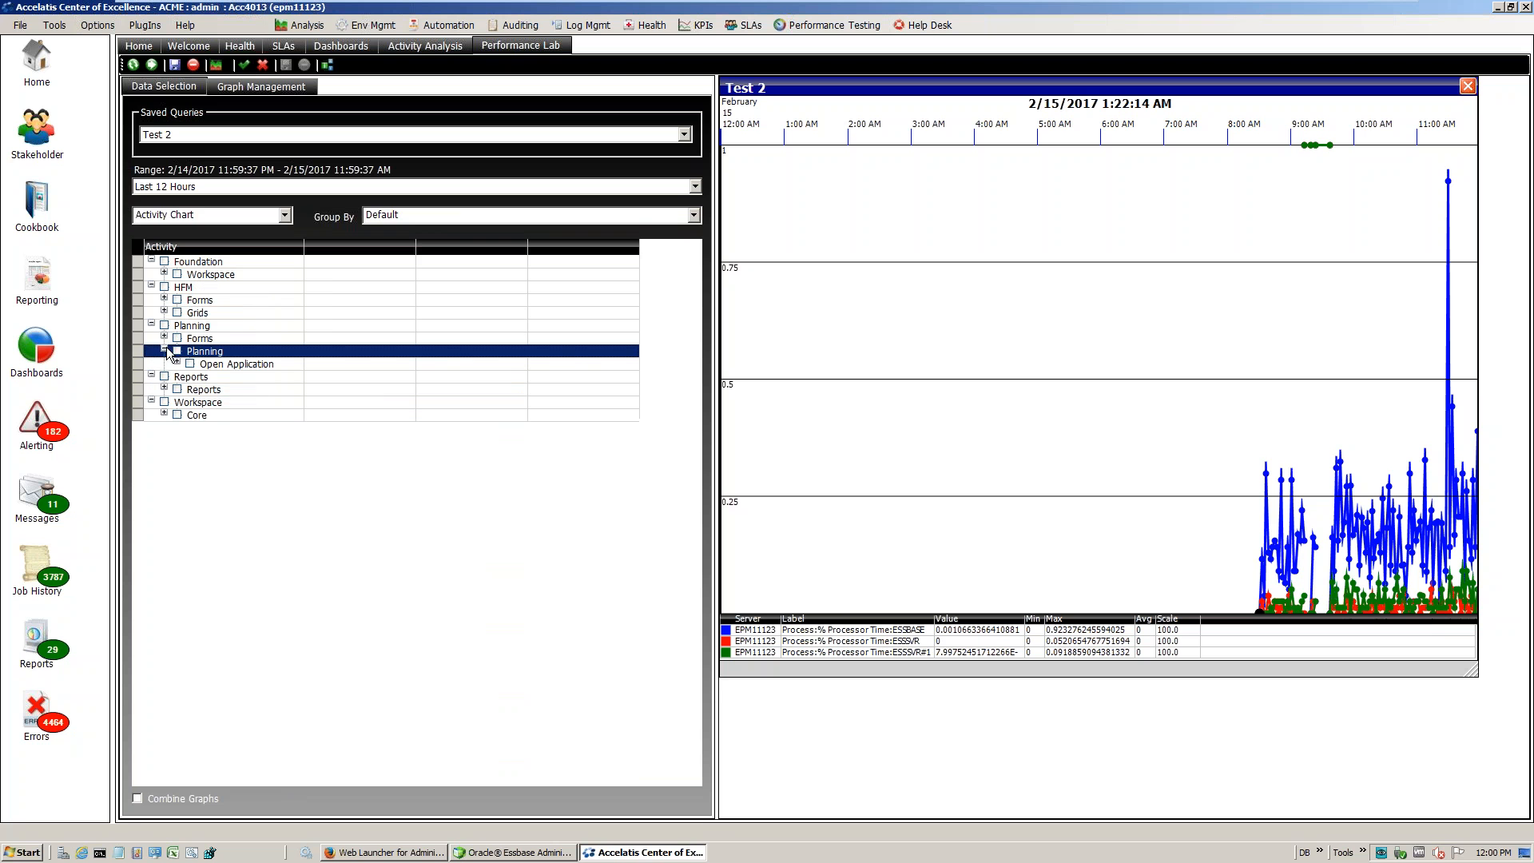
click(163, 339)
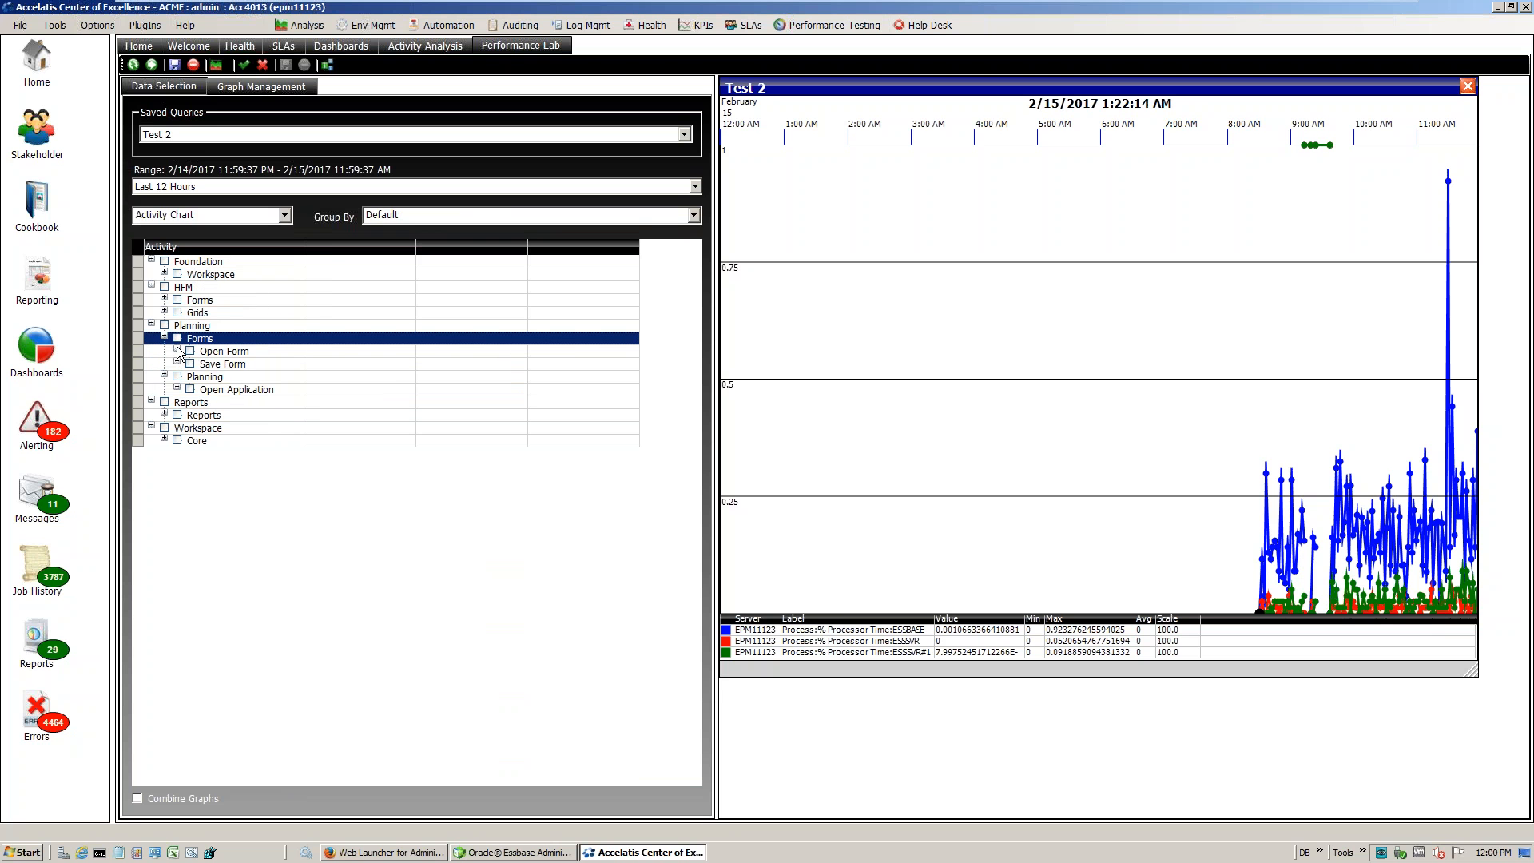
click(177, 351)
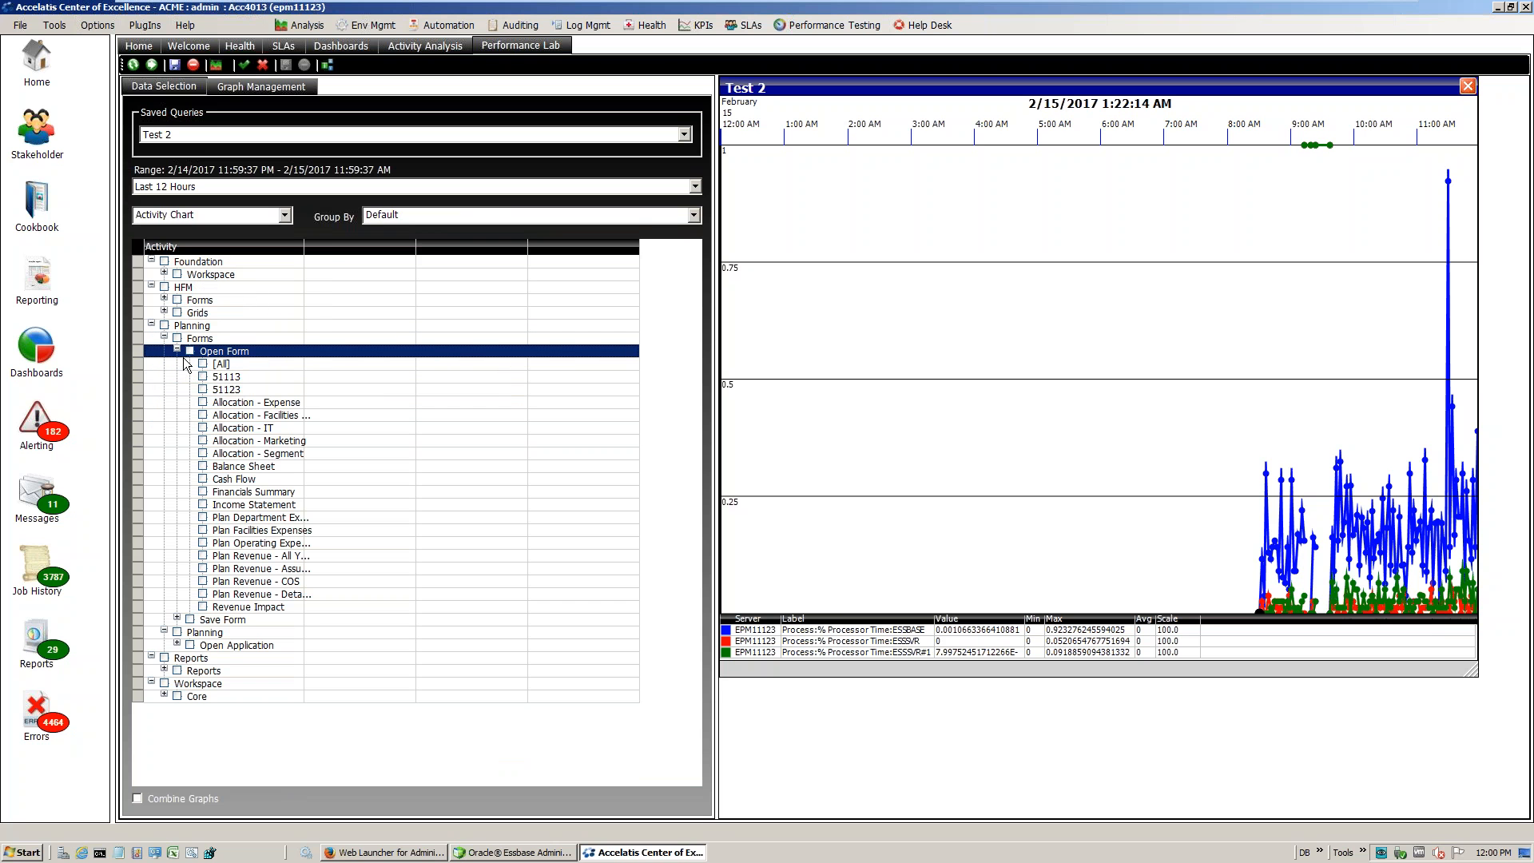
Select the Open Form activities Allocation - Expense, Allocation - IT, Allocation - Marketing and Plan Facilities Expenses
click(203, 403)
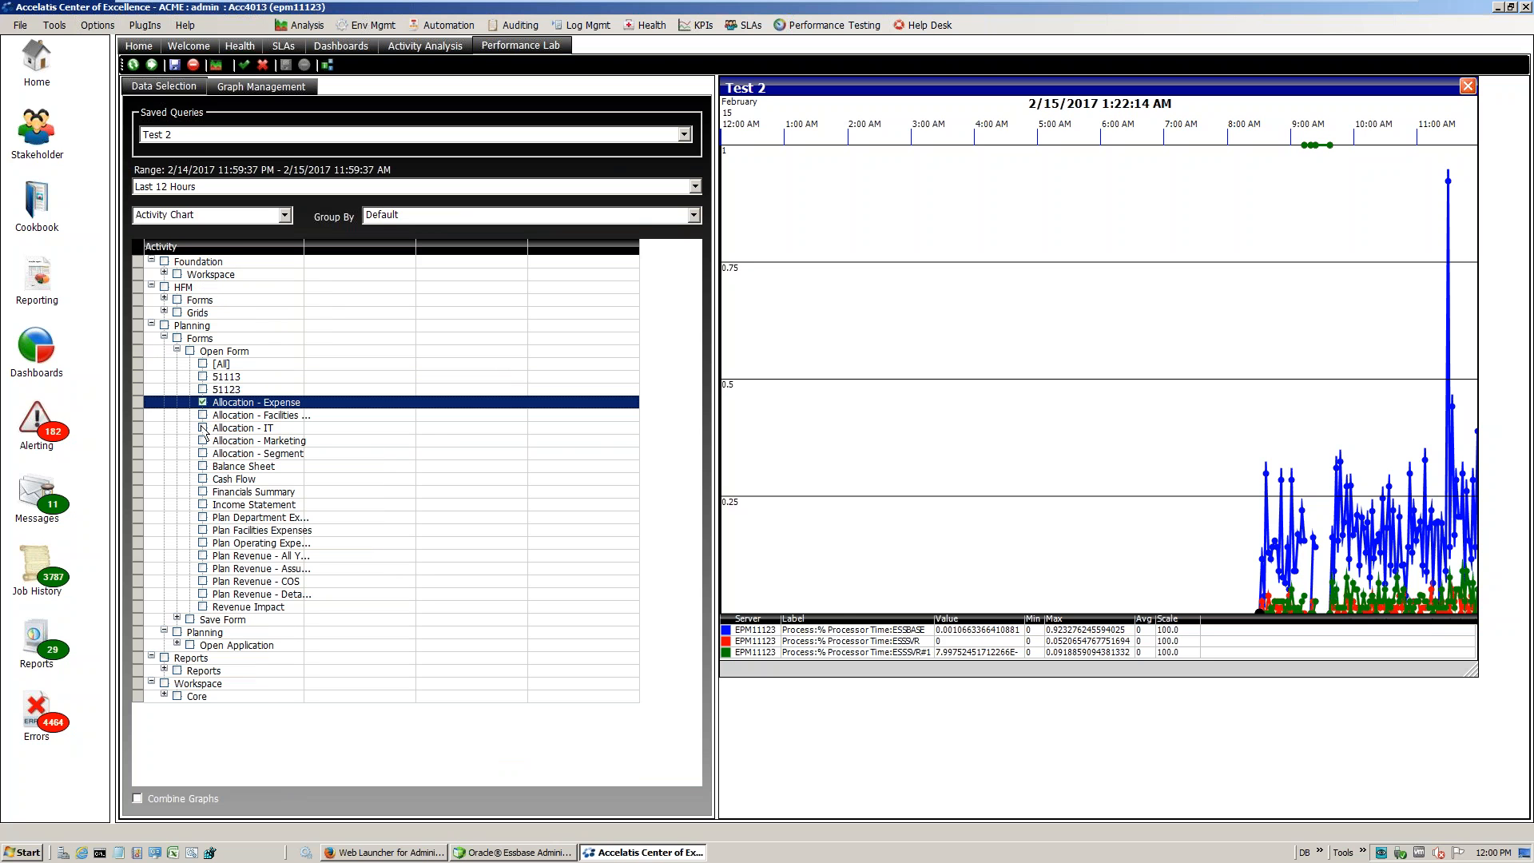
click(205, 428)
click(205, 441)
click(214, 480)
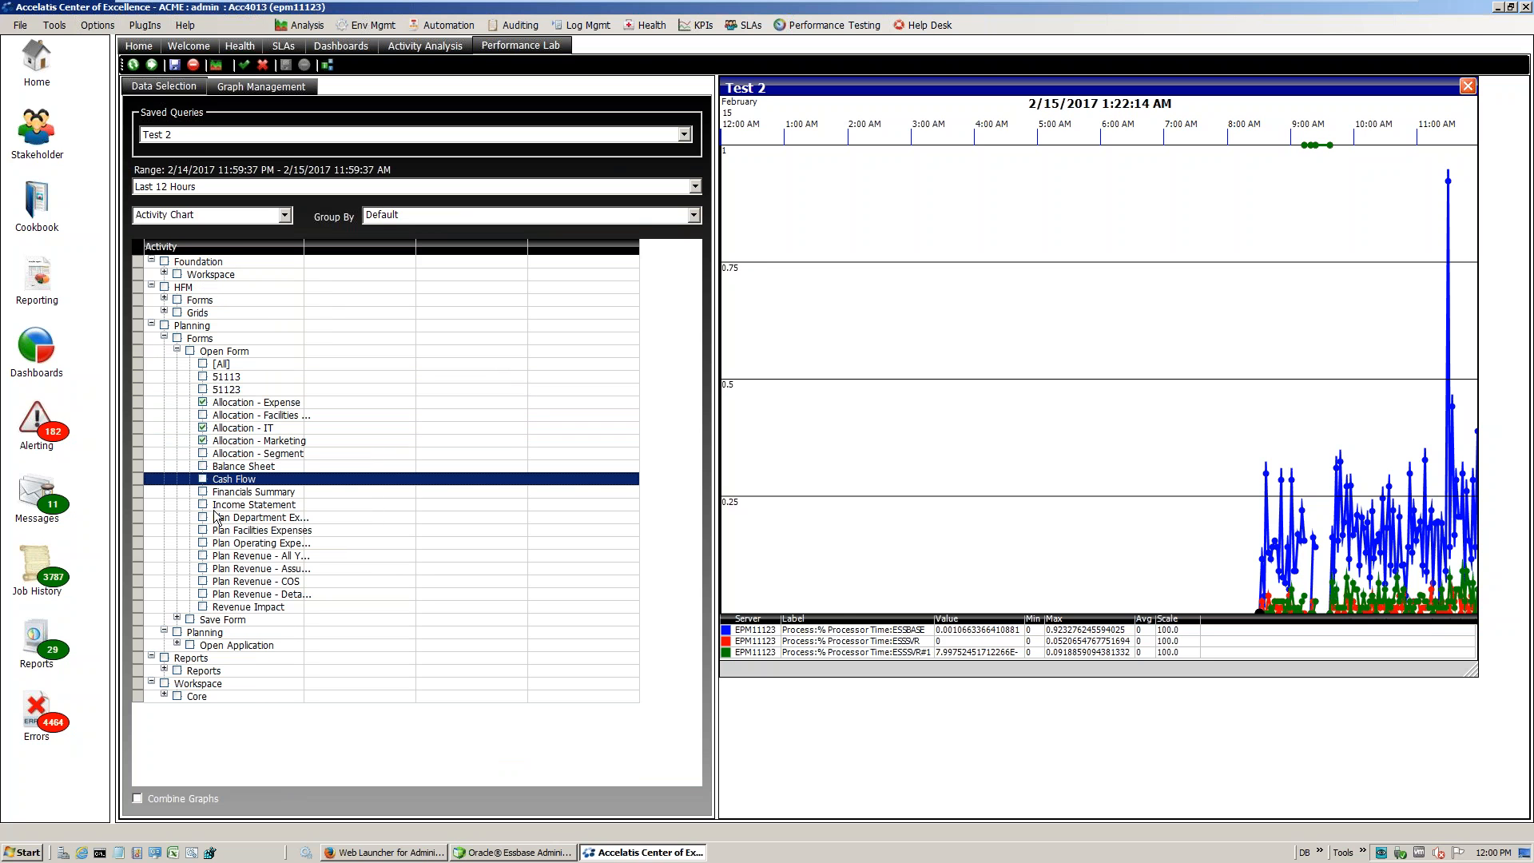
click(204, 518)
click(203, 530)
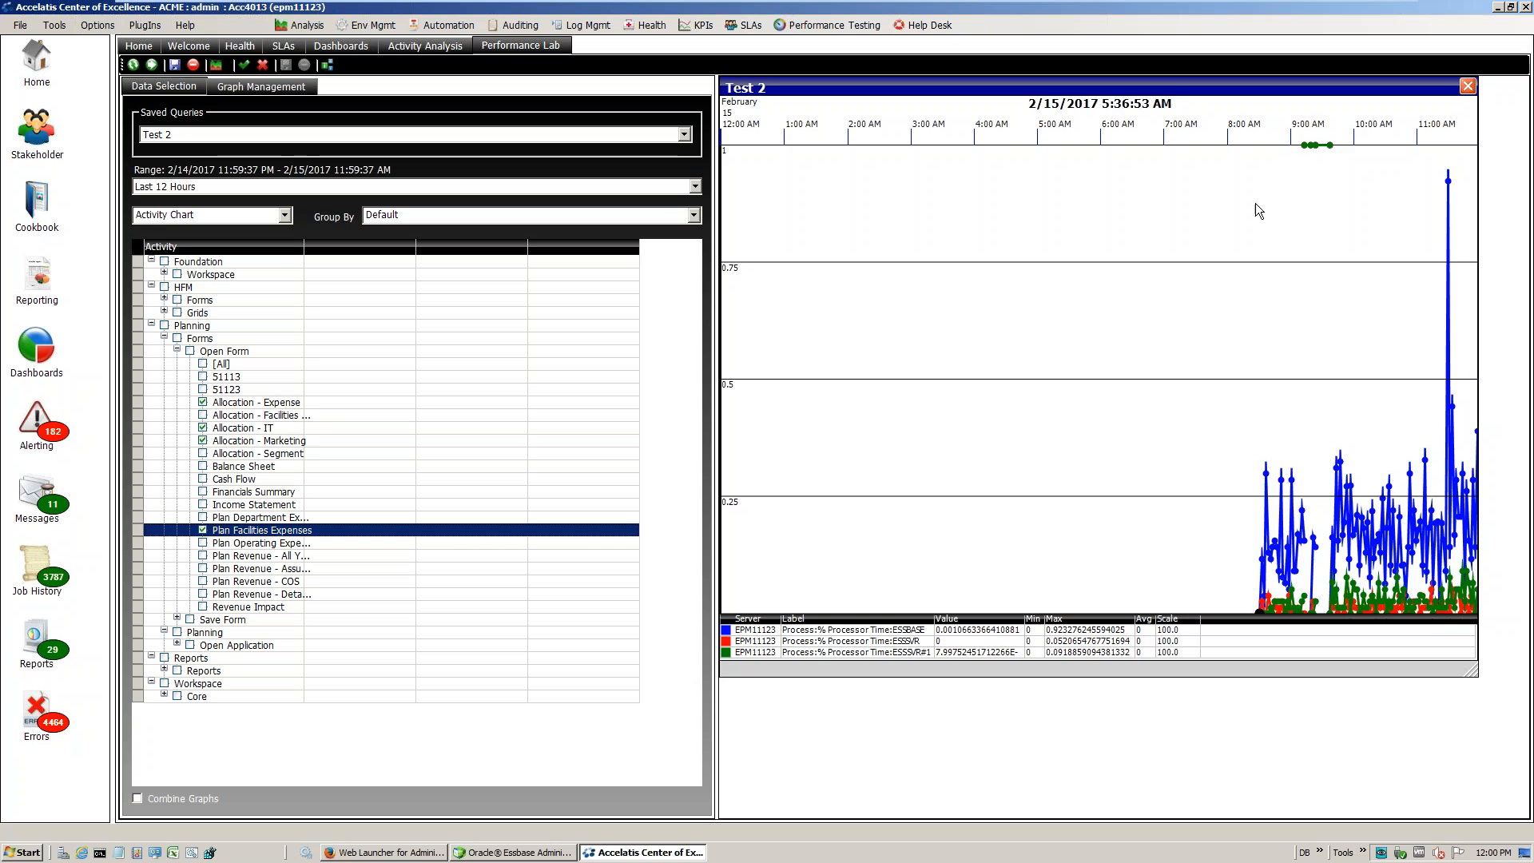
Close the Test 2 graph, chart the selected form activities in one combined graph, and enlarge the Activity Chart window
click(1469, 86)
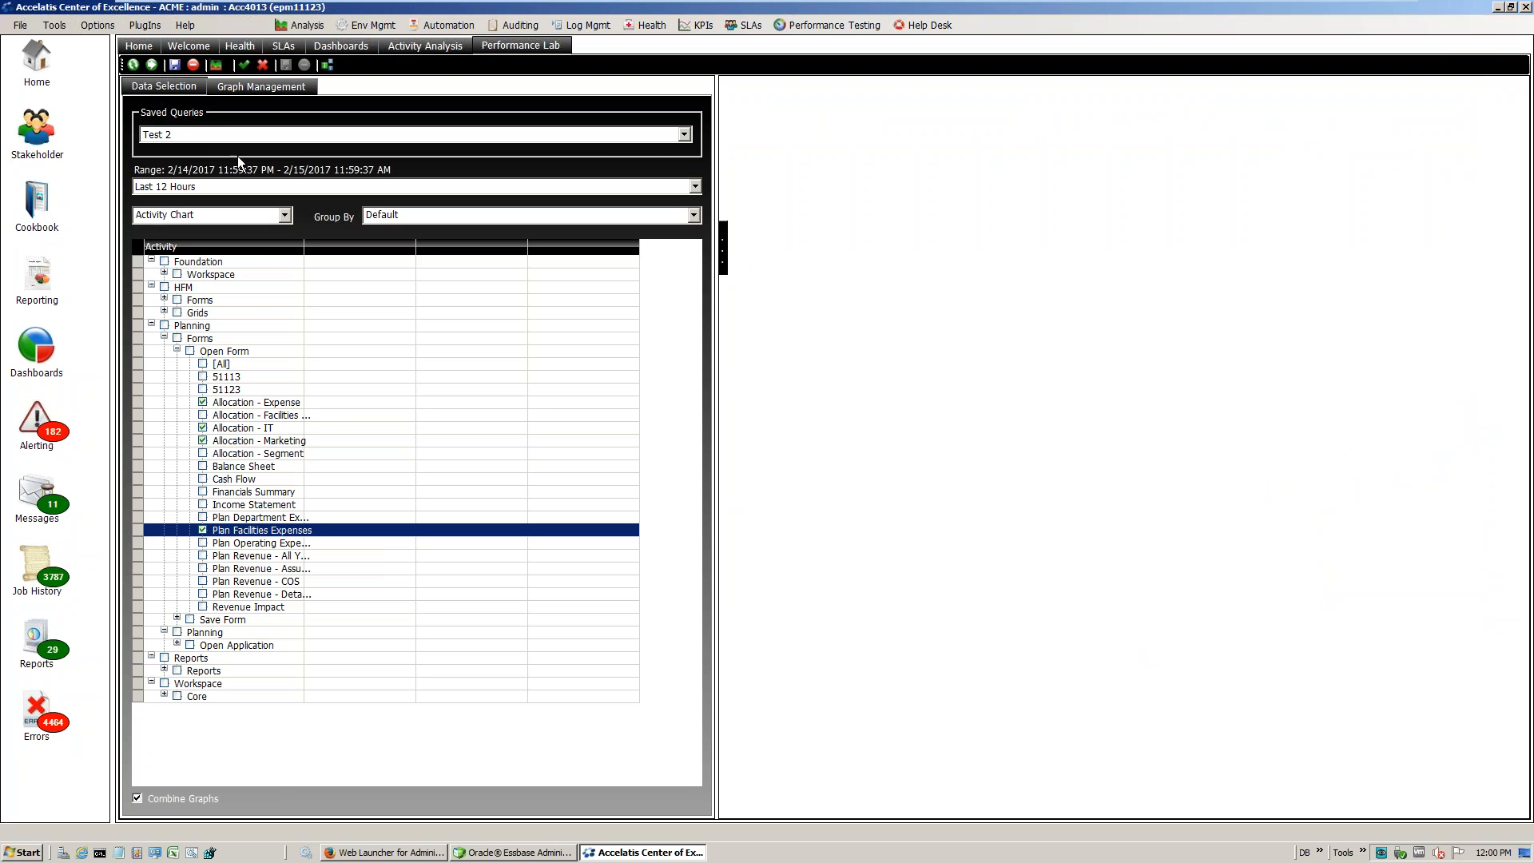
click(151, 65)
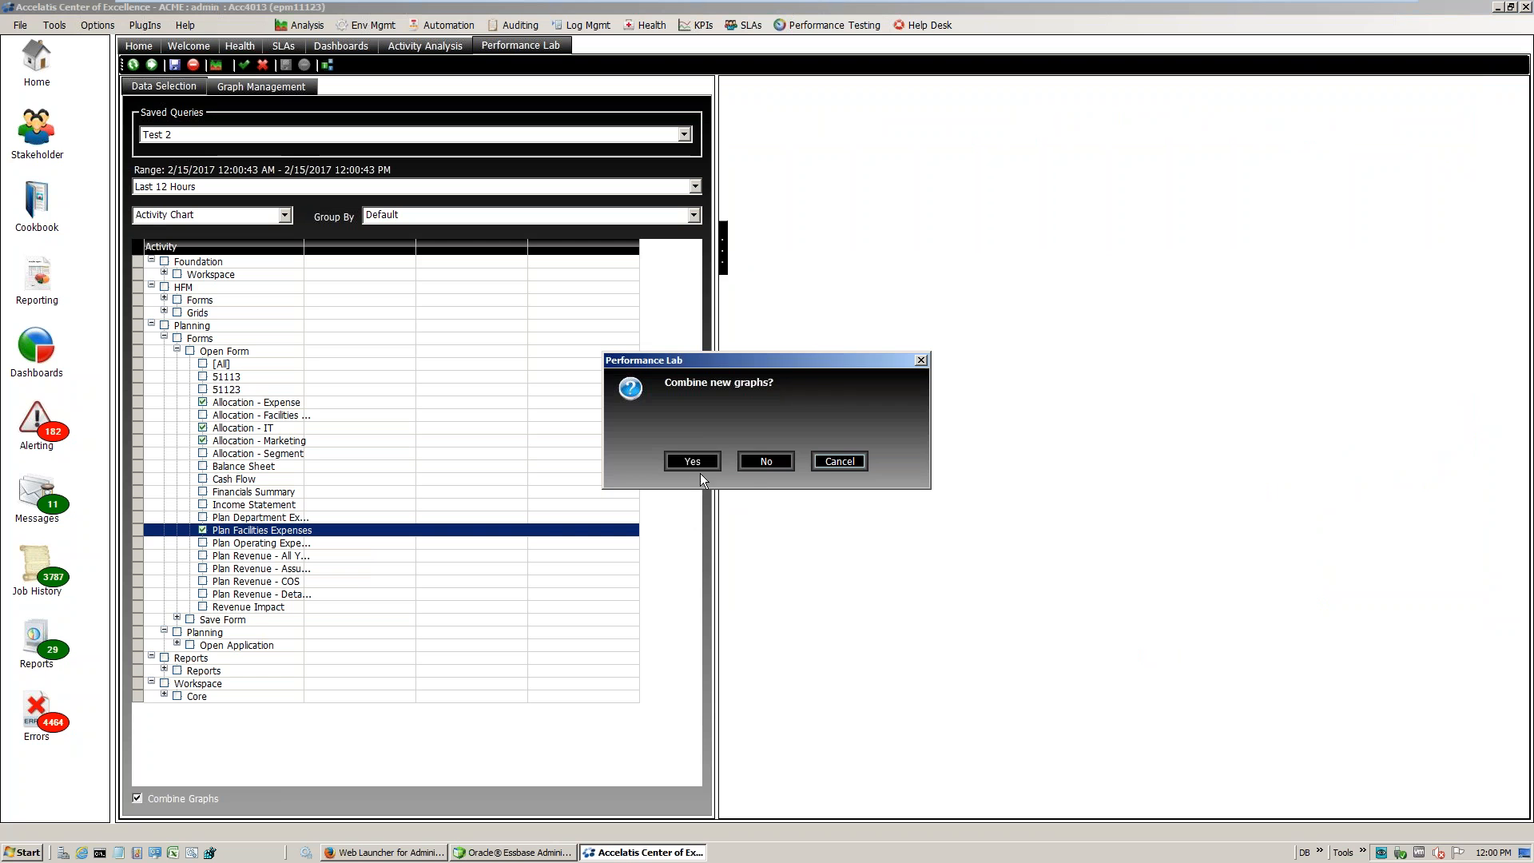
click(690, 460)
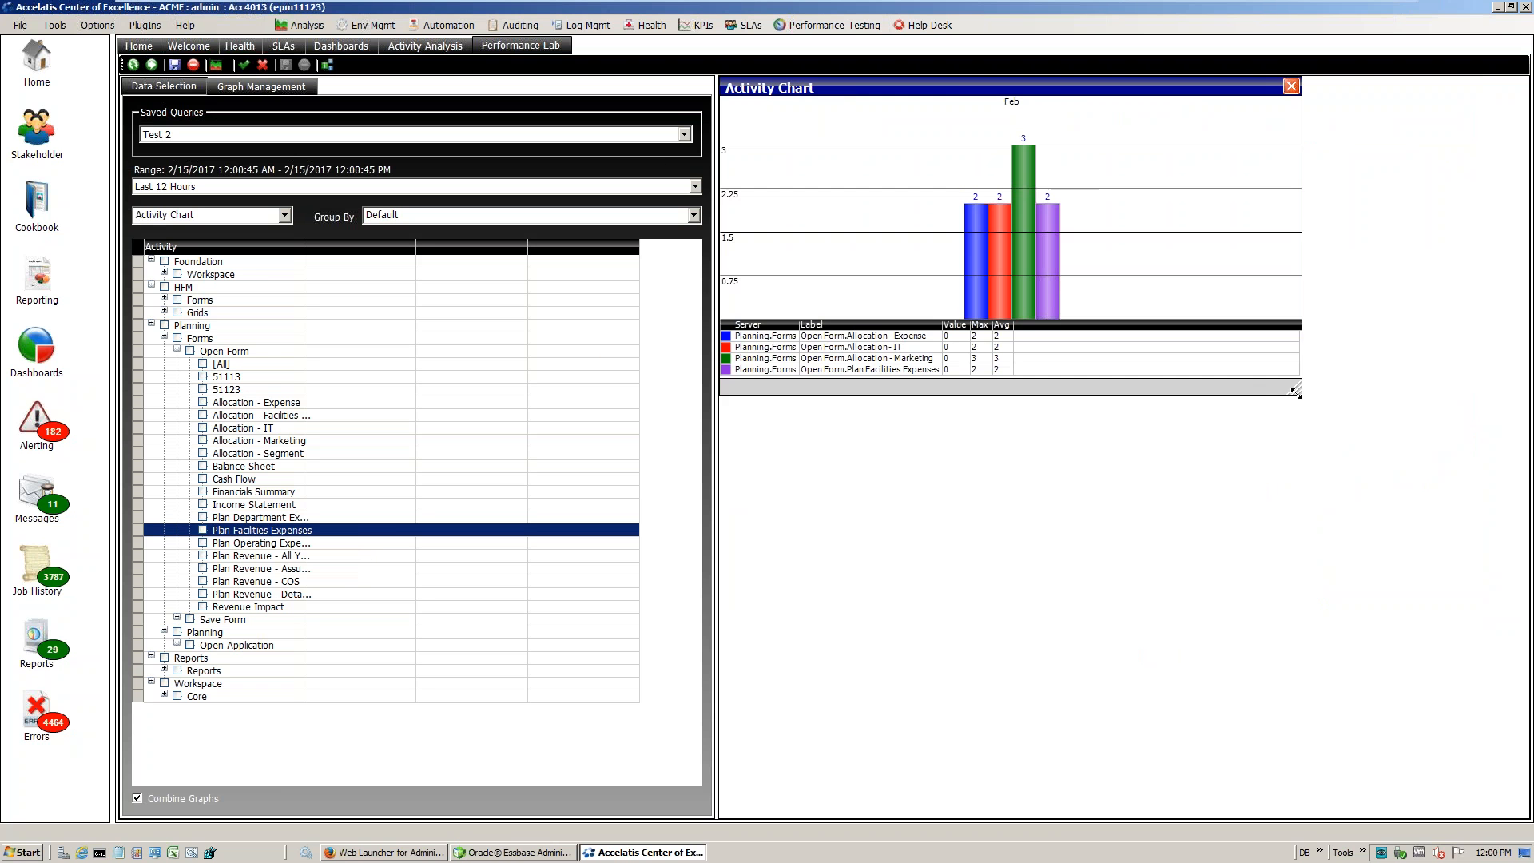
drag(1301, 405, 1447, 671)
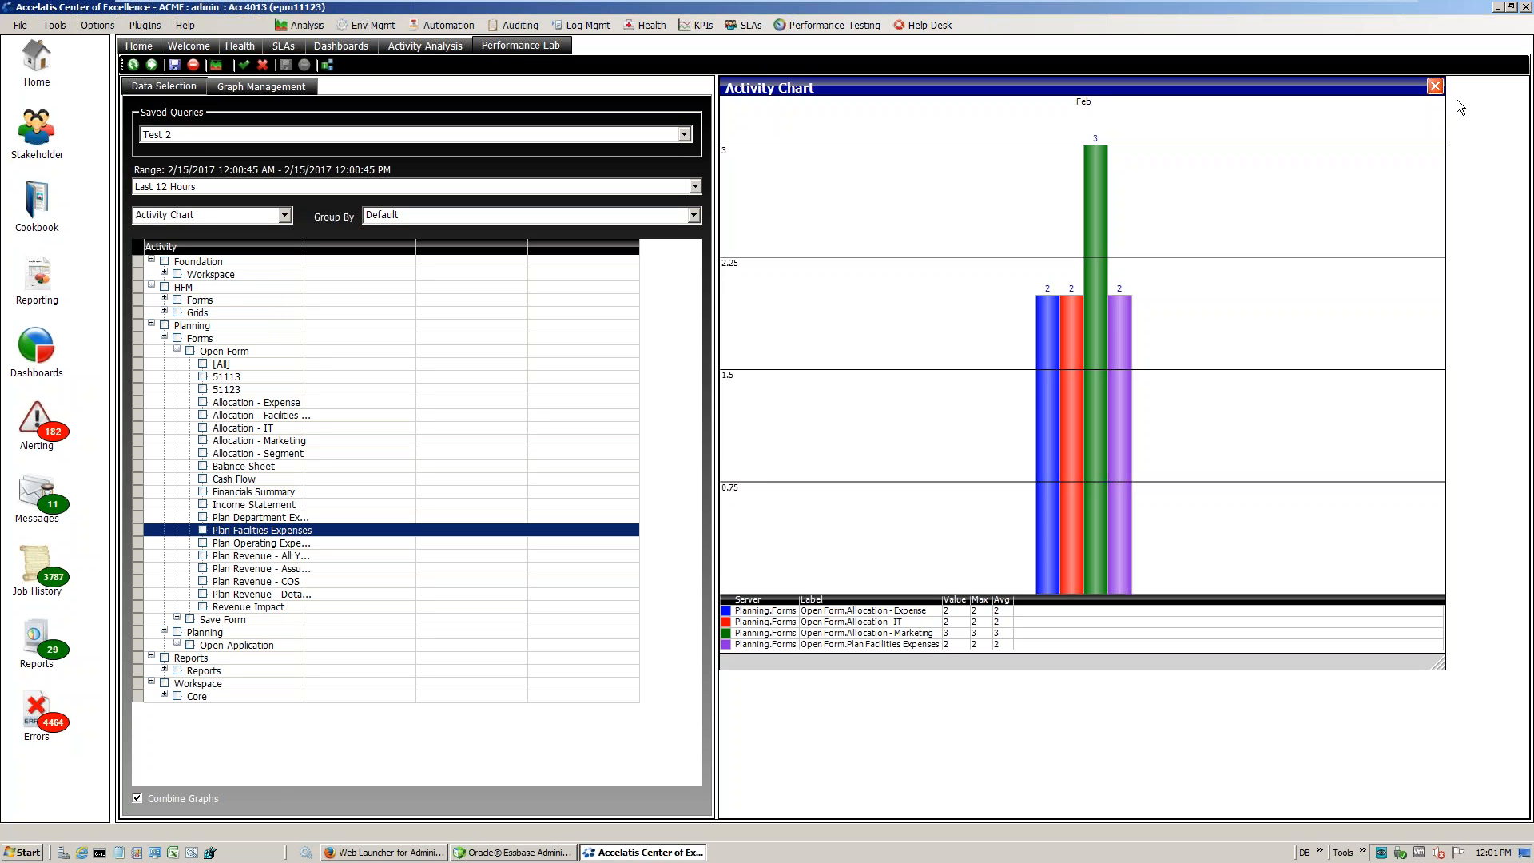
click(265, 214)
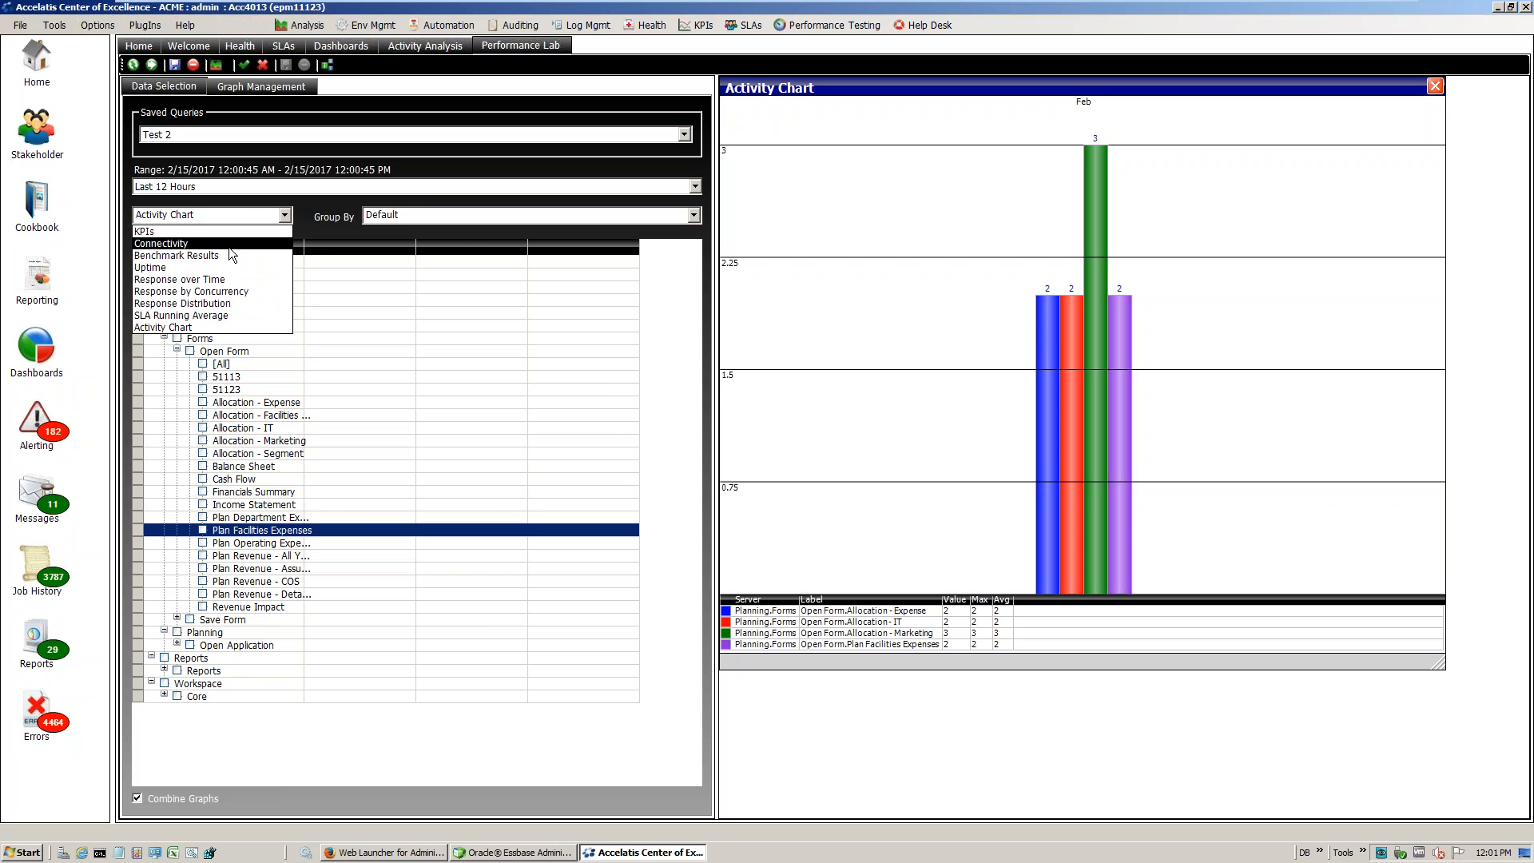
click(189, 243)
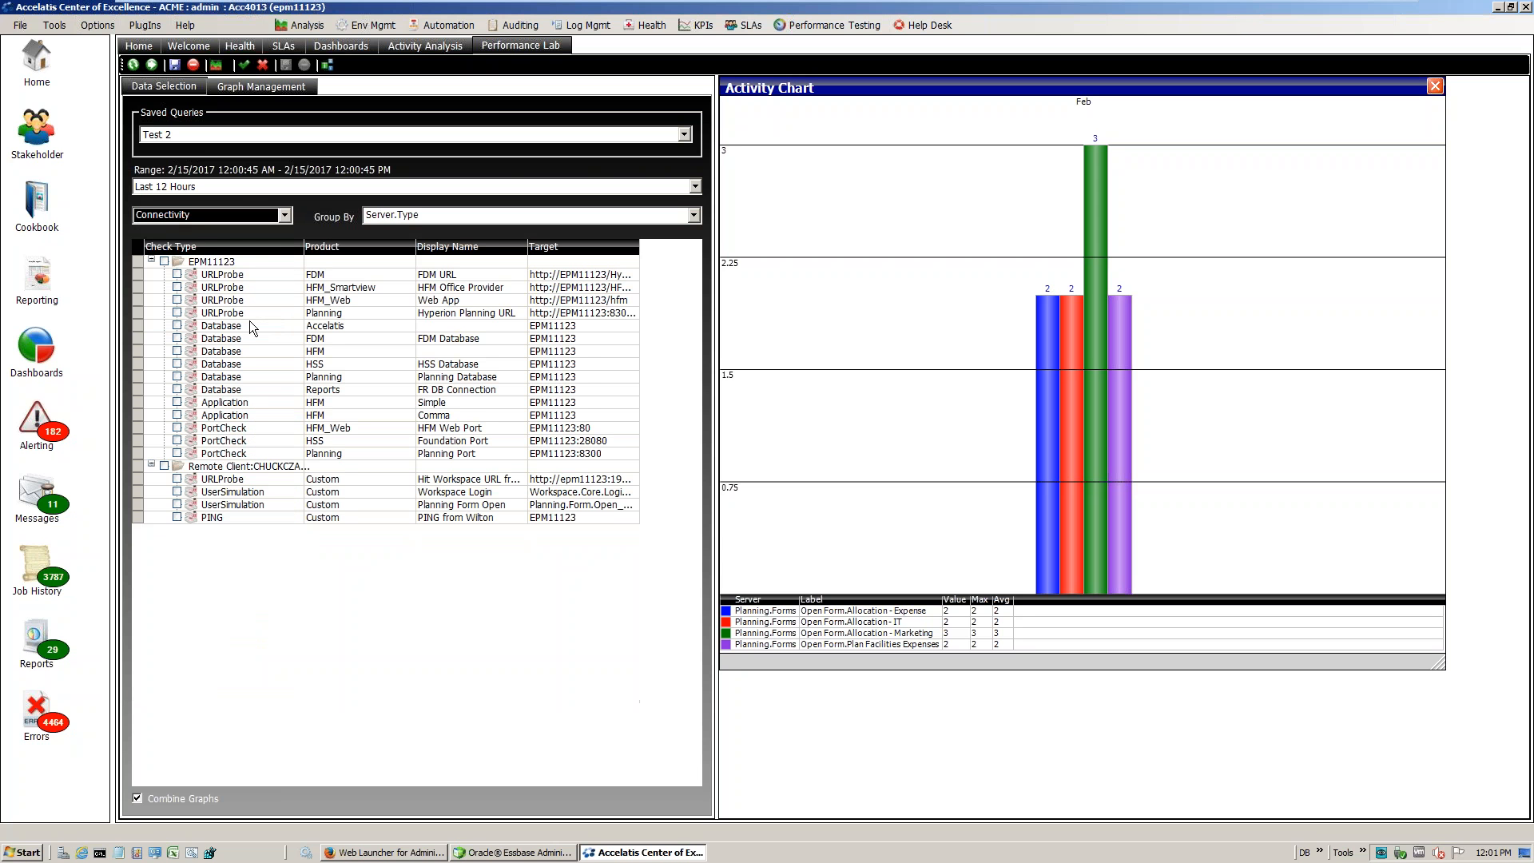
click(181, 324)
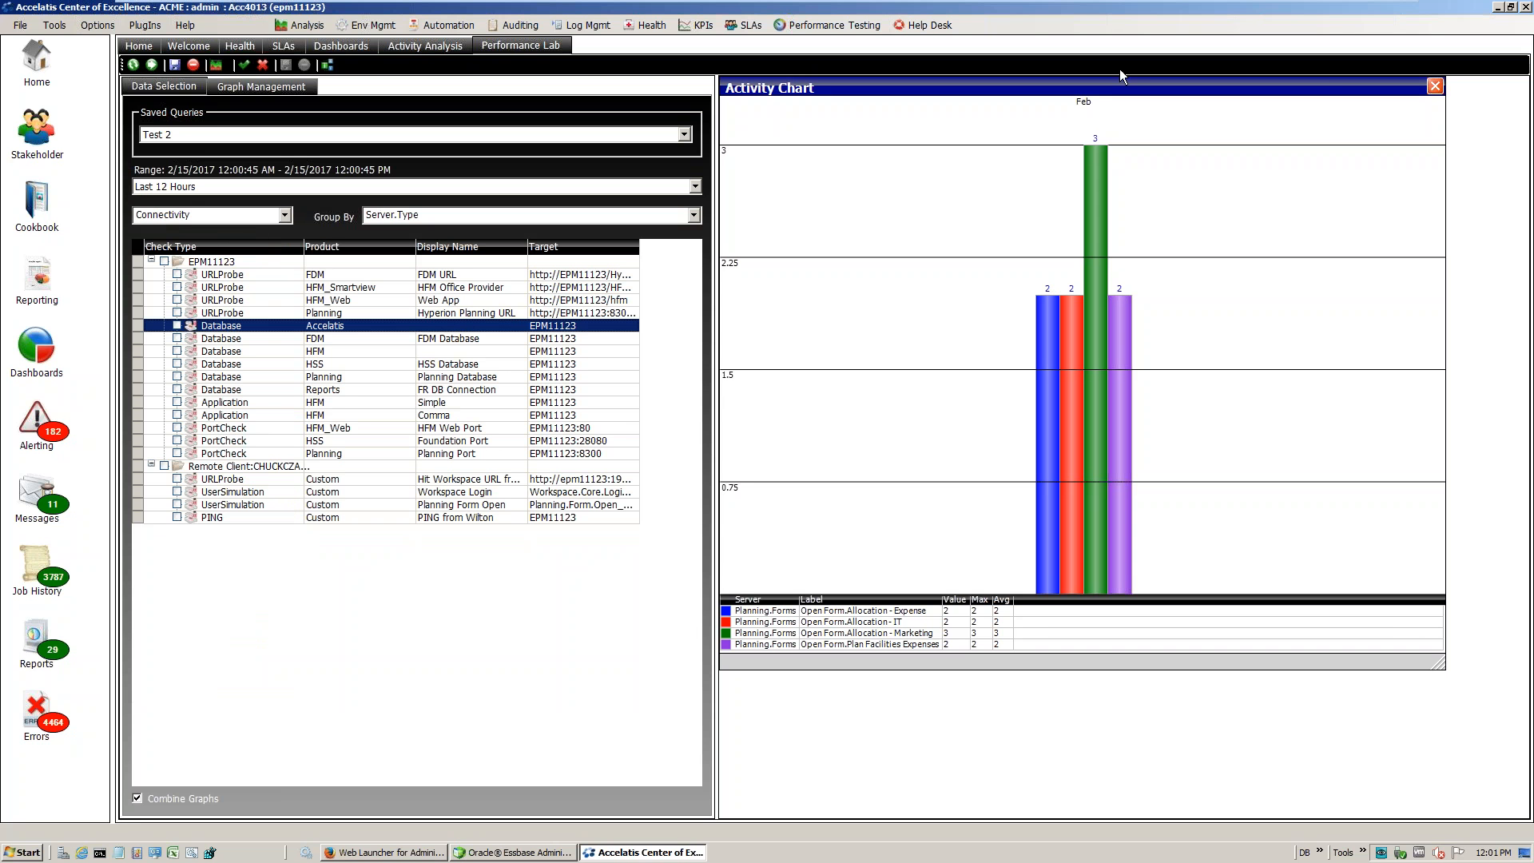
Close the Activity Chart and graph the KPIs # Activities/Hour and # Activities/Hour/Server in one combined graph
click(1438, 86)
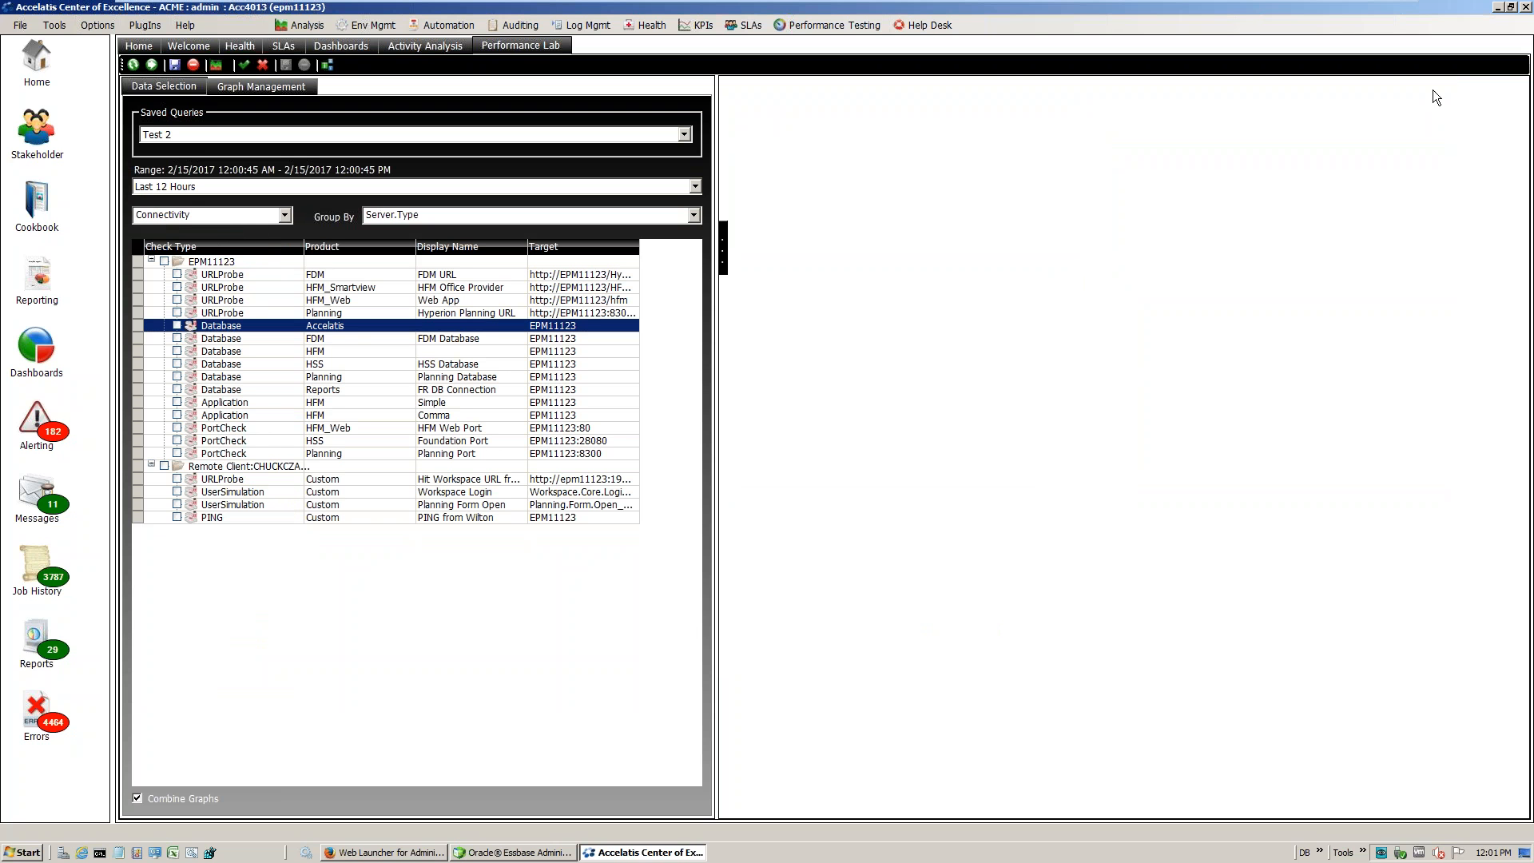
click(252, 221)
click(205, 231)
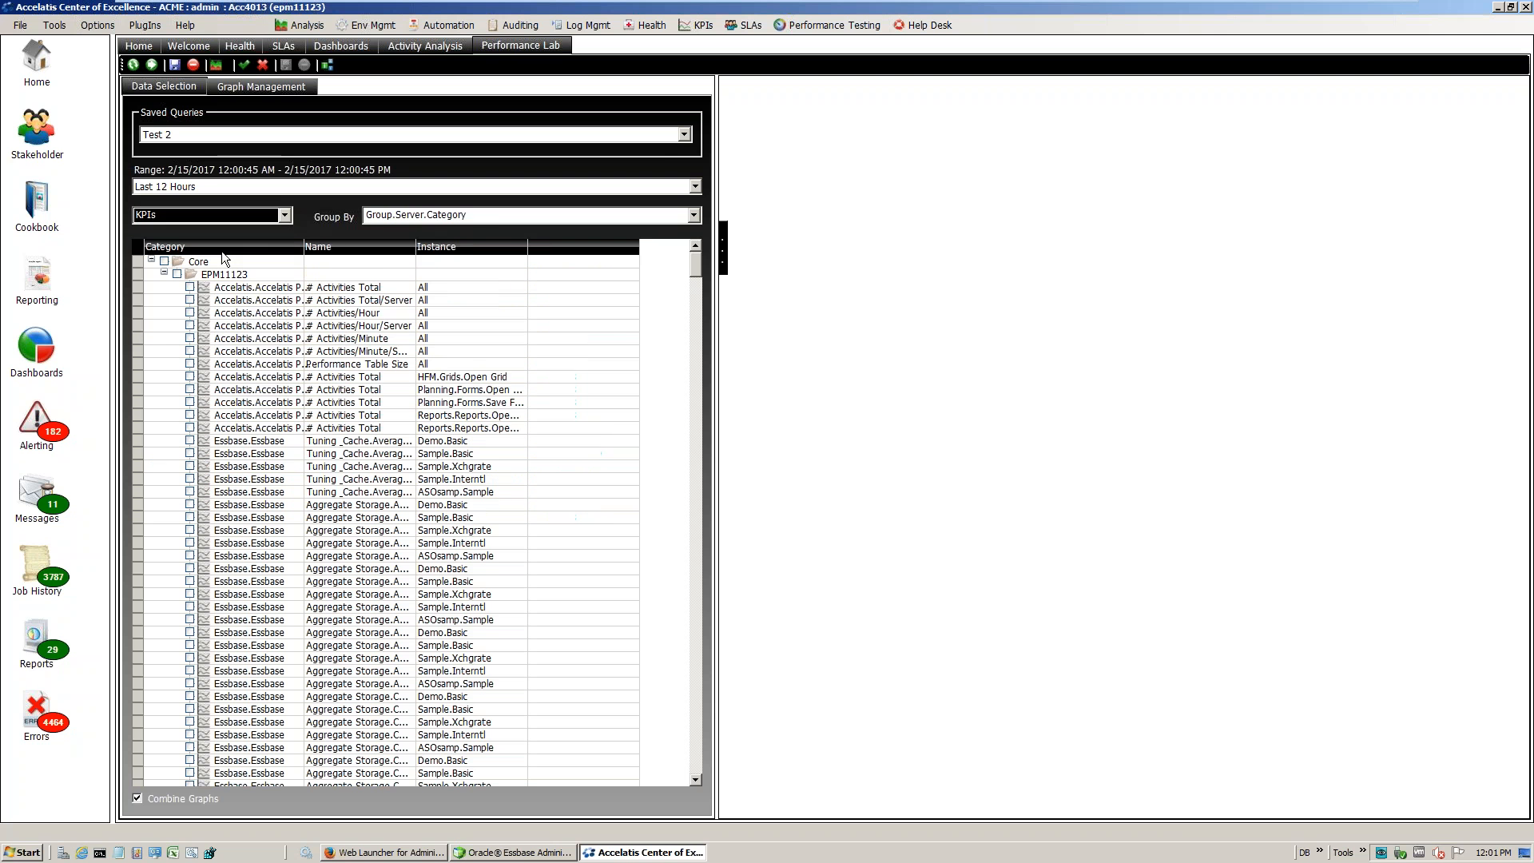
click(191, 312)
click(190, 325)
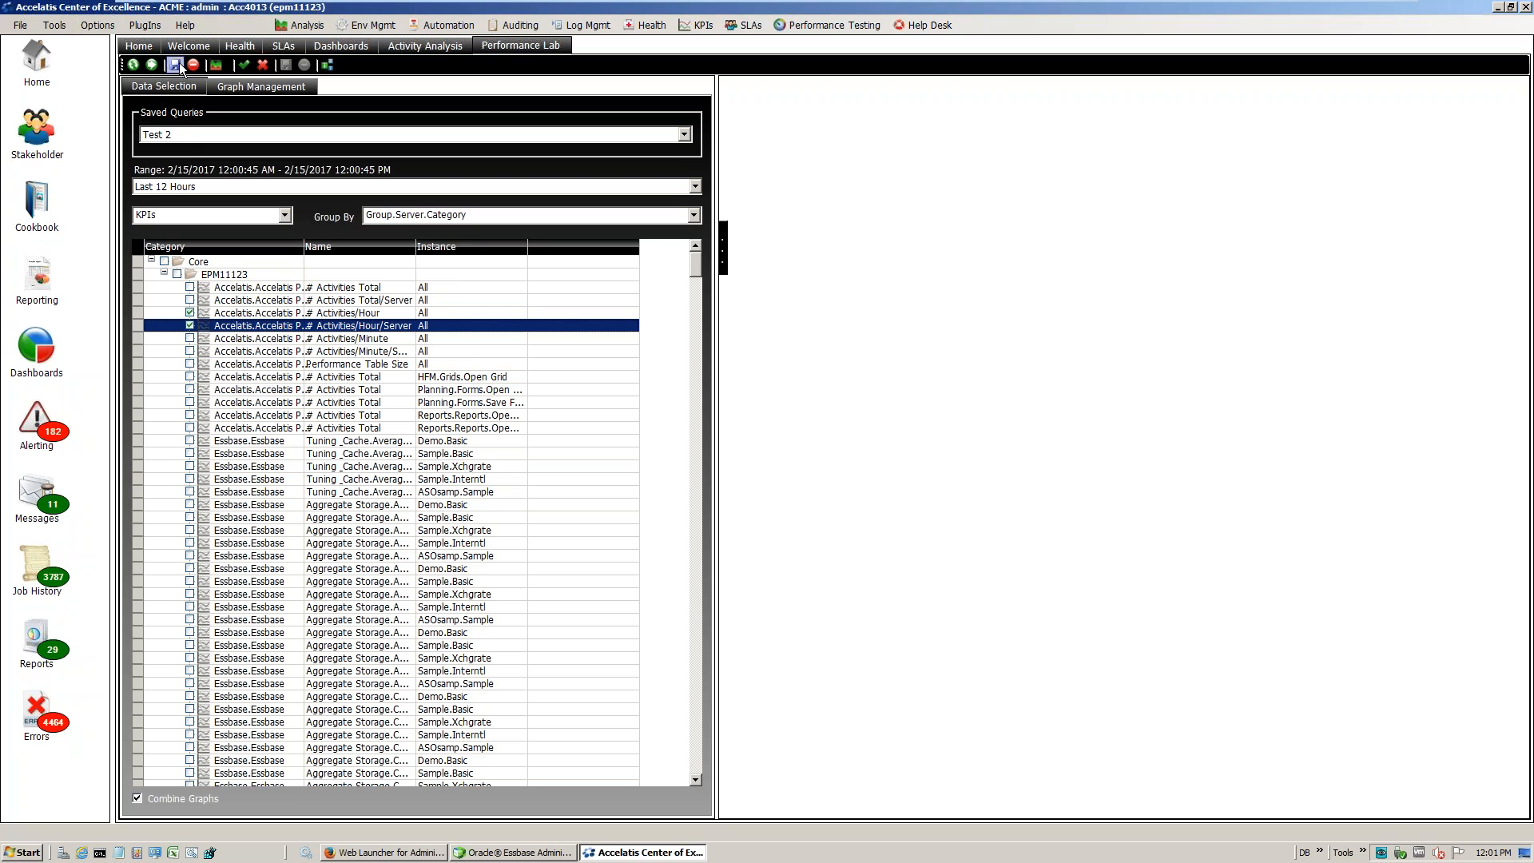
click(152, 65)
click(686, 468)
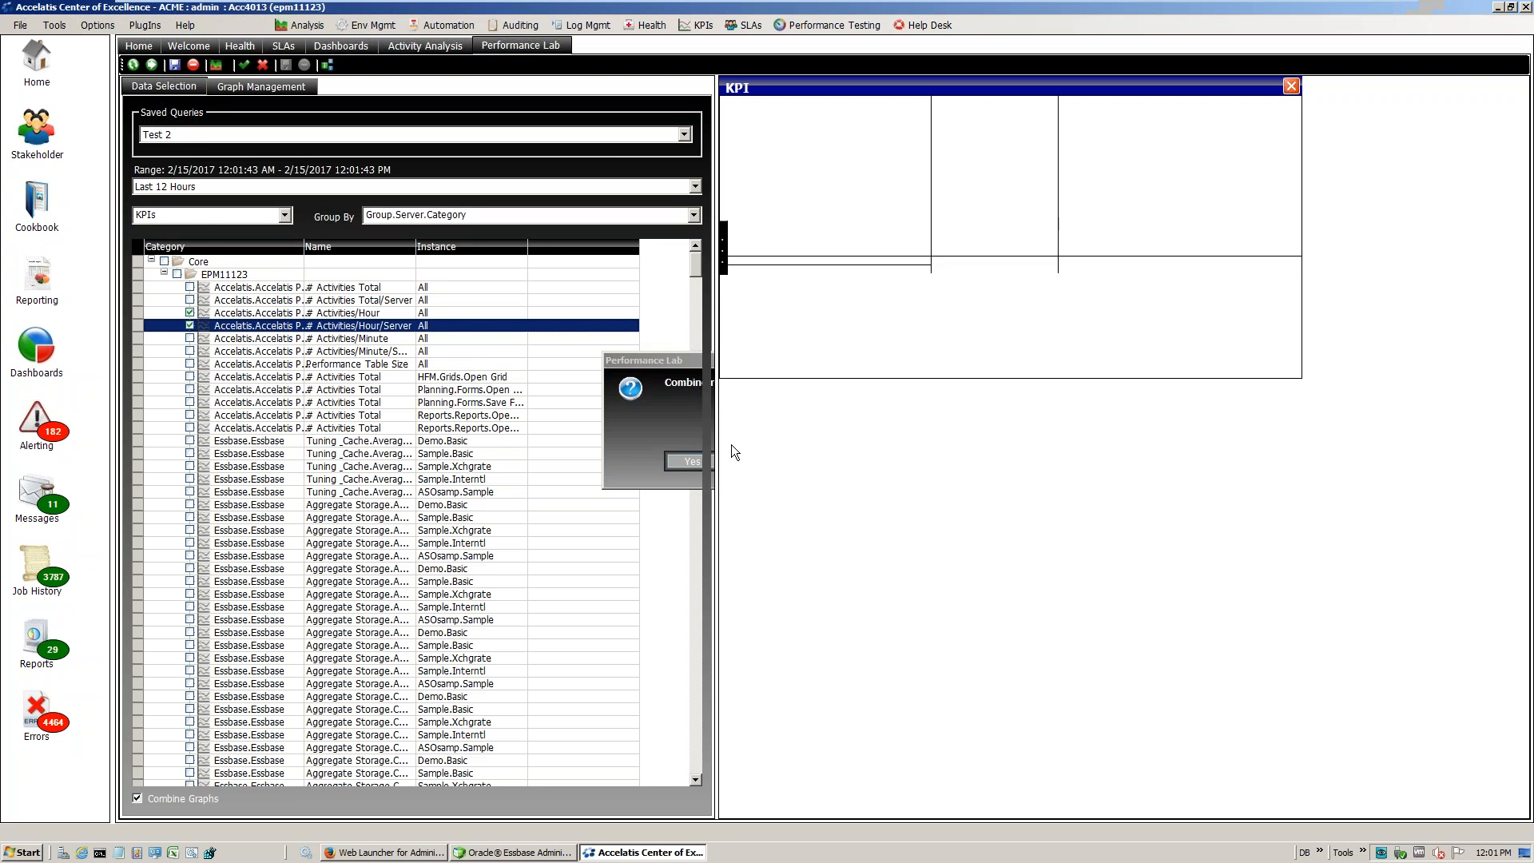
Add the HFM Comma application and FR DB Connection connectivity checks to the KPI graph, and enlarge its window
click(201, 215)
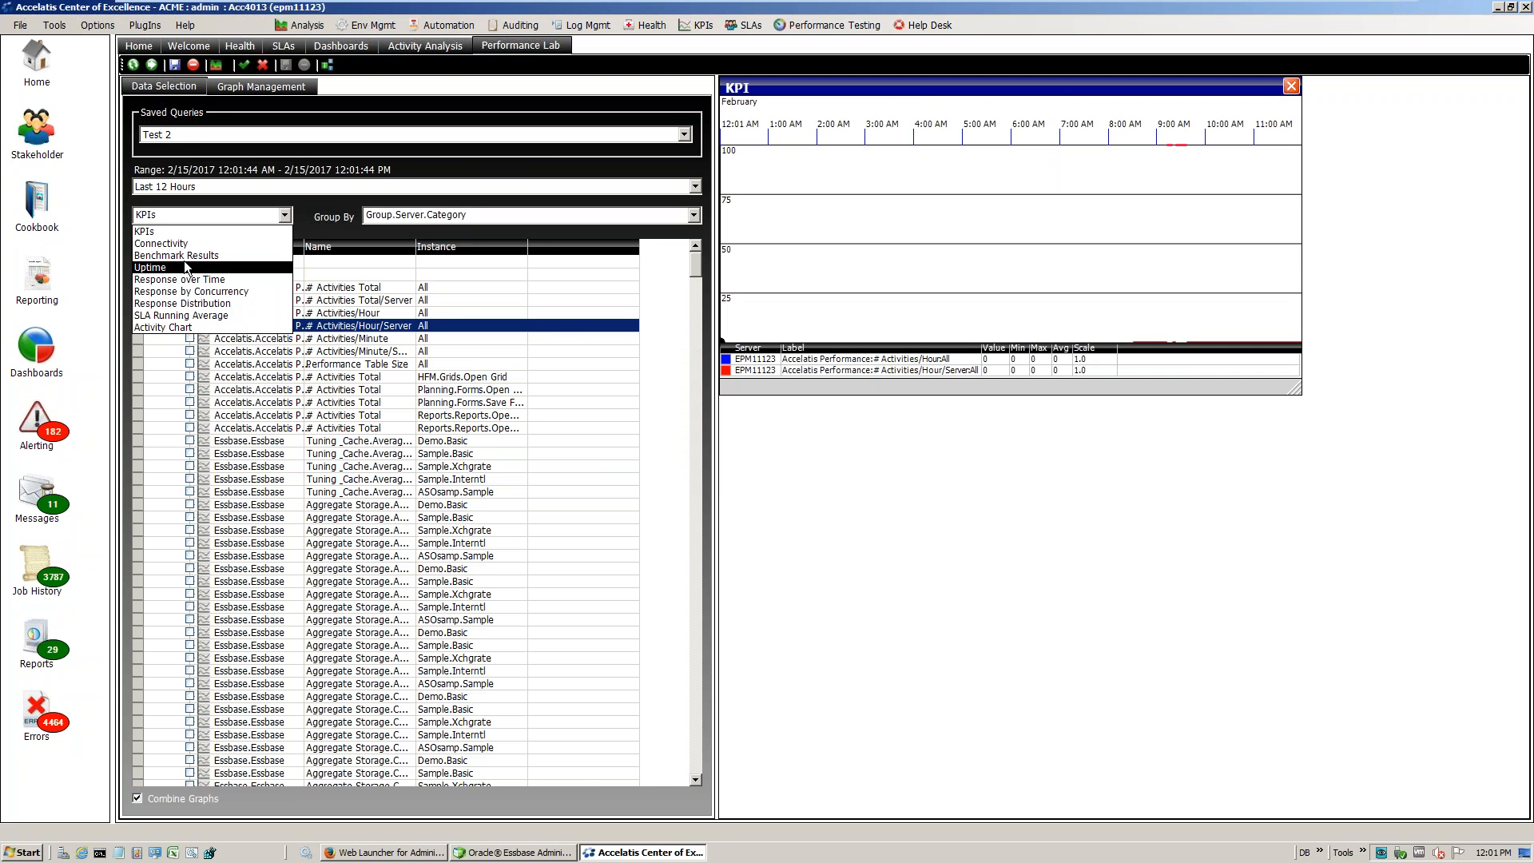
click(179, 254)
click(177, 415)
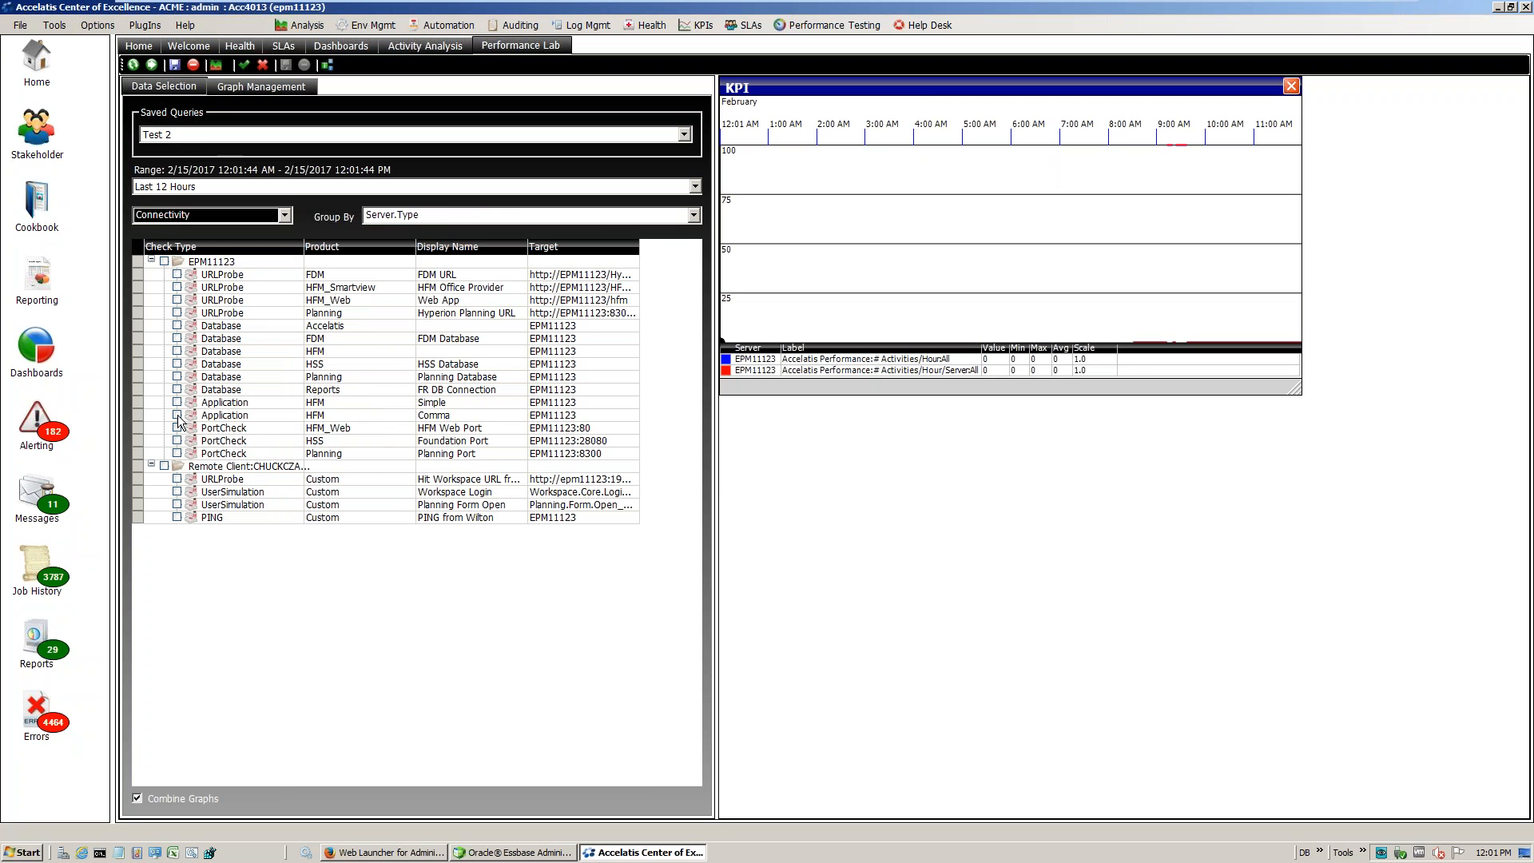
click(176, 389)
click(154, 65)
drag(1299, 392, 1416, 657)
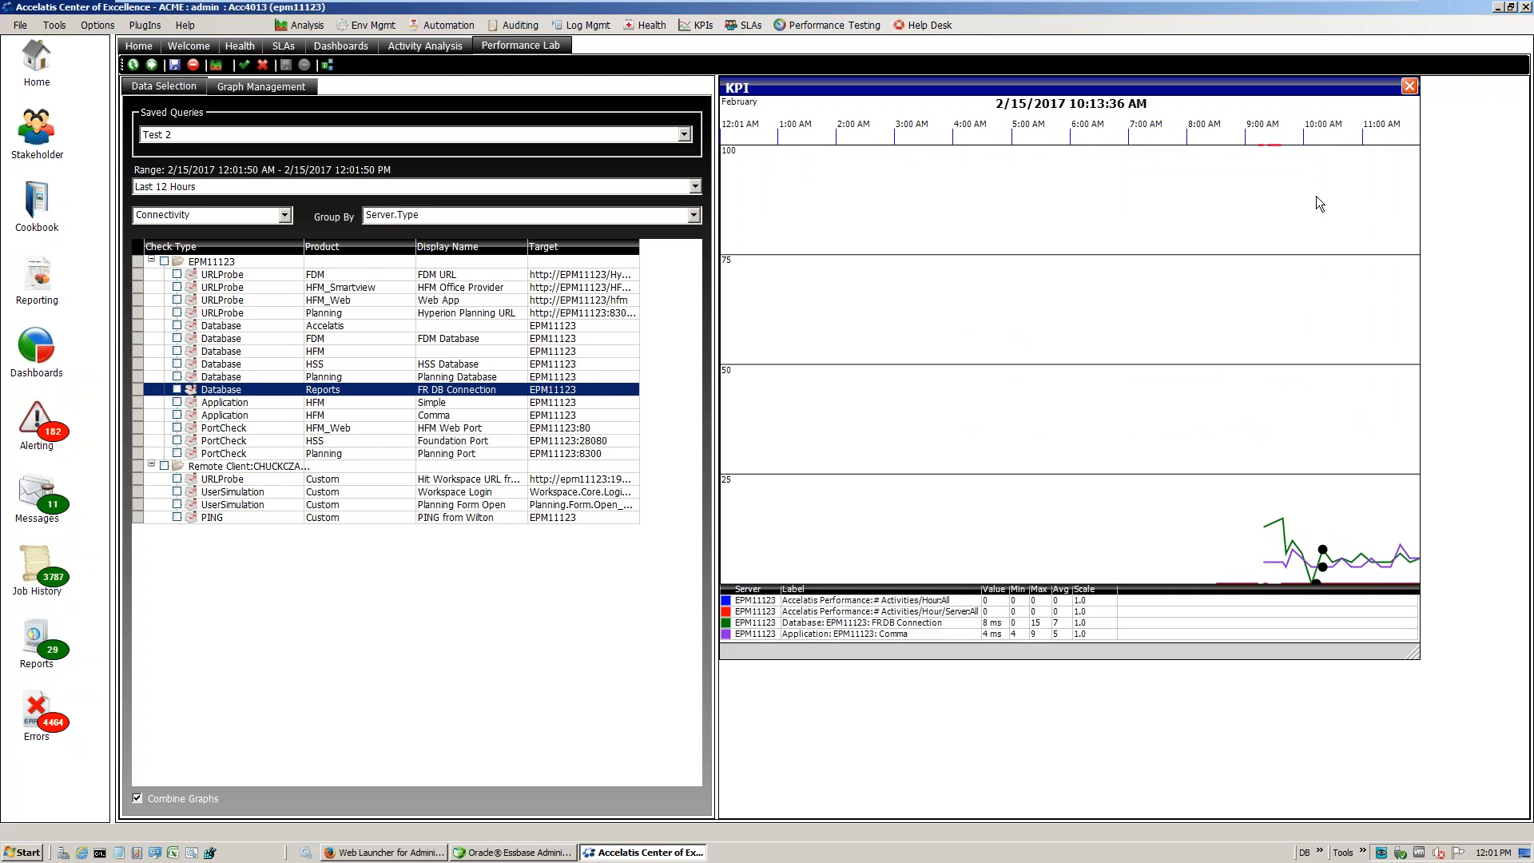
Close the KPI graph and chart the HFM Office Provider URL probe with the Accelatis database check in one combined connectivity graph
click(1410, 87)
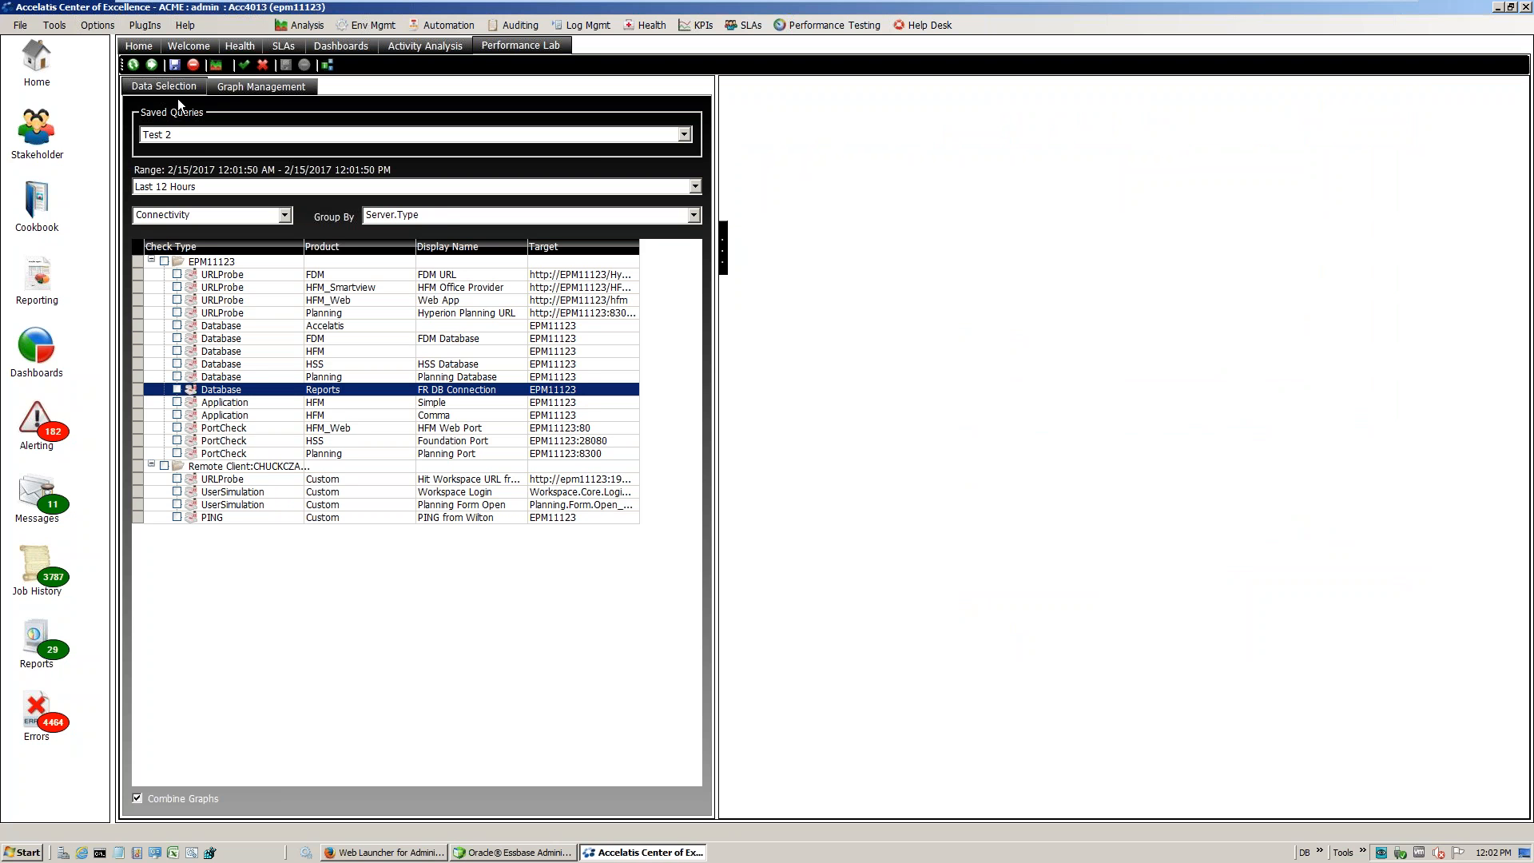
click(177, 287)
click(176, 326)
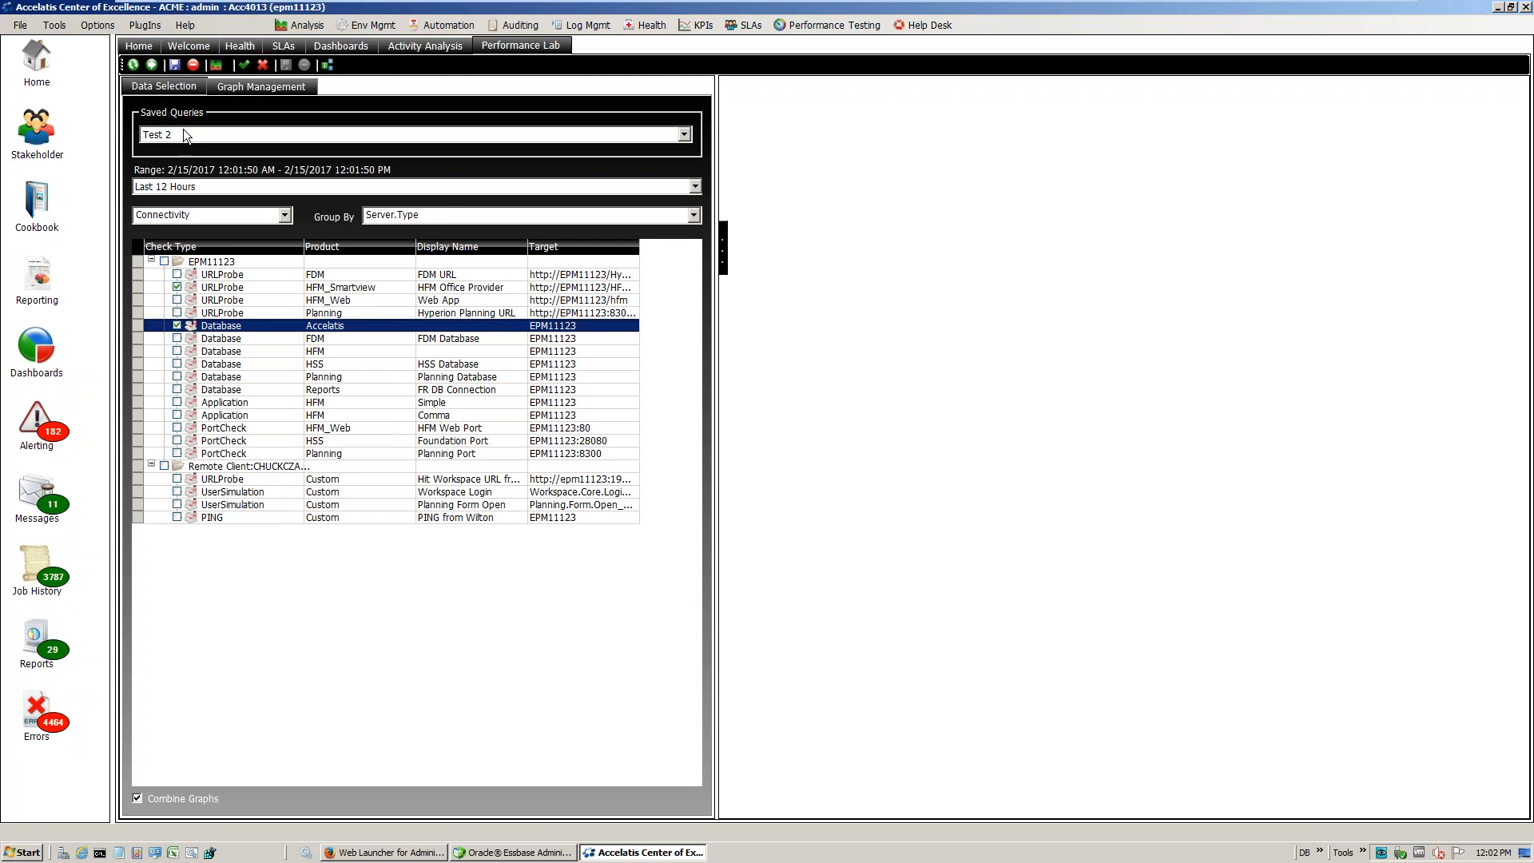
click(673, 463)
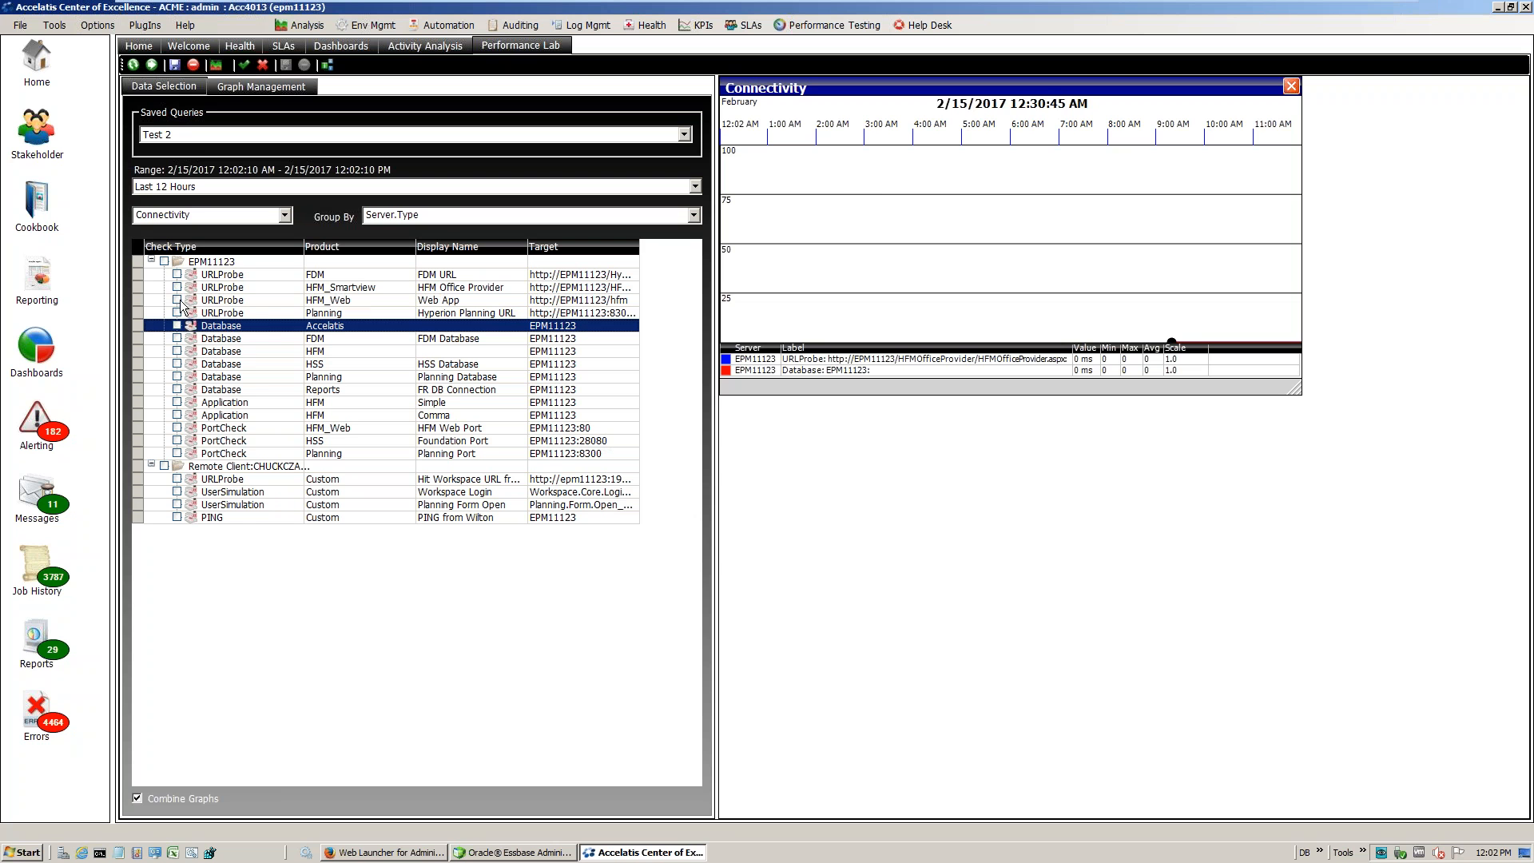
Graph all connectivity checks of the EPM11123 server as separate, uncombined graphs
click(164, 262)
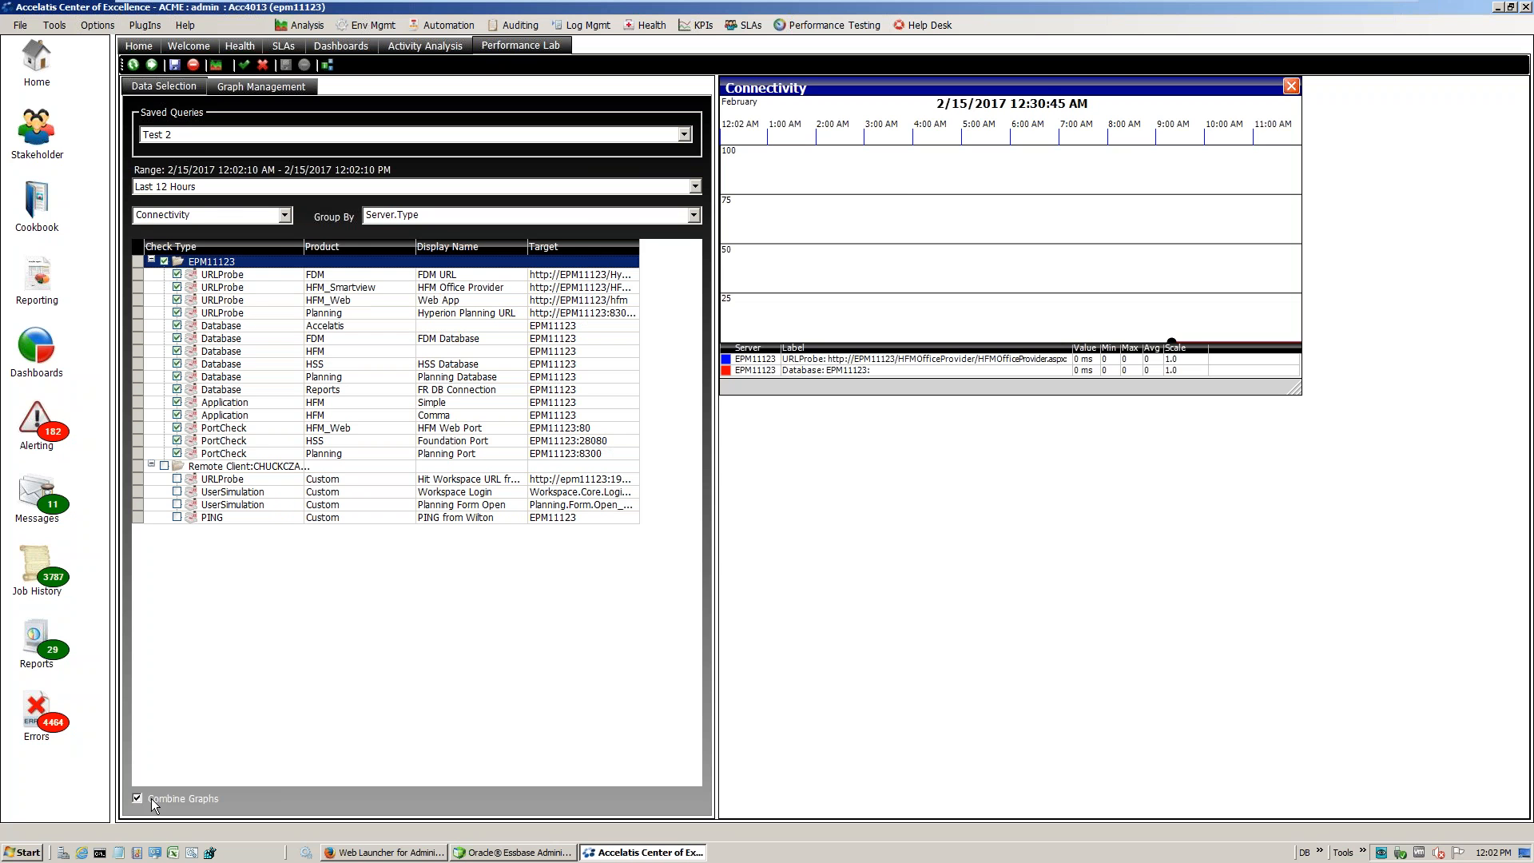
click(152, 65)
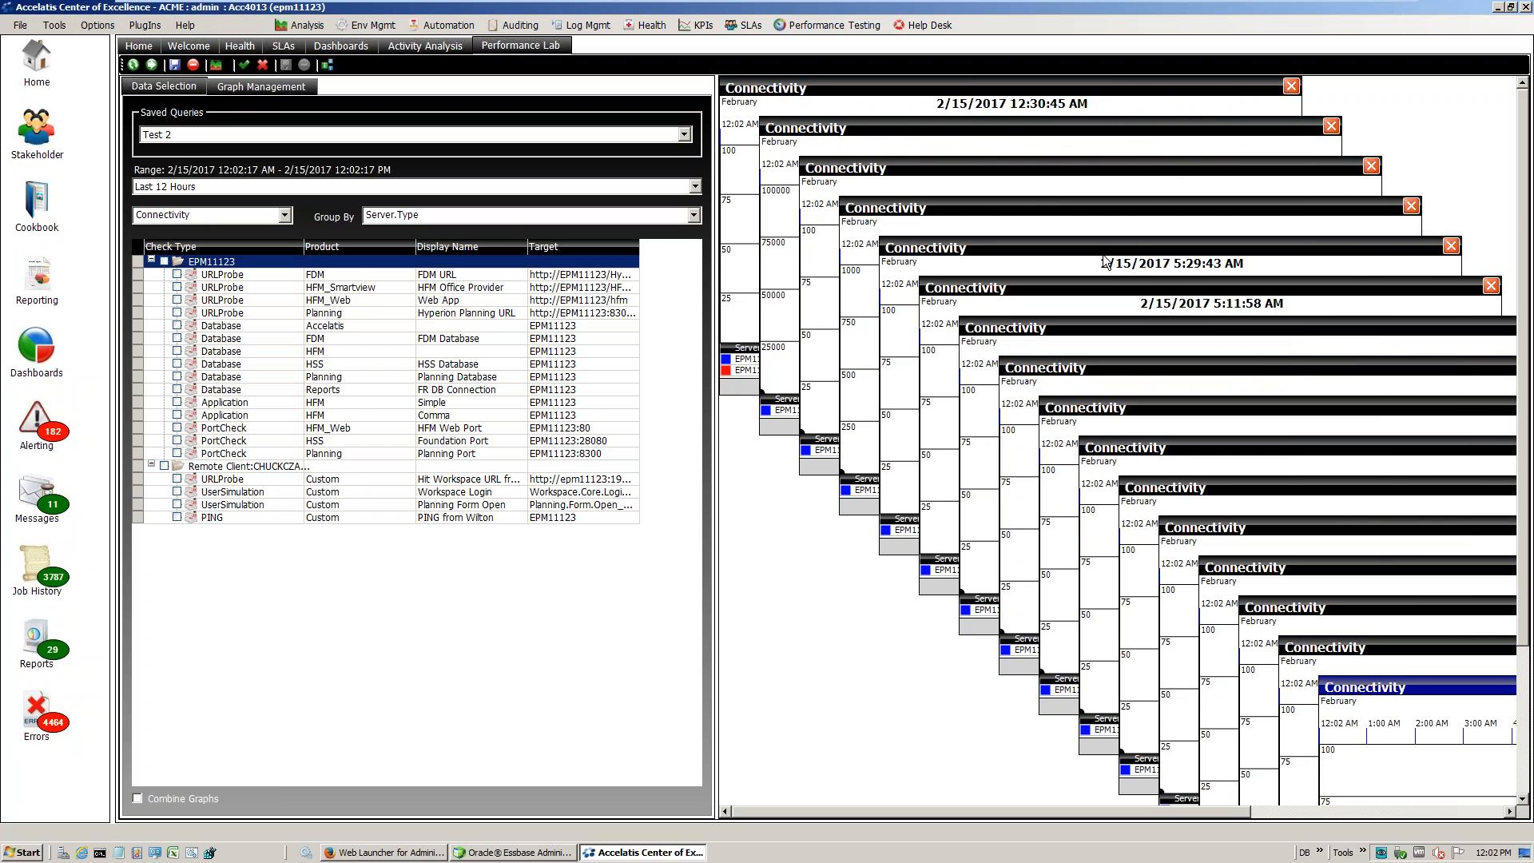
In graph management, exclude the first HFM Office Provider graph from the selection and remove all the other connectivity graphs
click(243, 87)
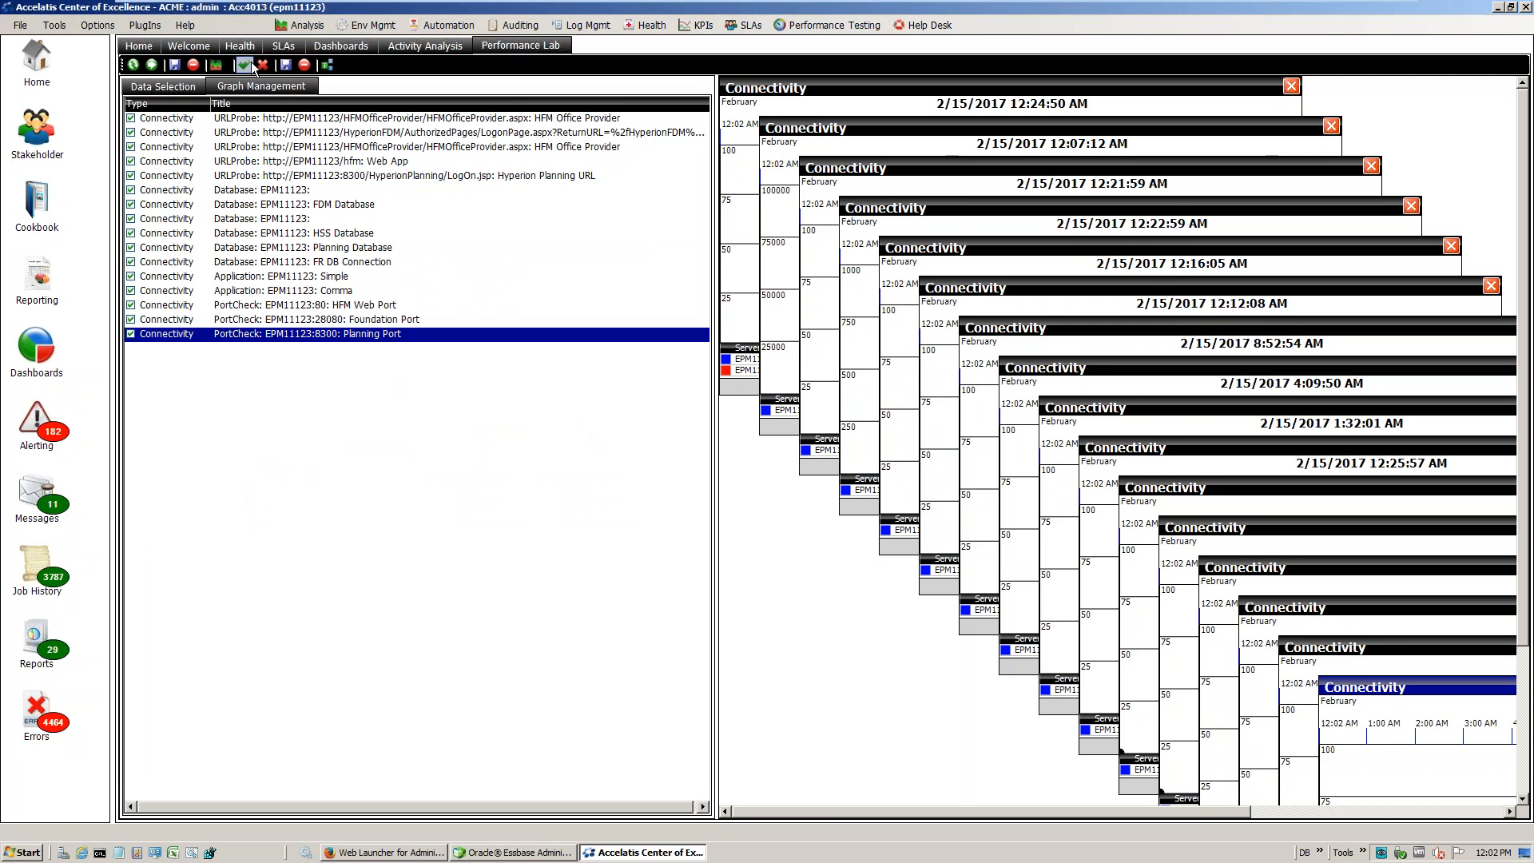
click(268, 67)
click(244, 66)
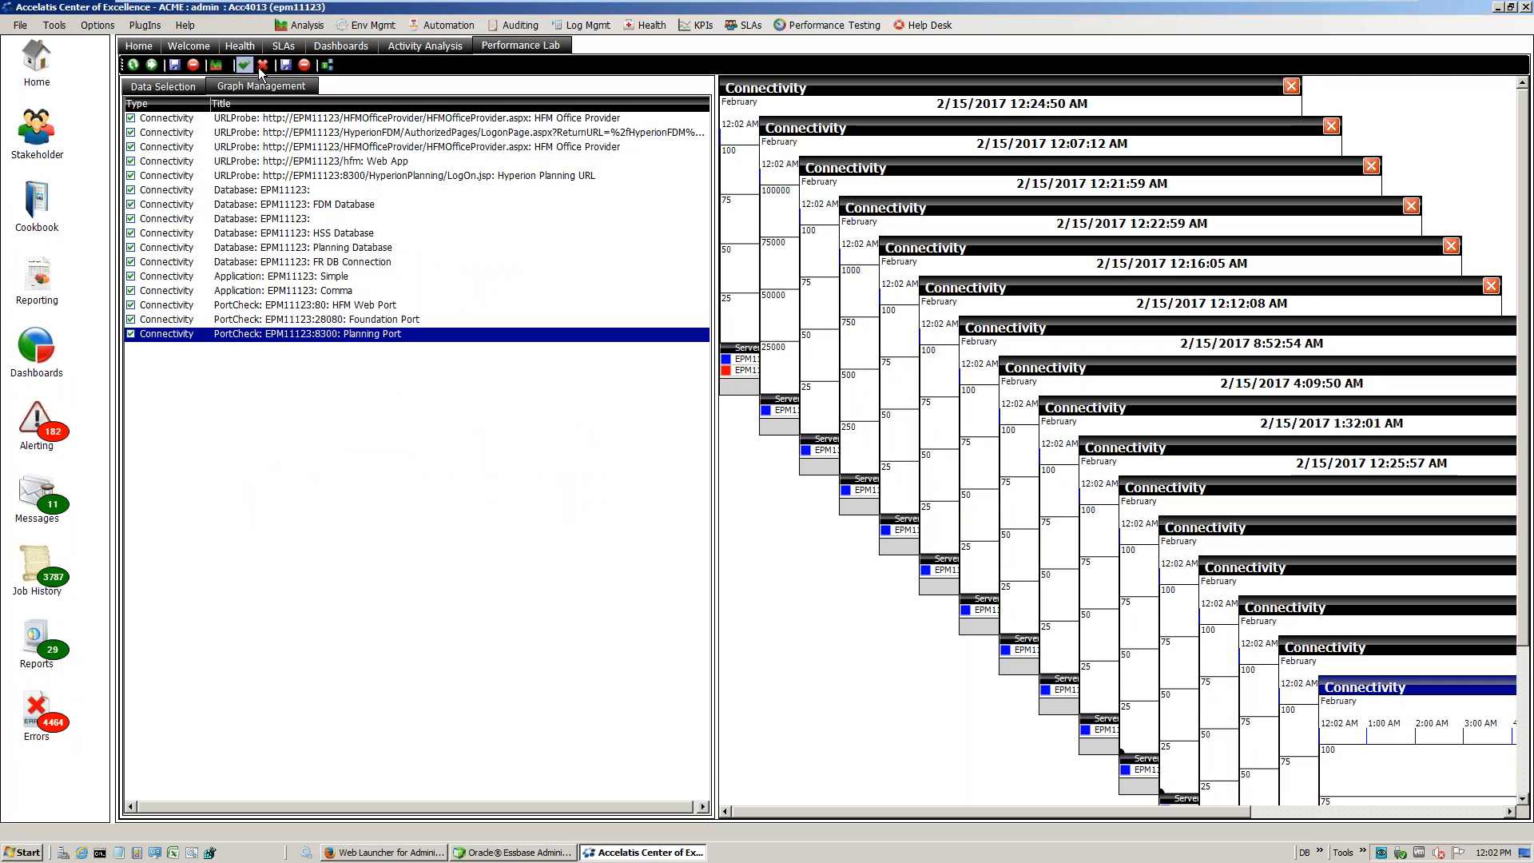
double_click(143, 121)
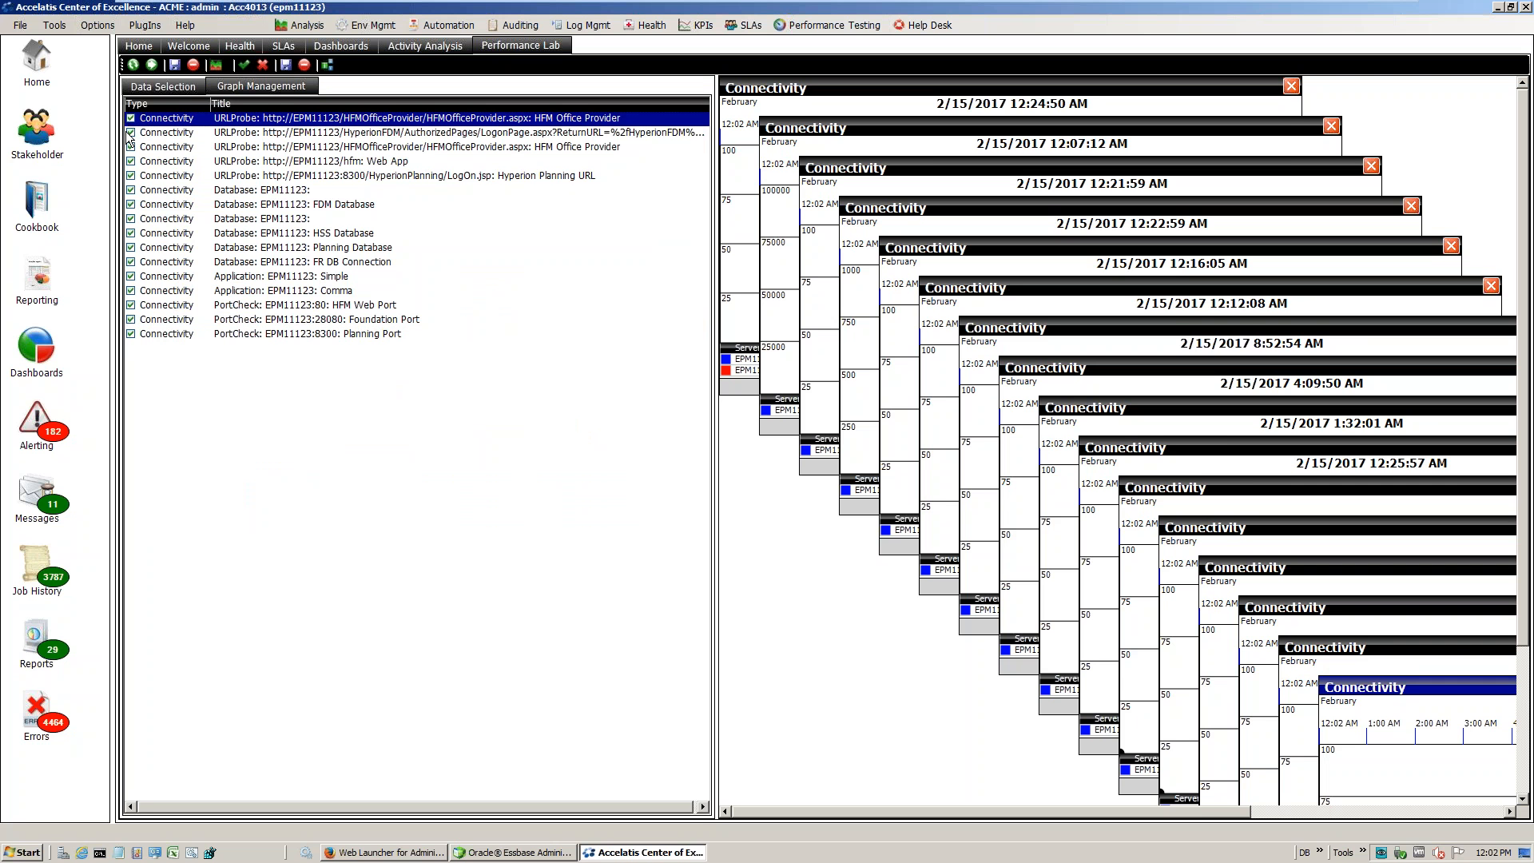
click(137, 134)
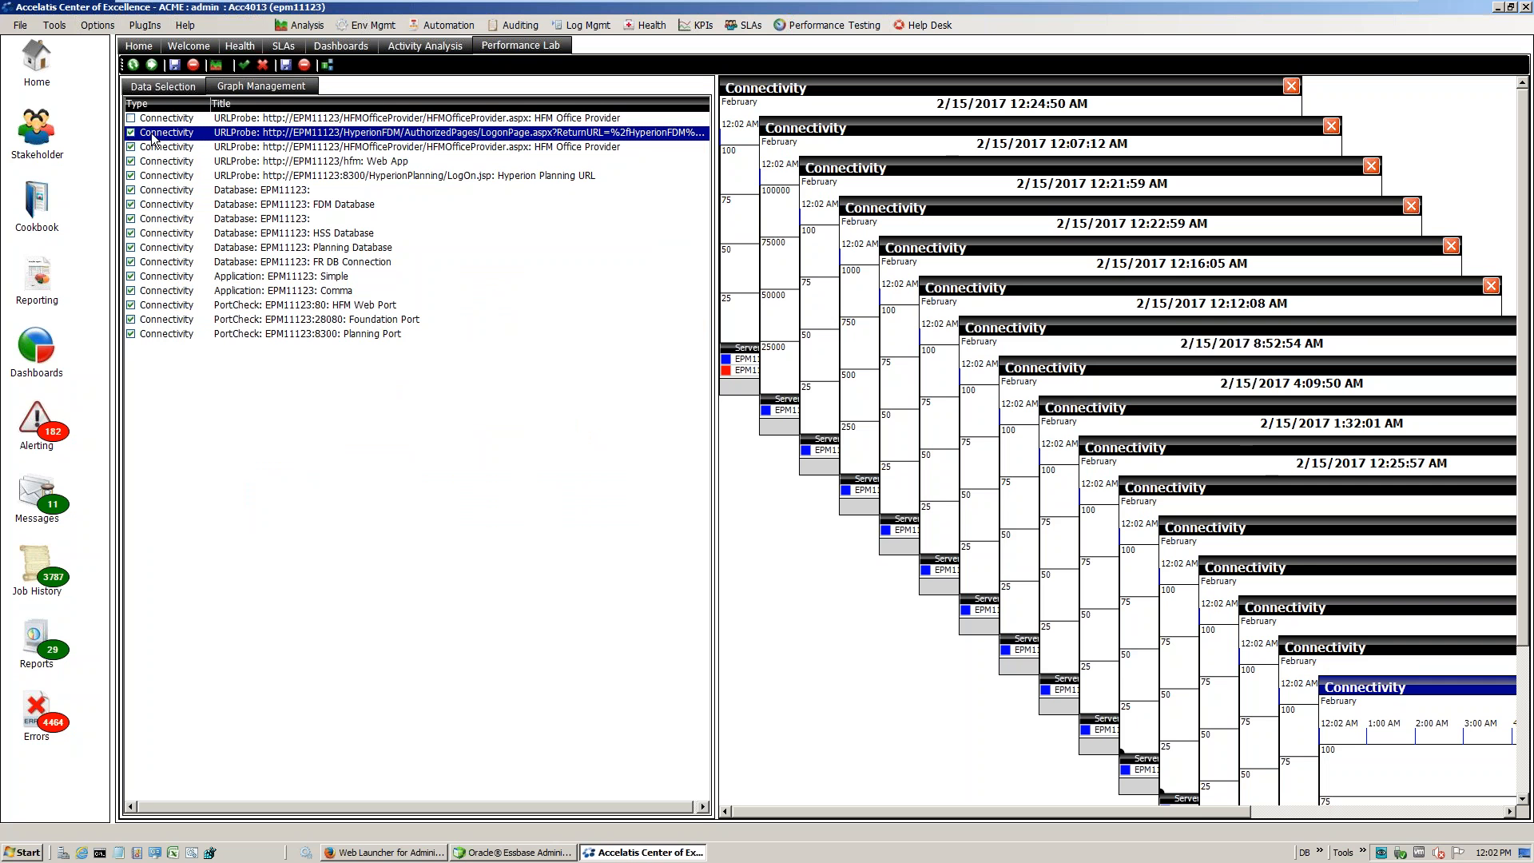
click(304, 65)
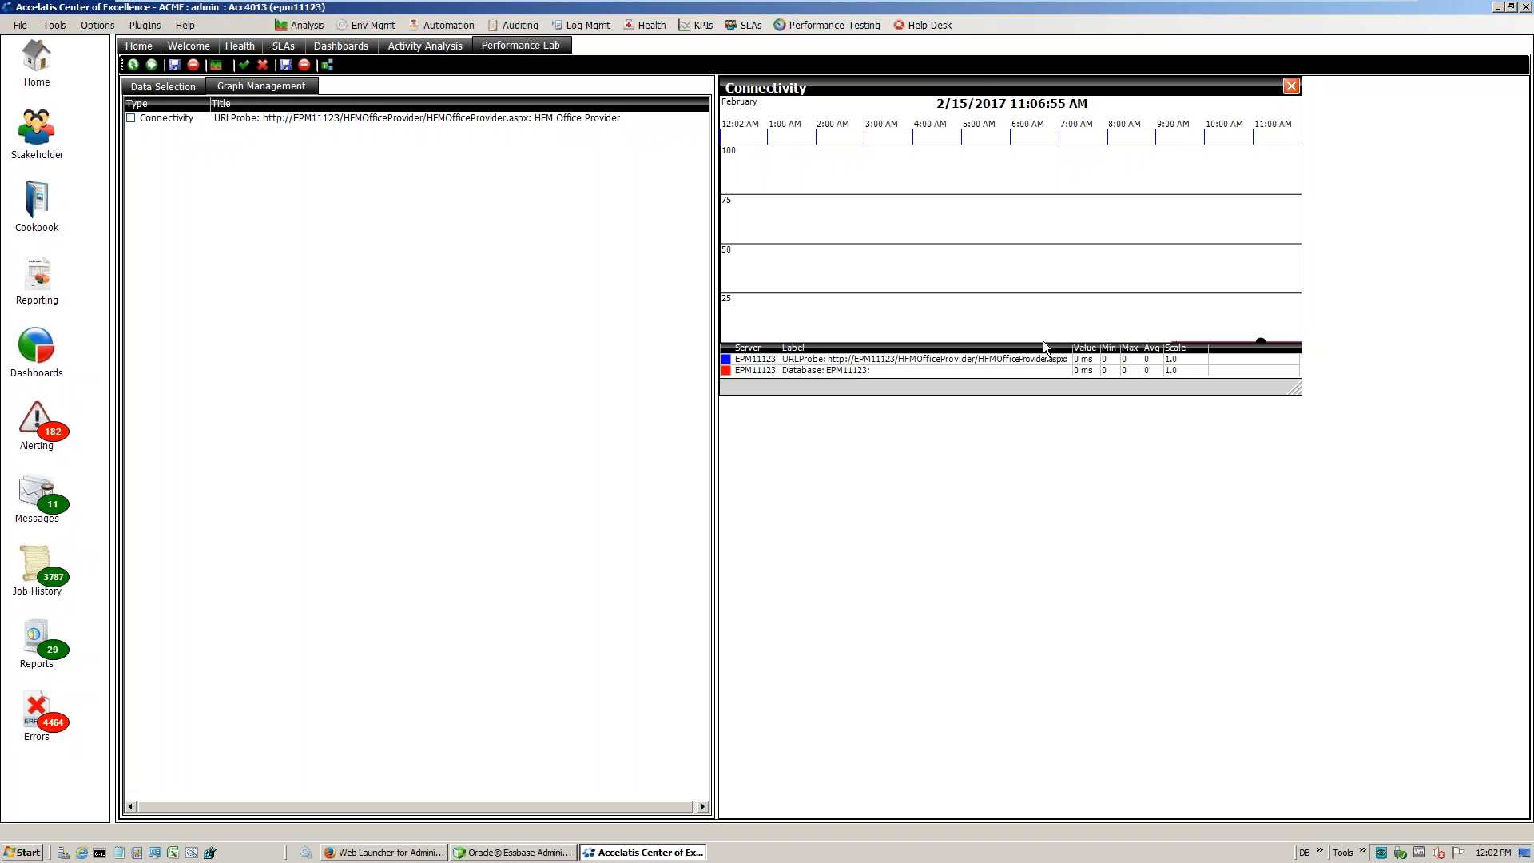
Return to data selection and move the remaining Connectivity graph window away from the corner of the graph area
click(170, 86)
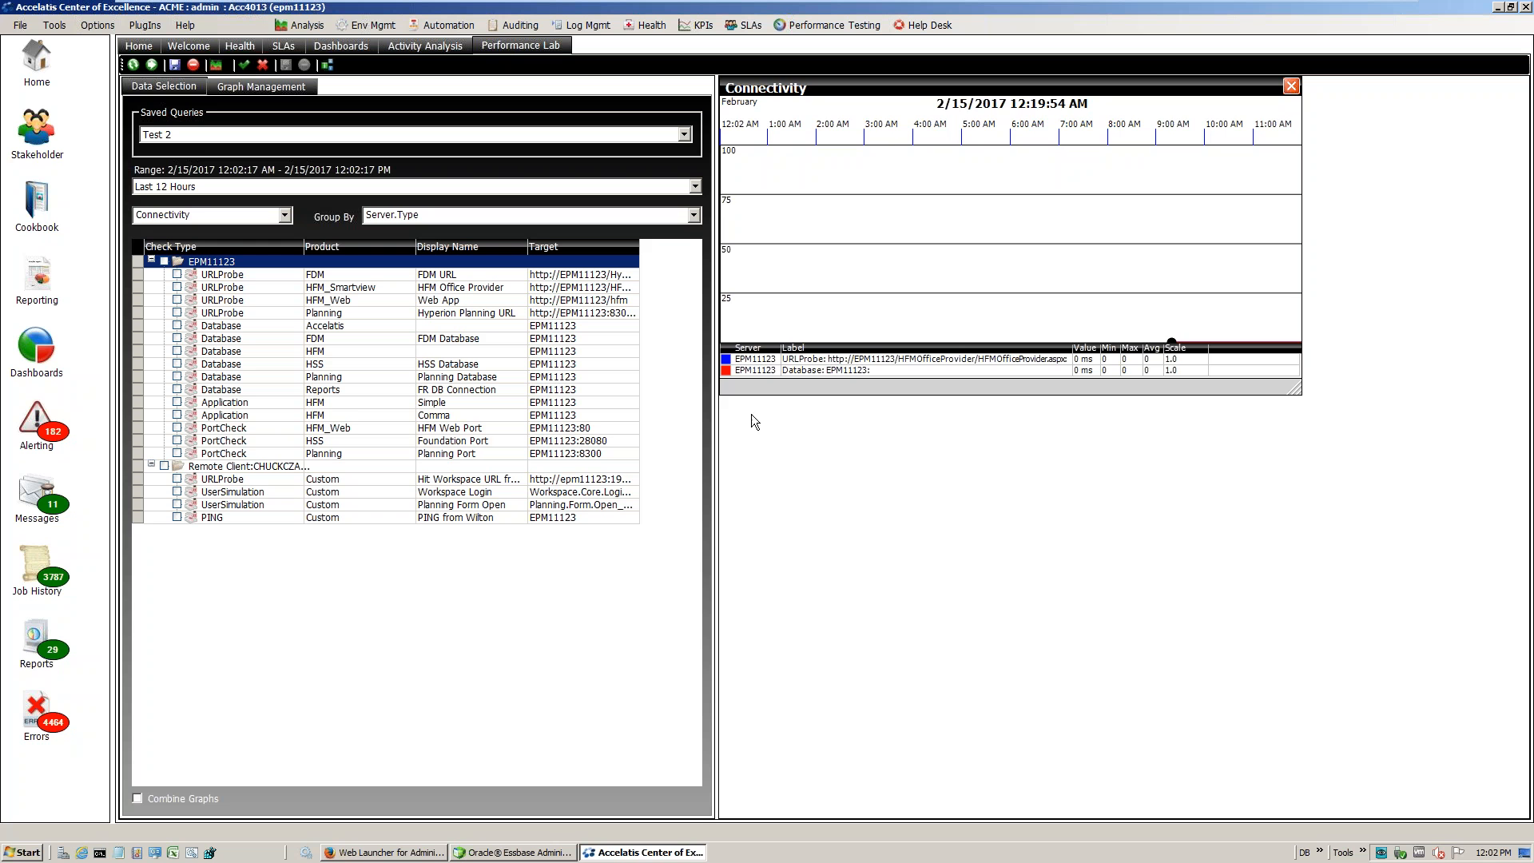
drag(919, 88, 969, 230)
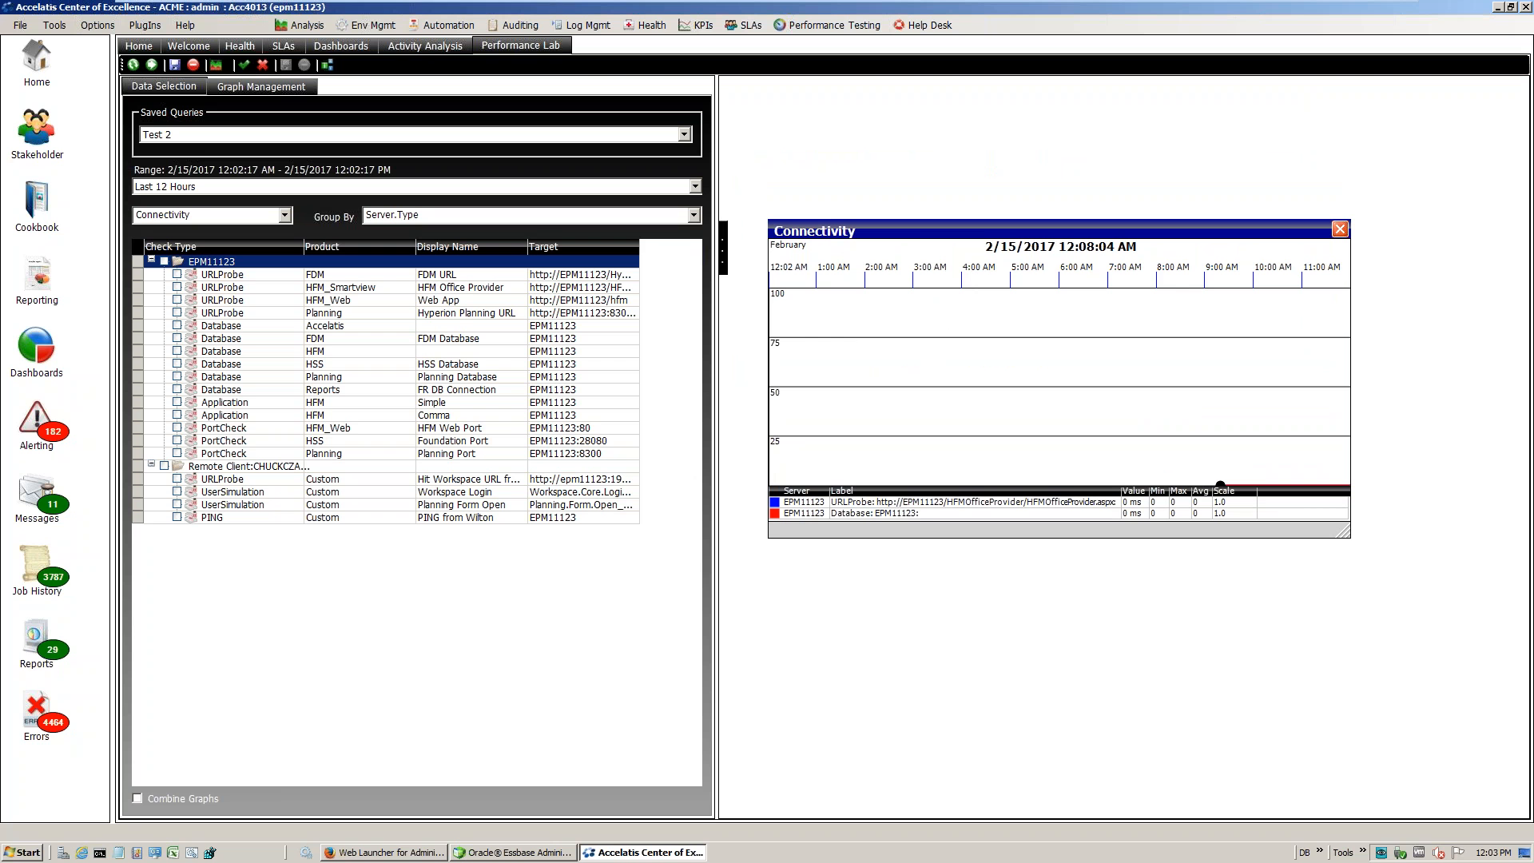
Minimize the virtual machine window and advance the slide presentation to the Next Session slide
mouse_move(969, 5)
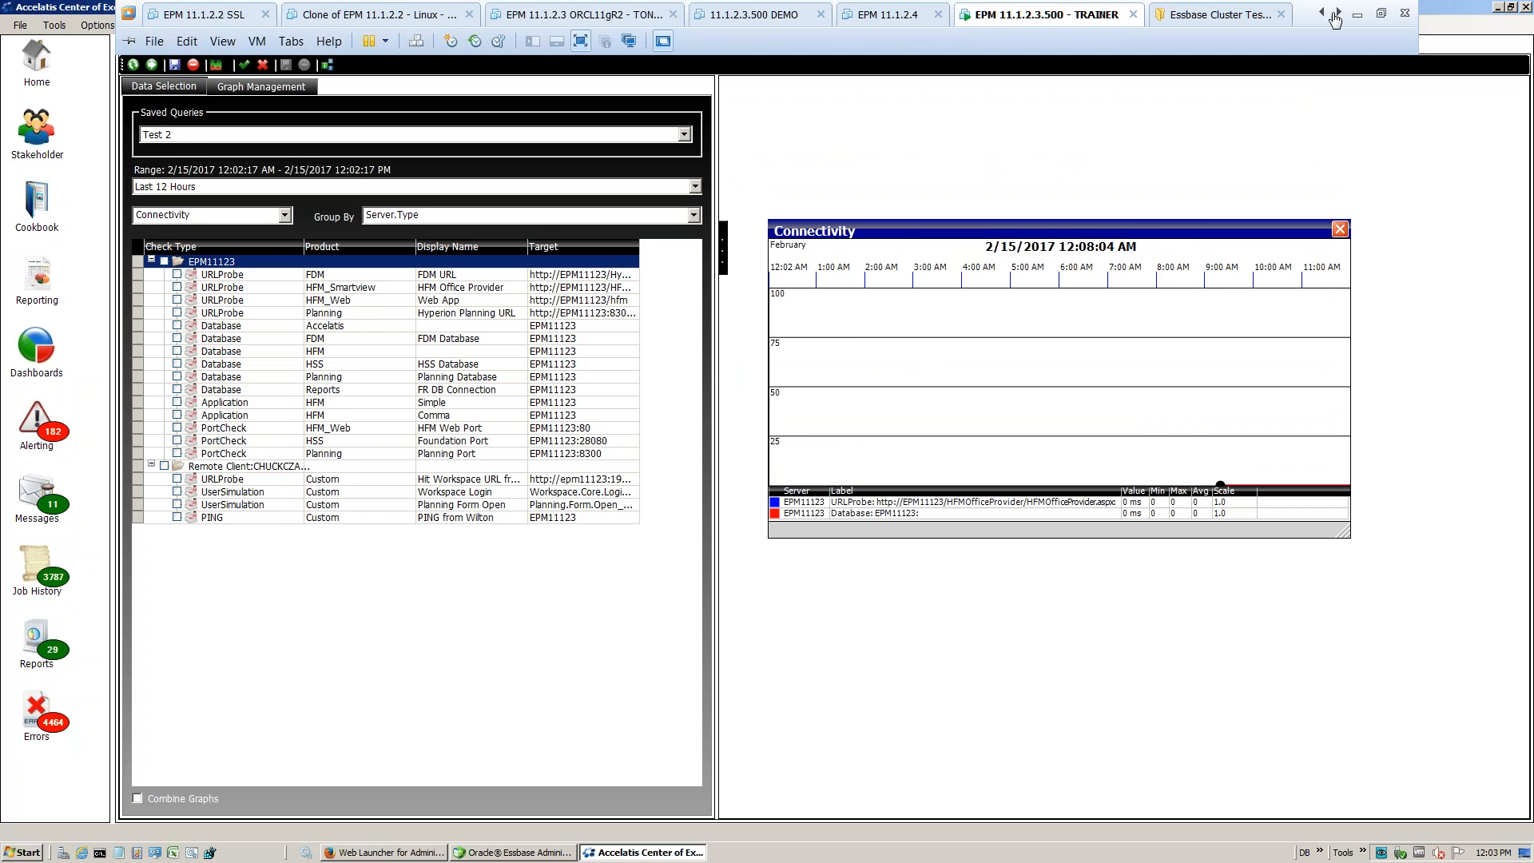
click(1359, 15)
click(1090, 344)
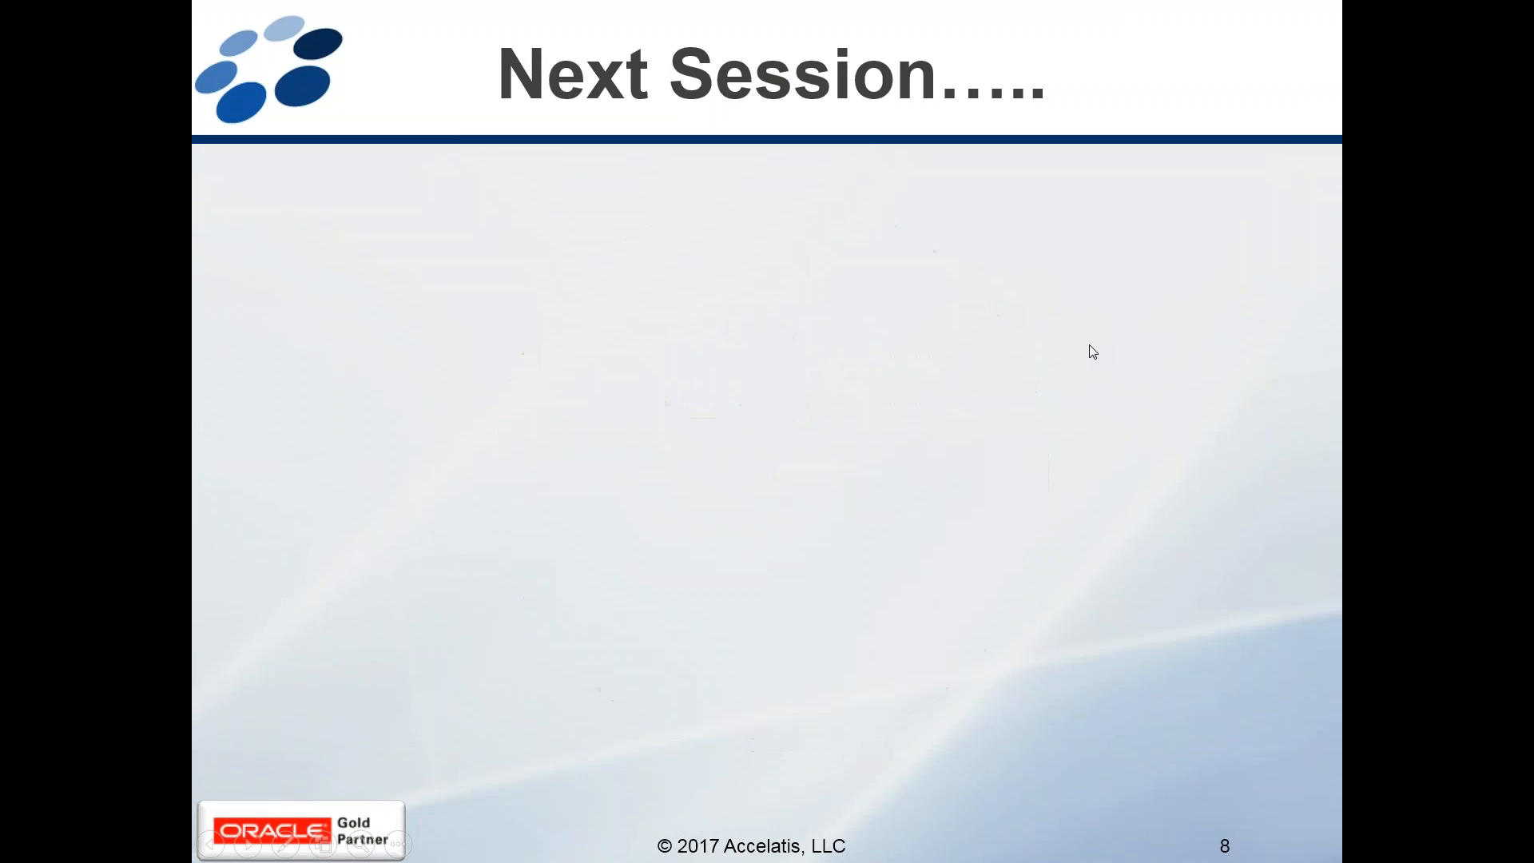